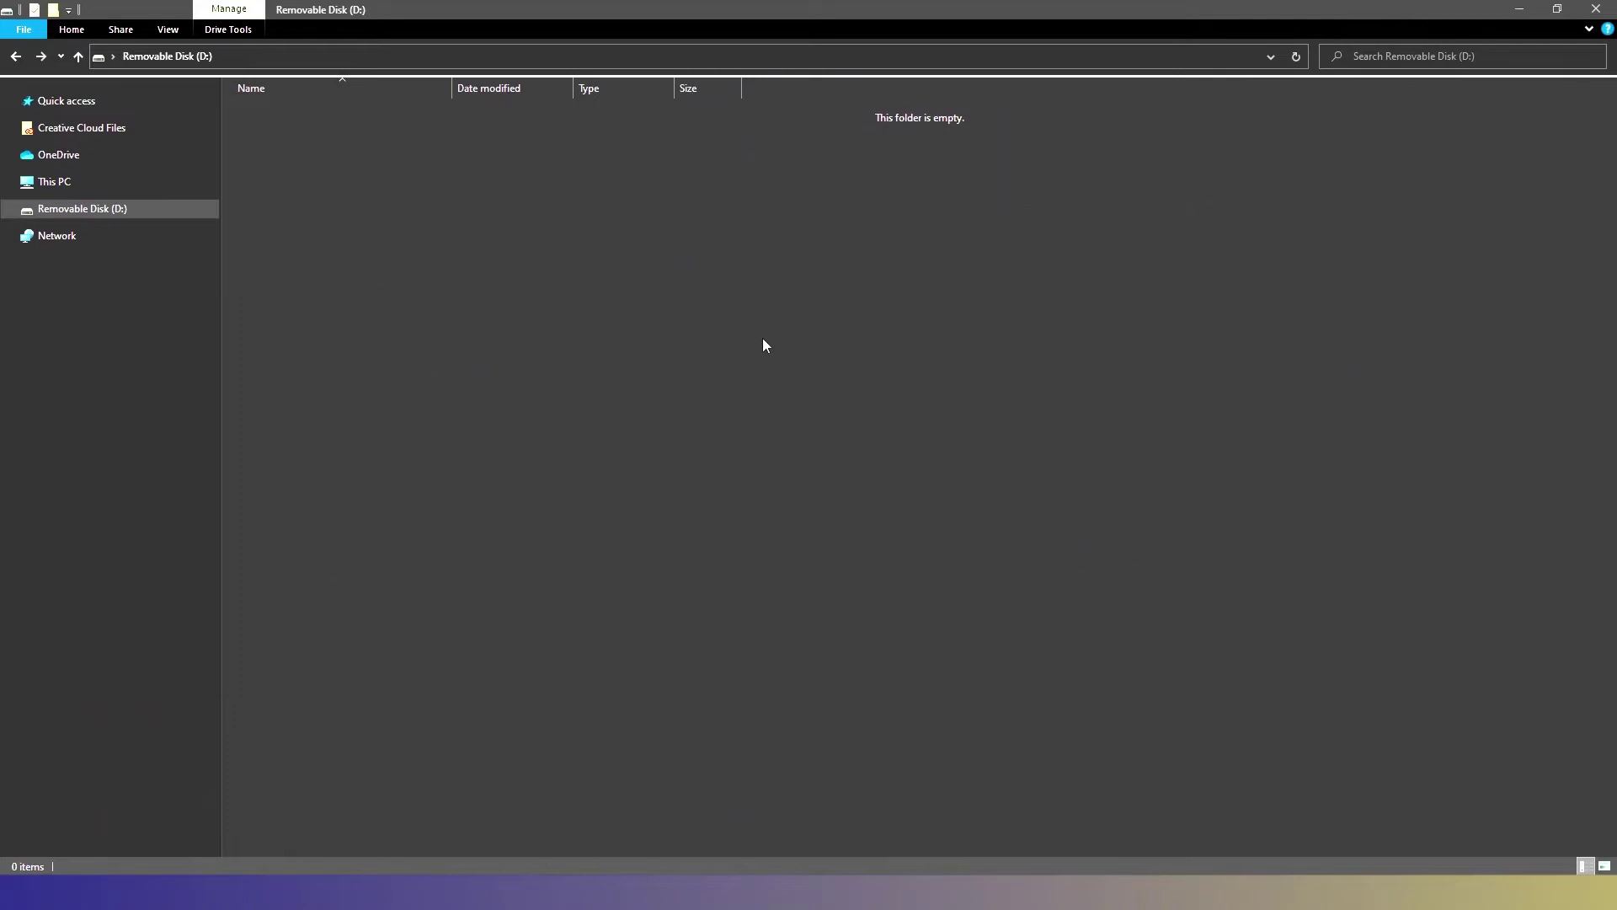
- View Removable Disk (D:) properties to confirm a 29.7 GB FAT32 drive, then close them
right_click(109, 214)
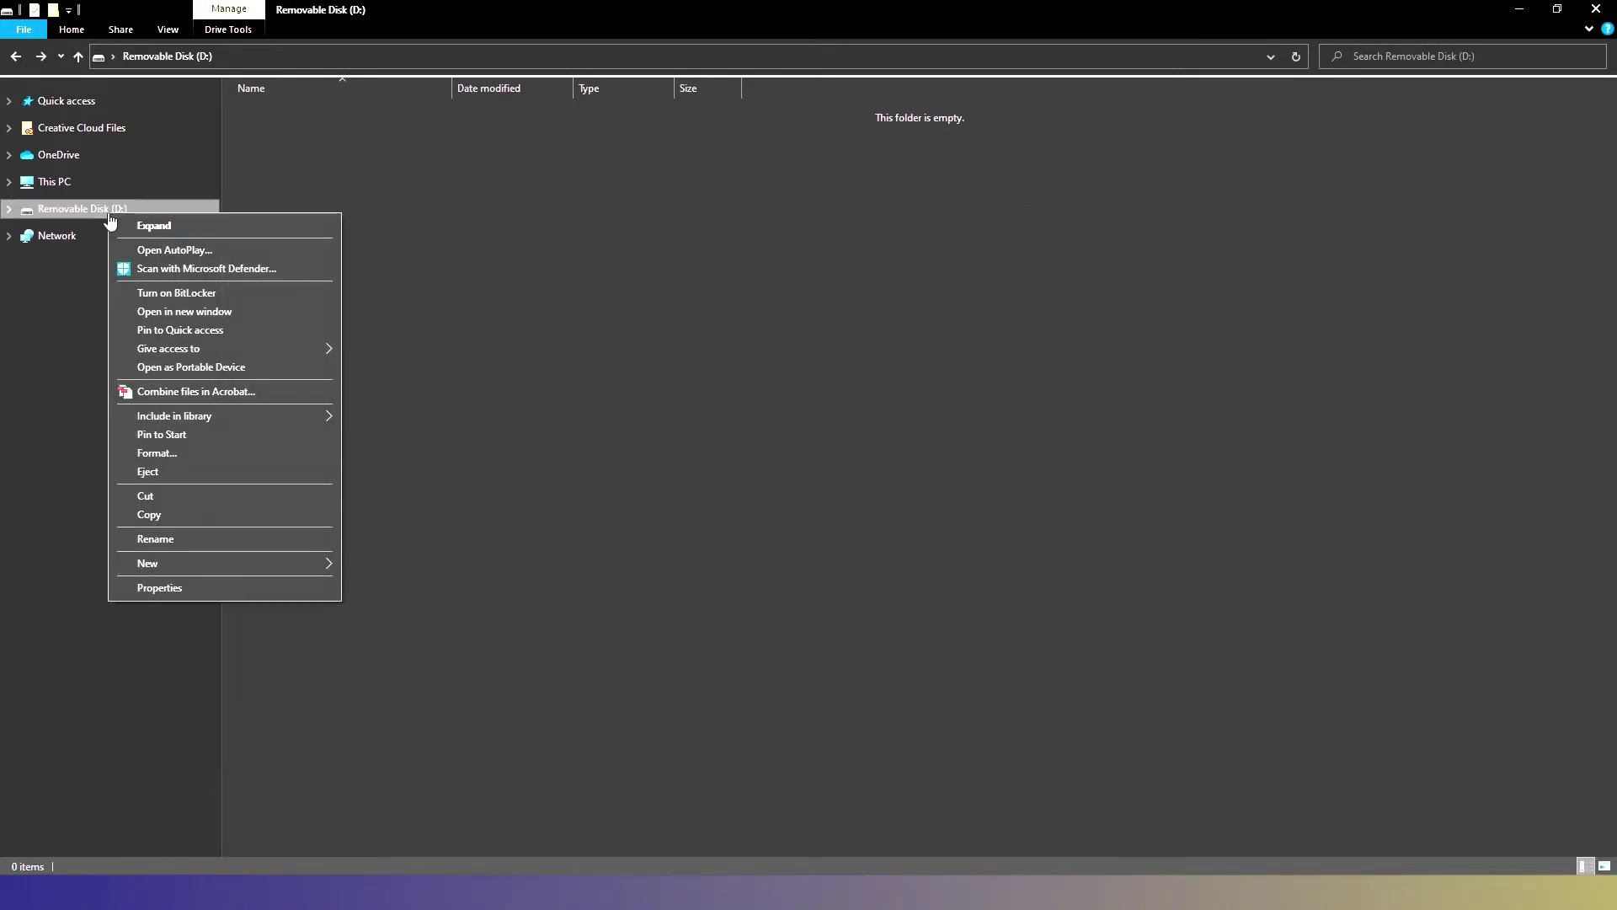
click(162, 587)
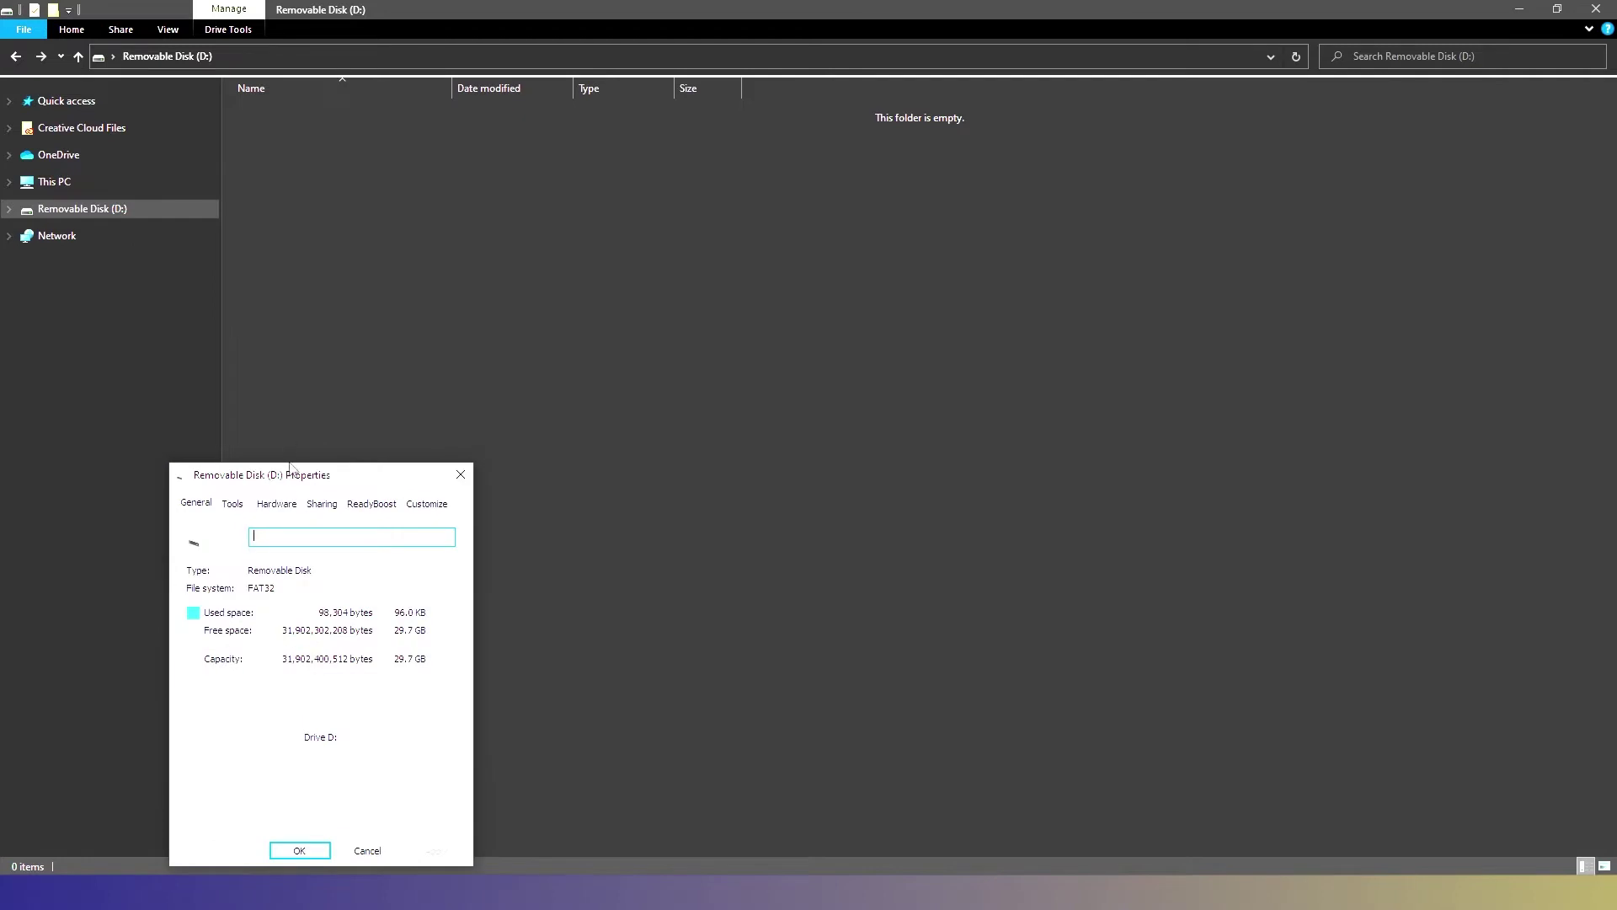
drag(291, 481, 758, 254)
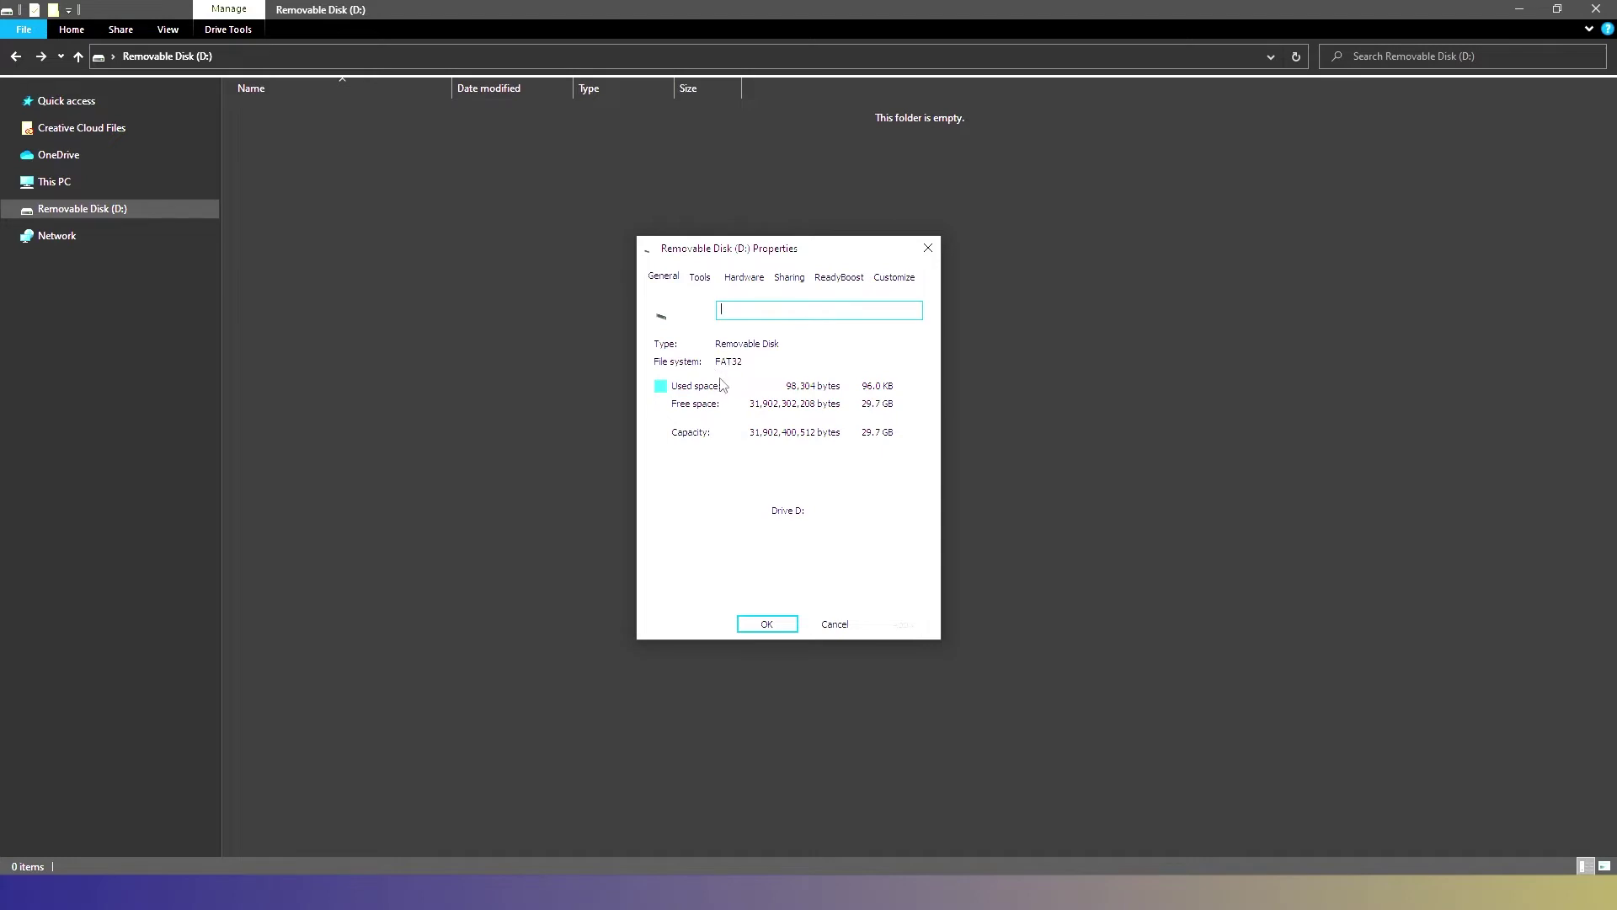
click(928, 248)
- Confirm Removable Disk (D:) would format as FAT32 without formatting, then minimize Explorer
right_click(117, 212)
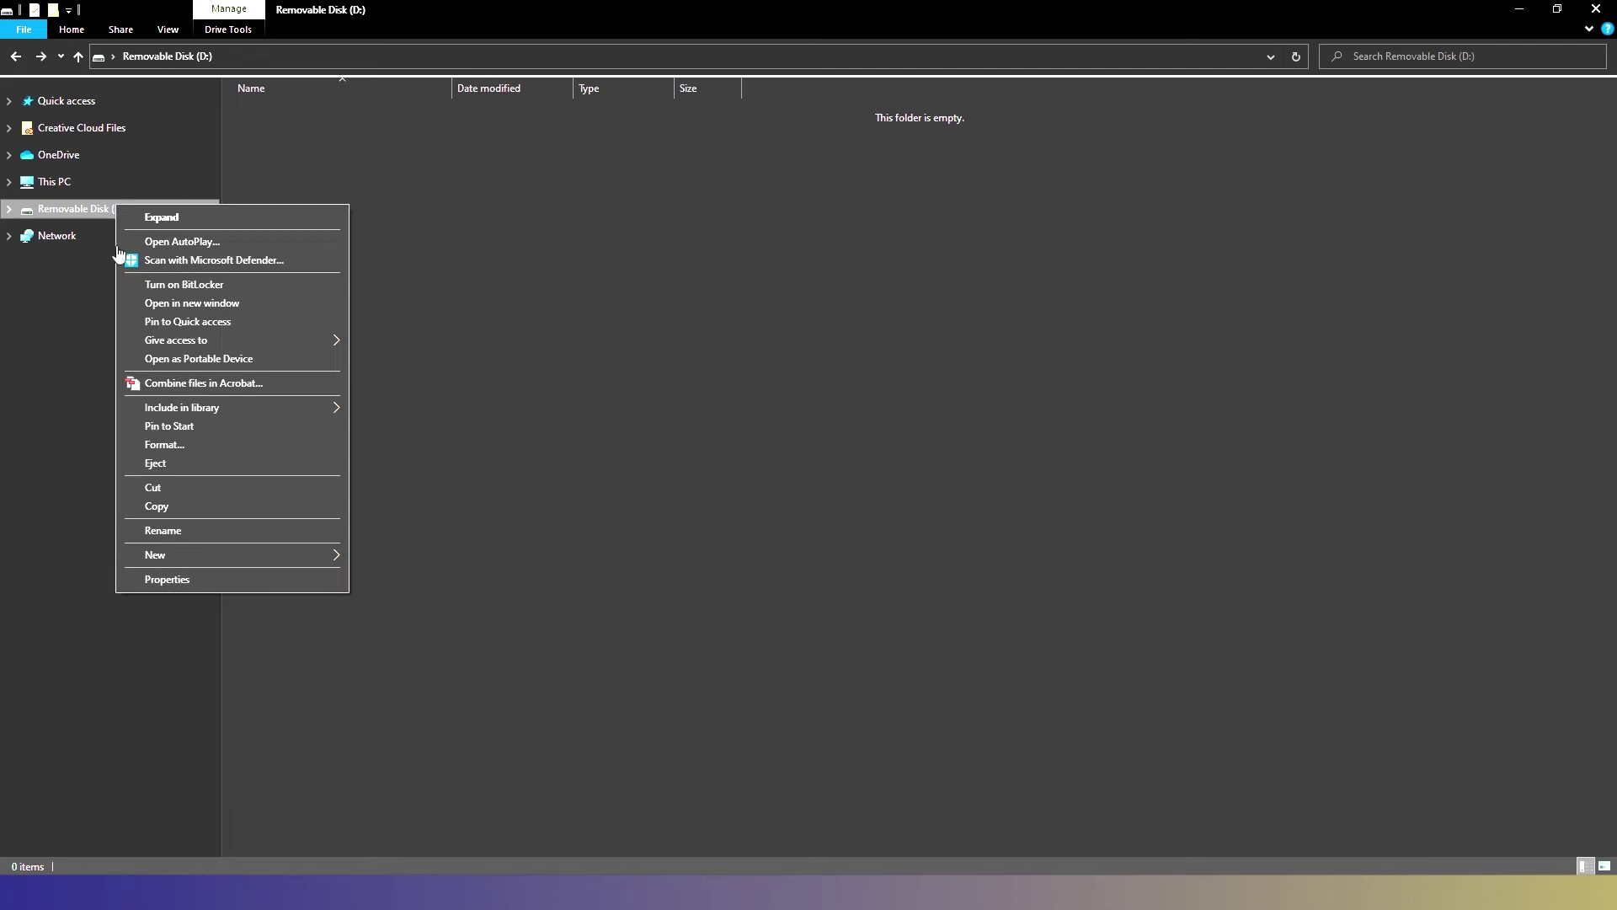
click(183, 446)
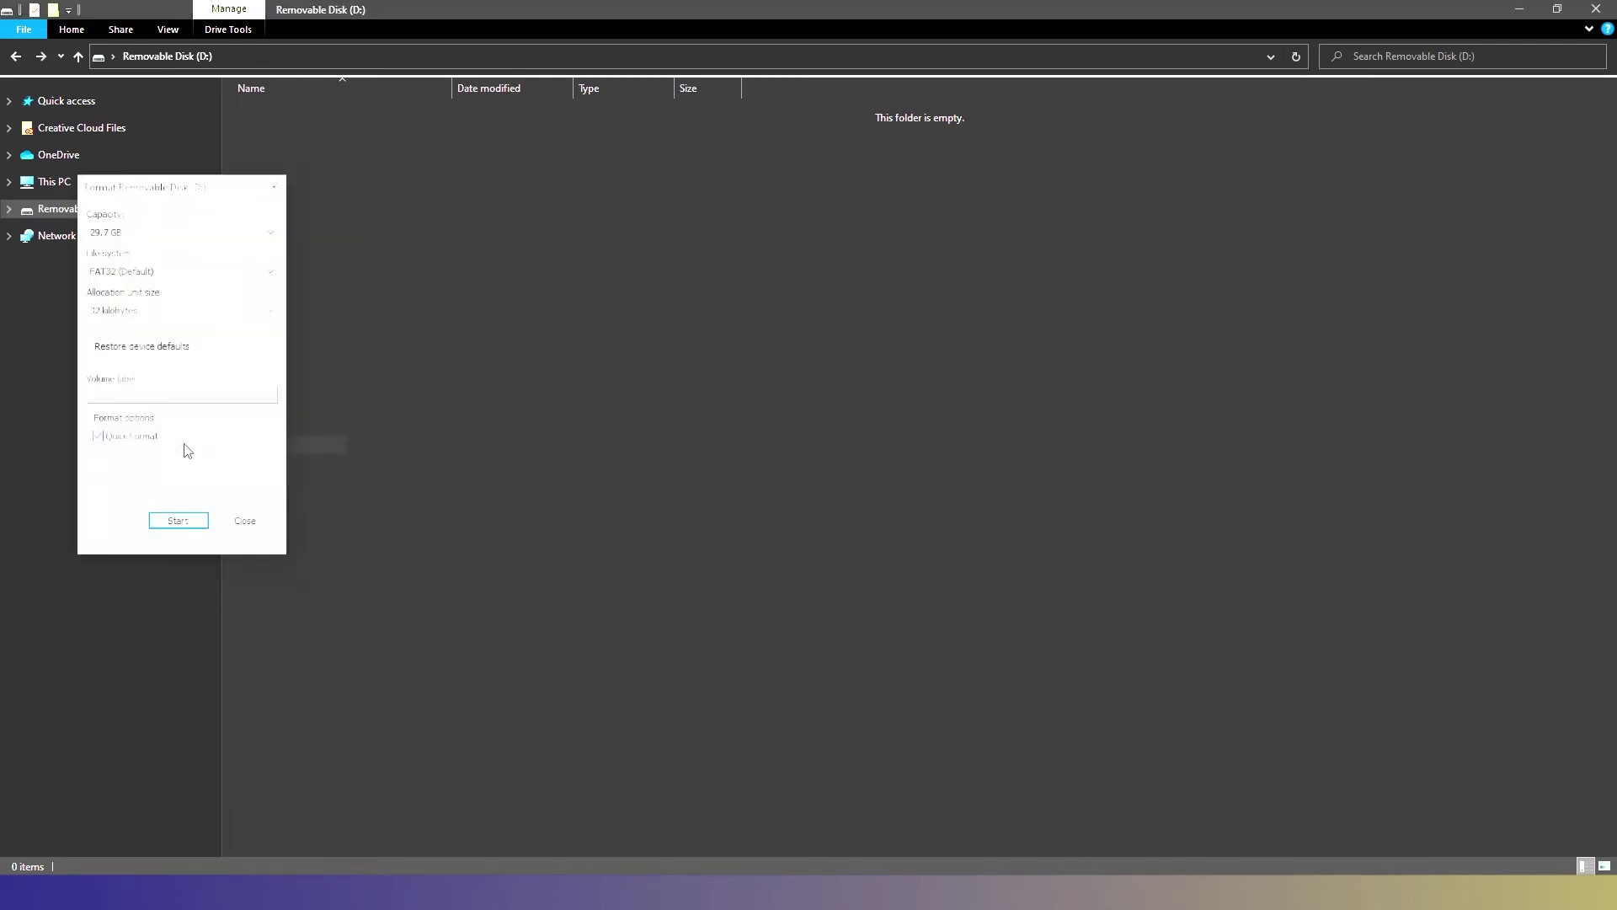
drag(190, 195, 630, 234)
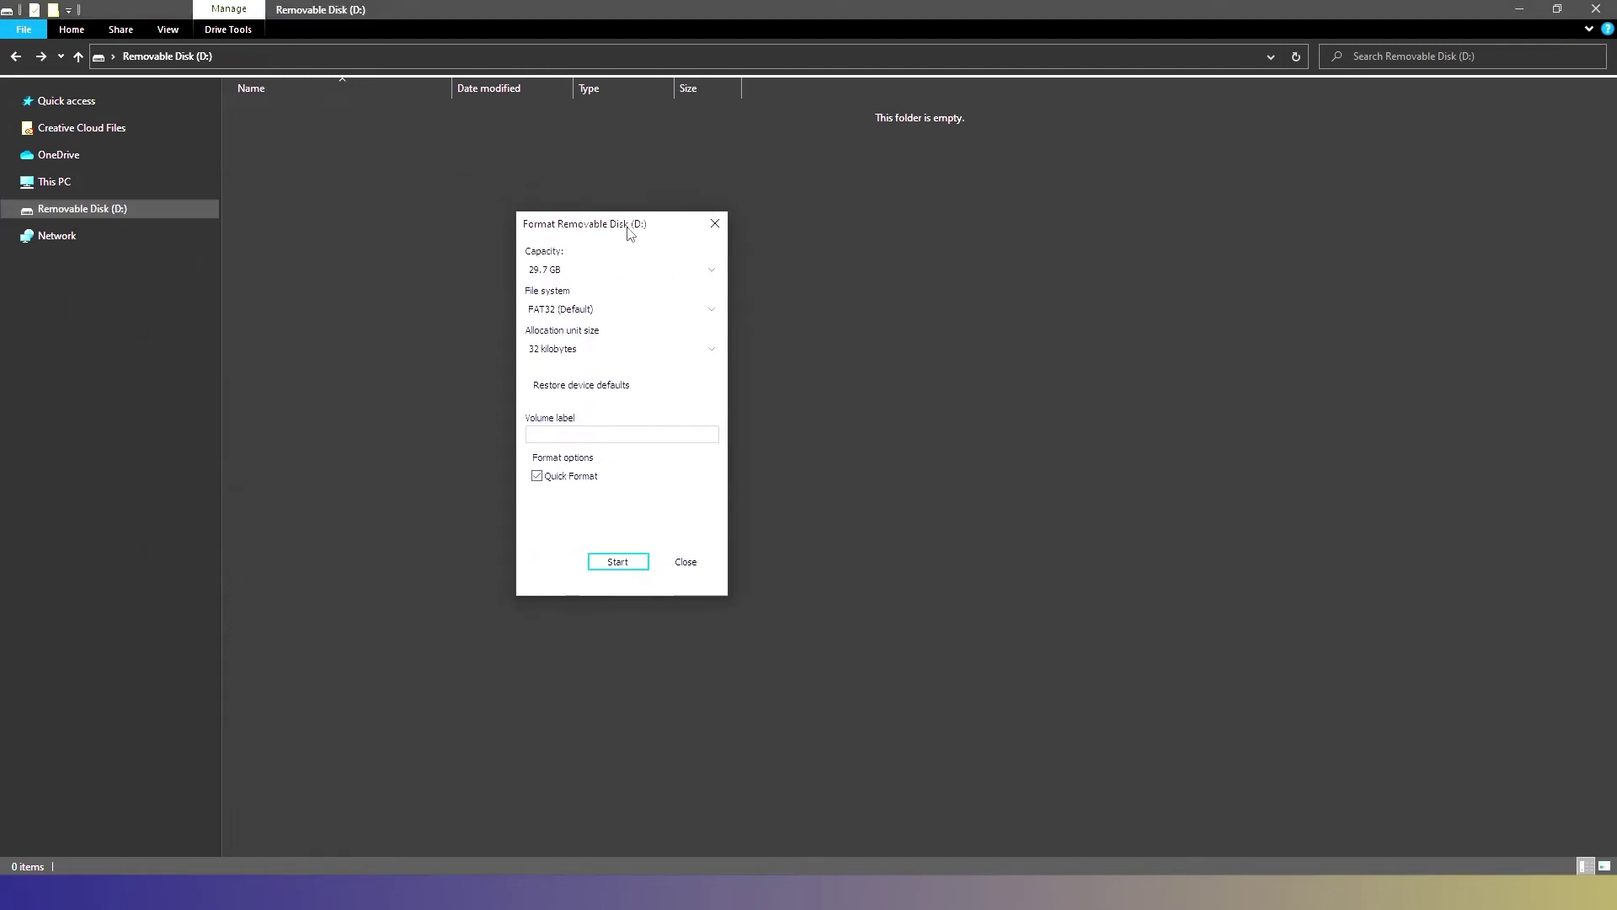
click(627, 317)
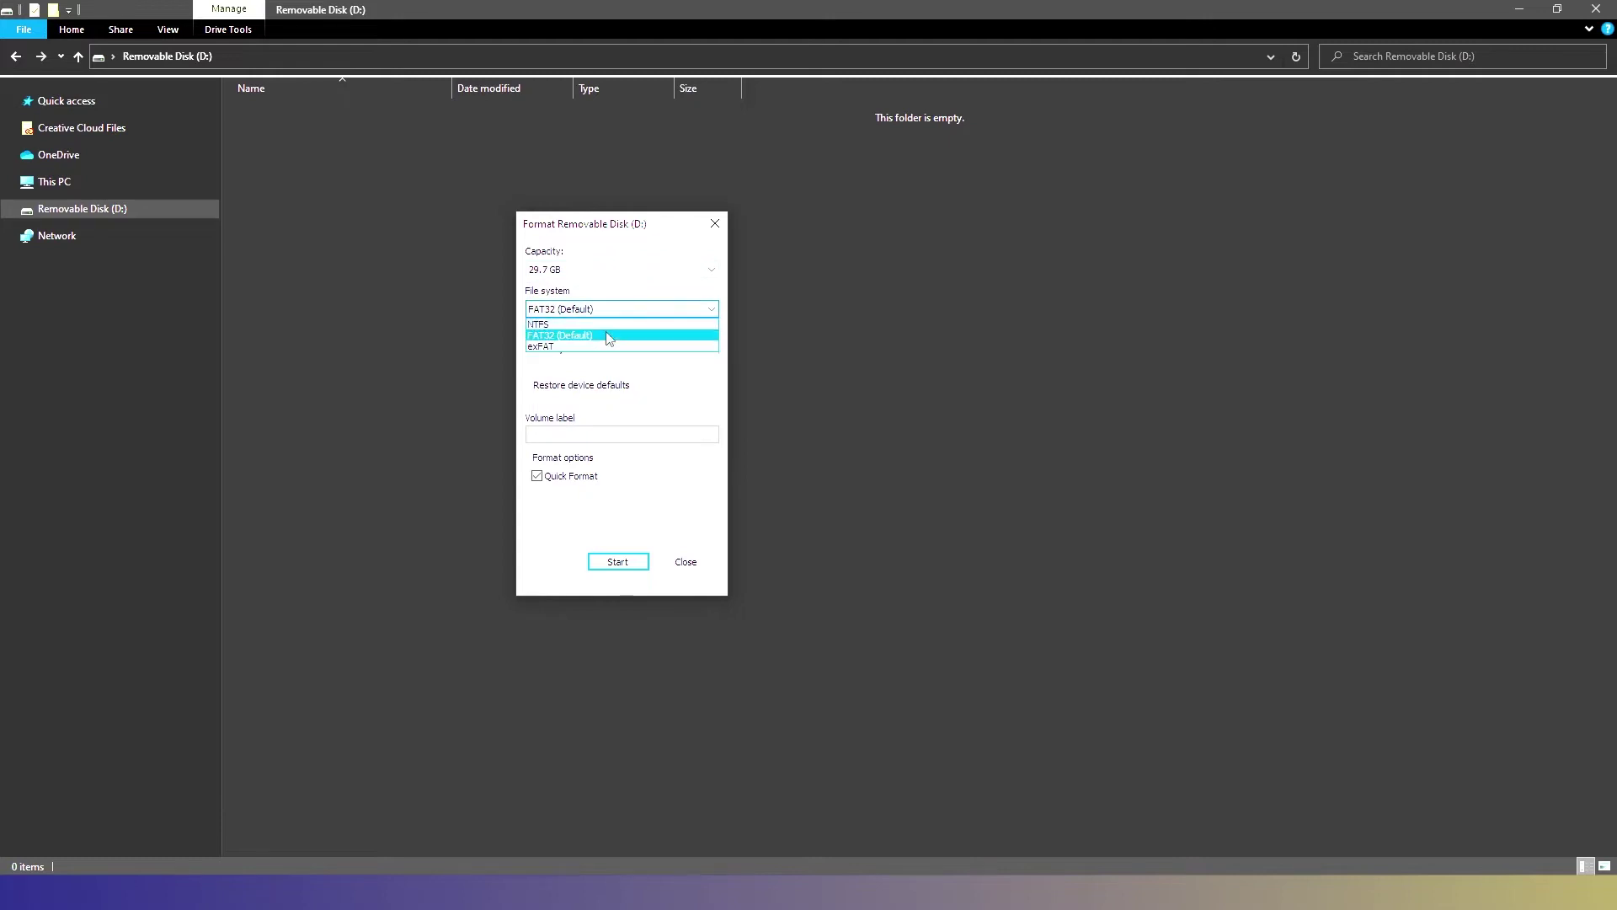
click(673, 396)
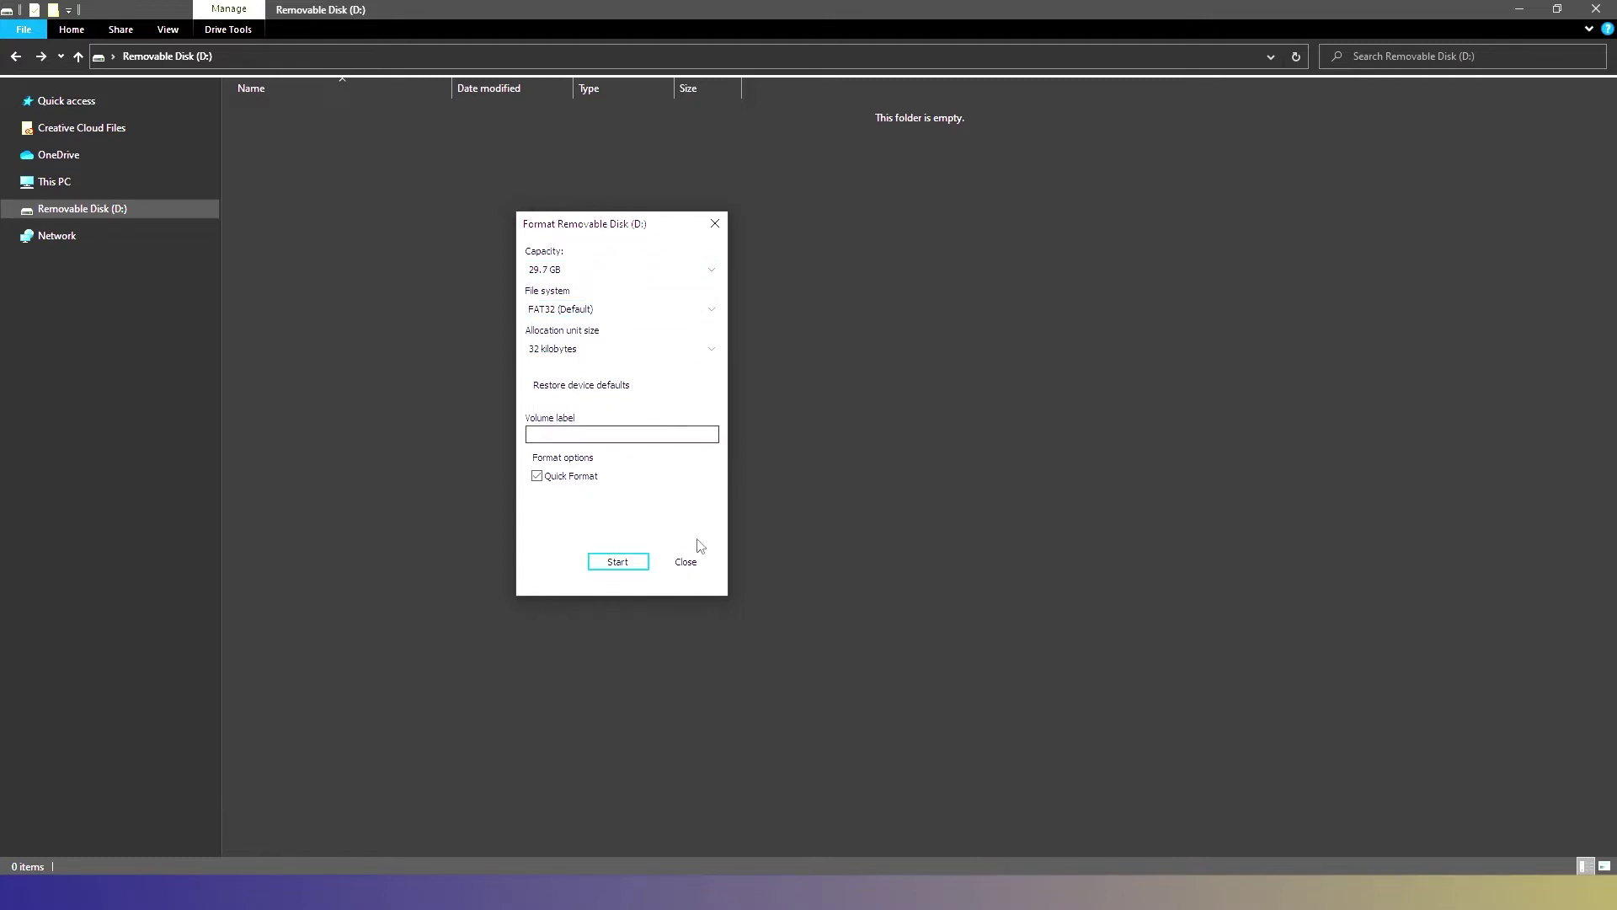
click(694, 571)
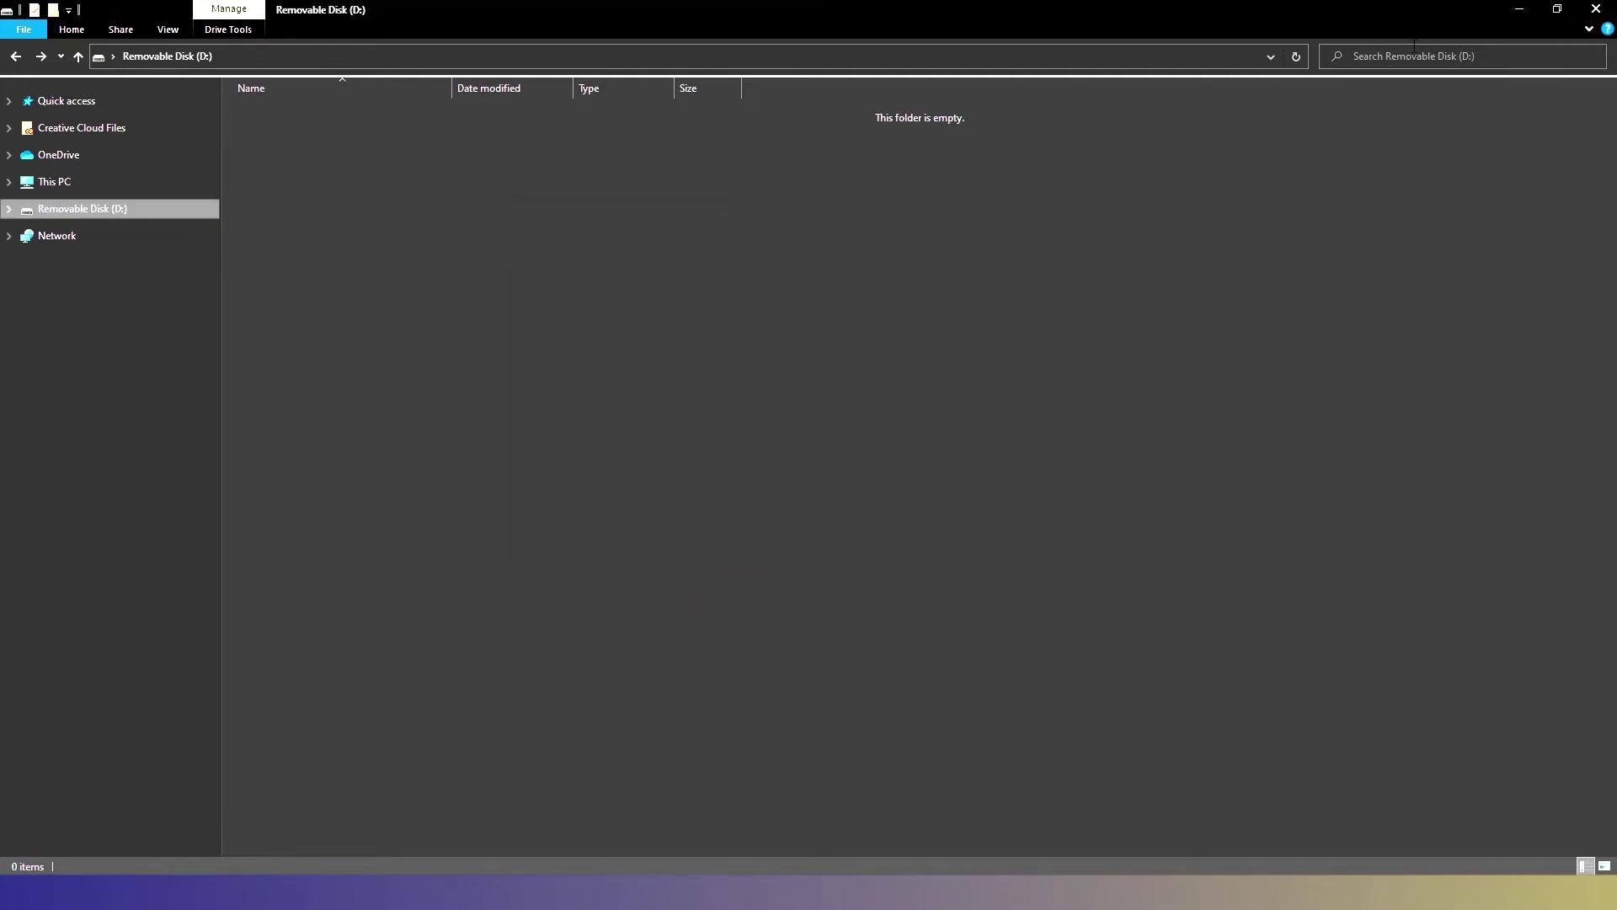
click(1519, 11)
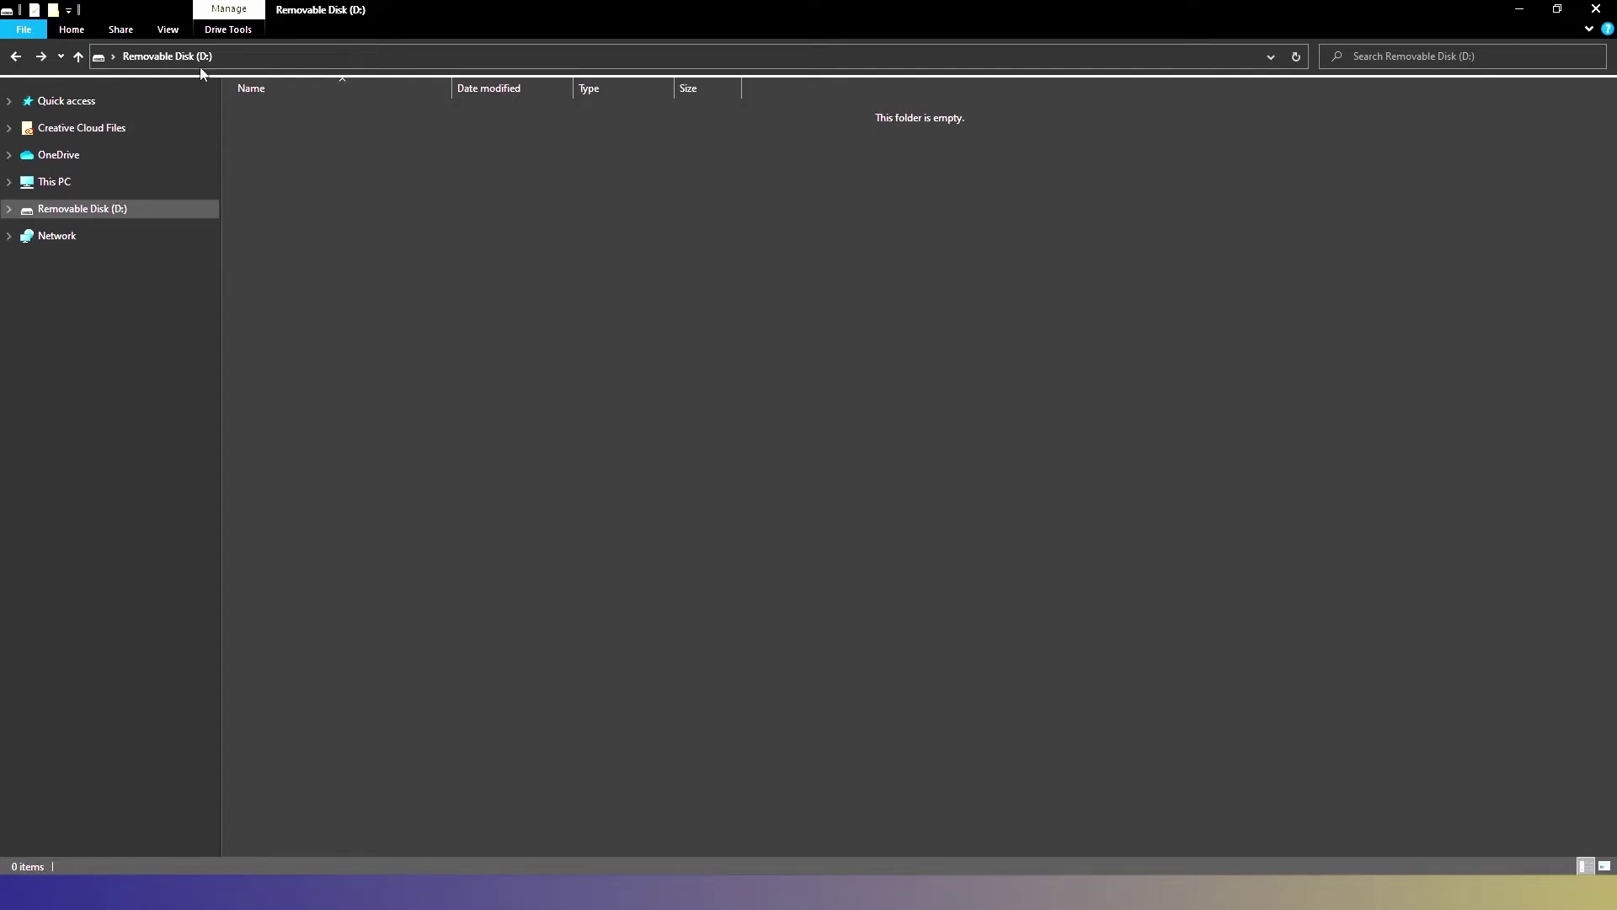
click(1519, 16)
- Pick the USB card reader as storage, confirm erasing it, write the OS, and acknowledge success
click(511, 118)
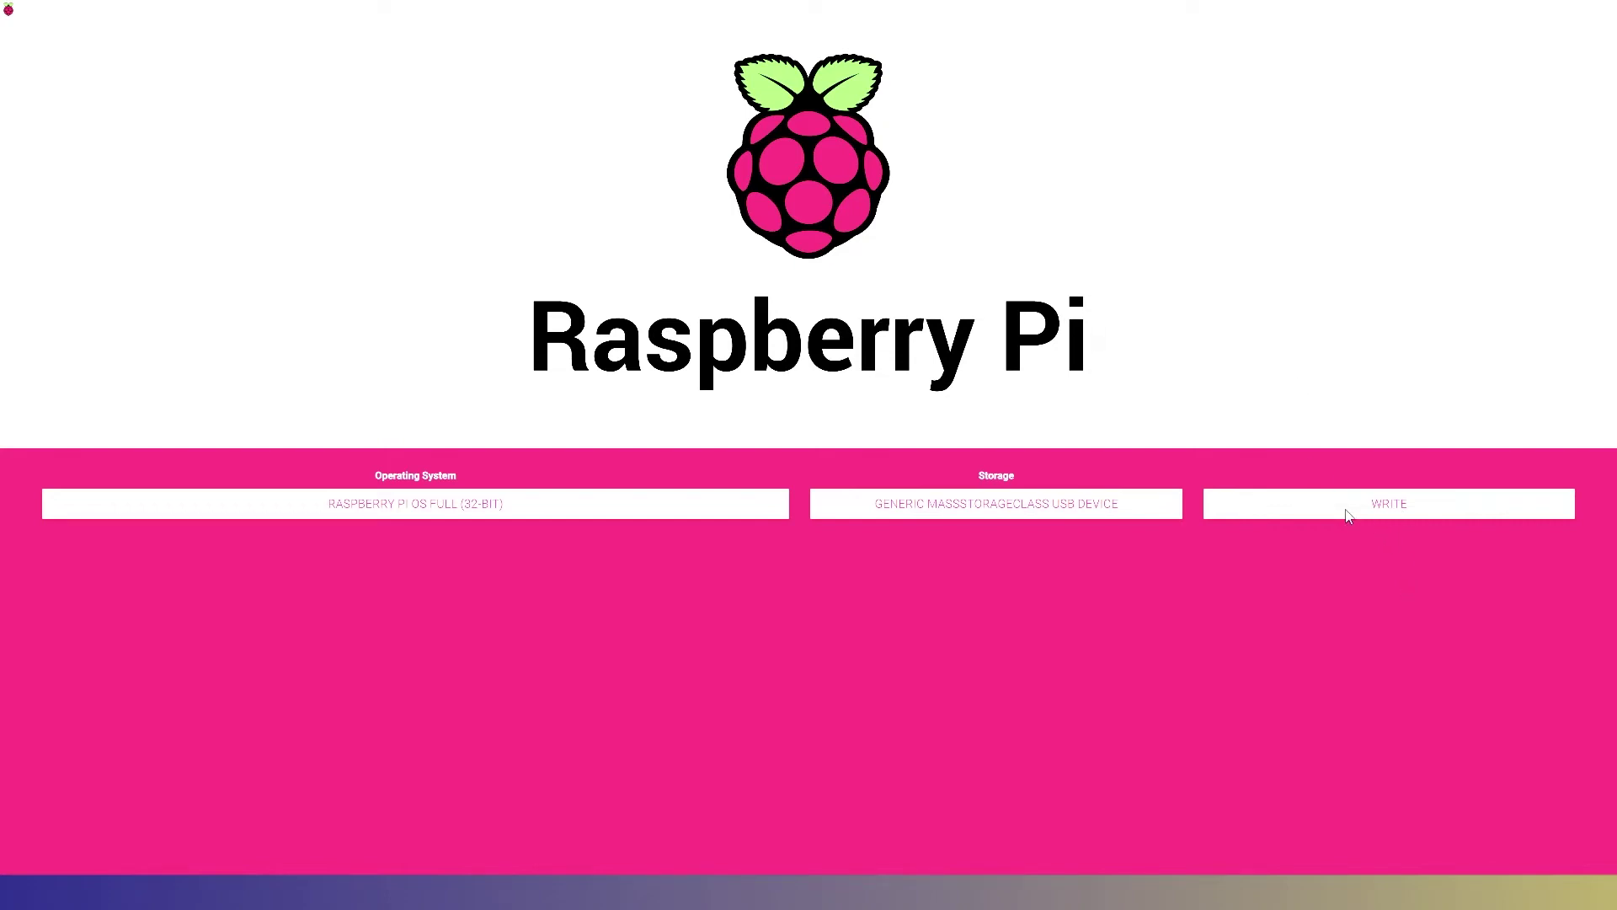
click(1346, 516)
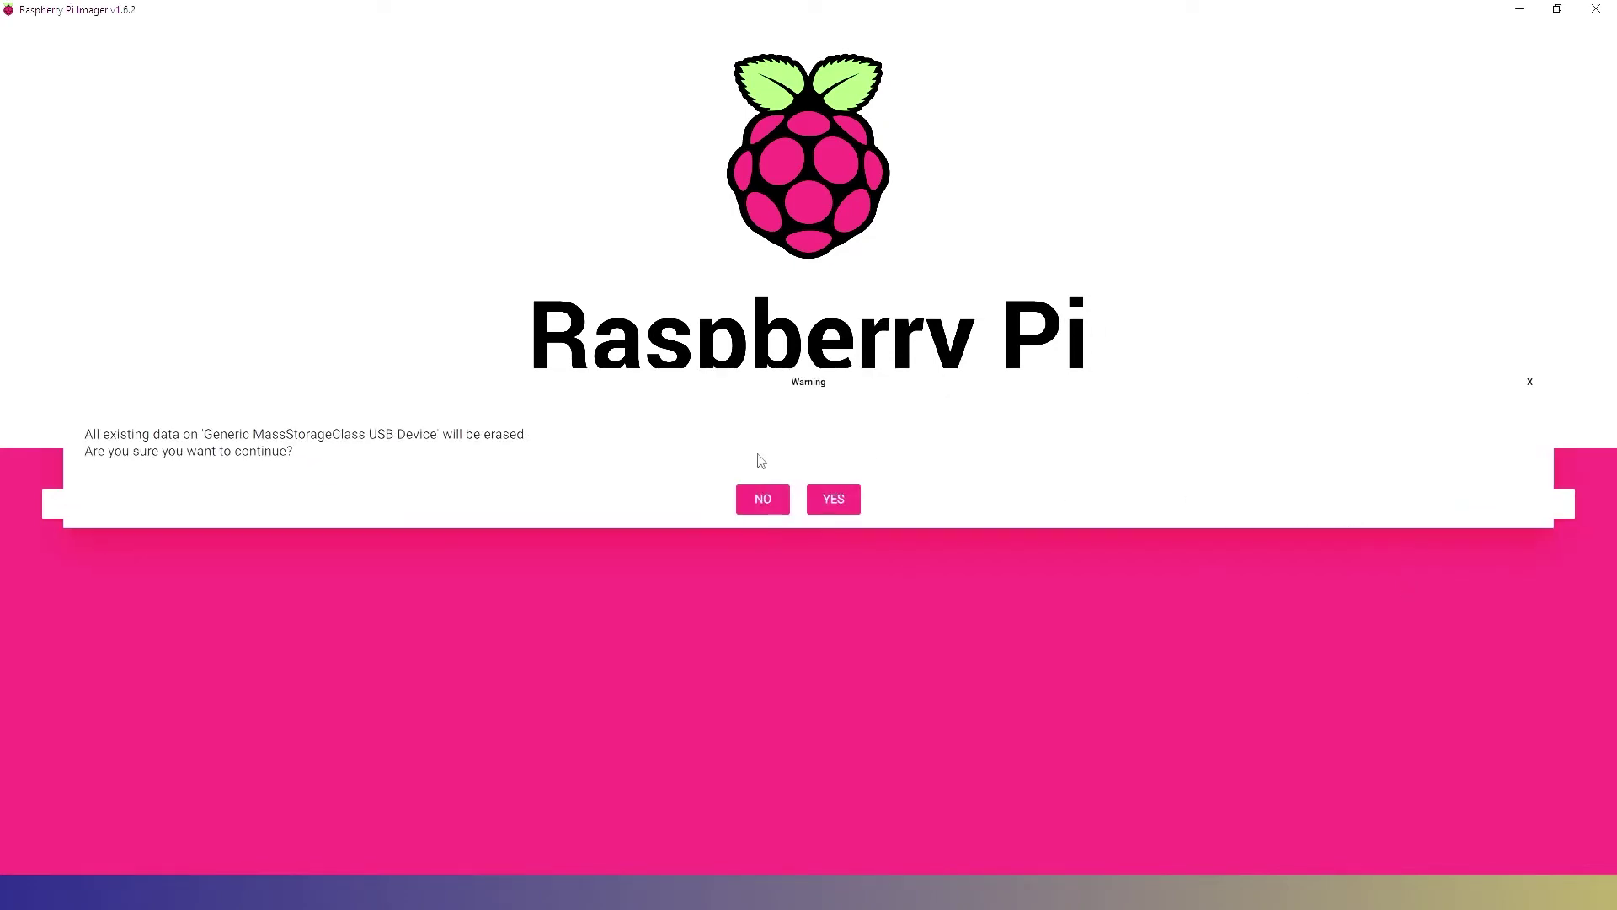
click(832, 502)
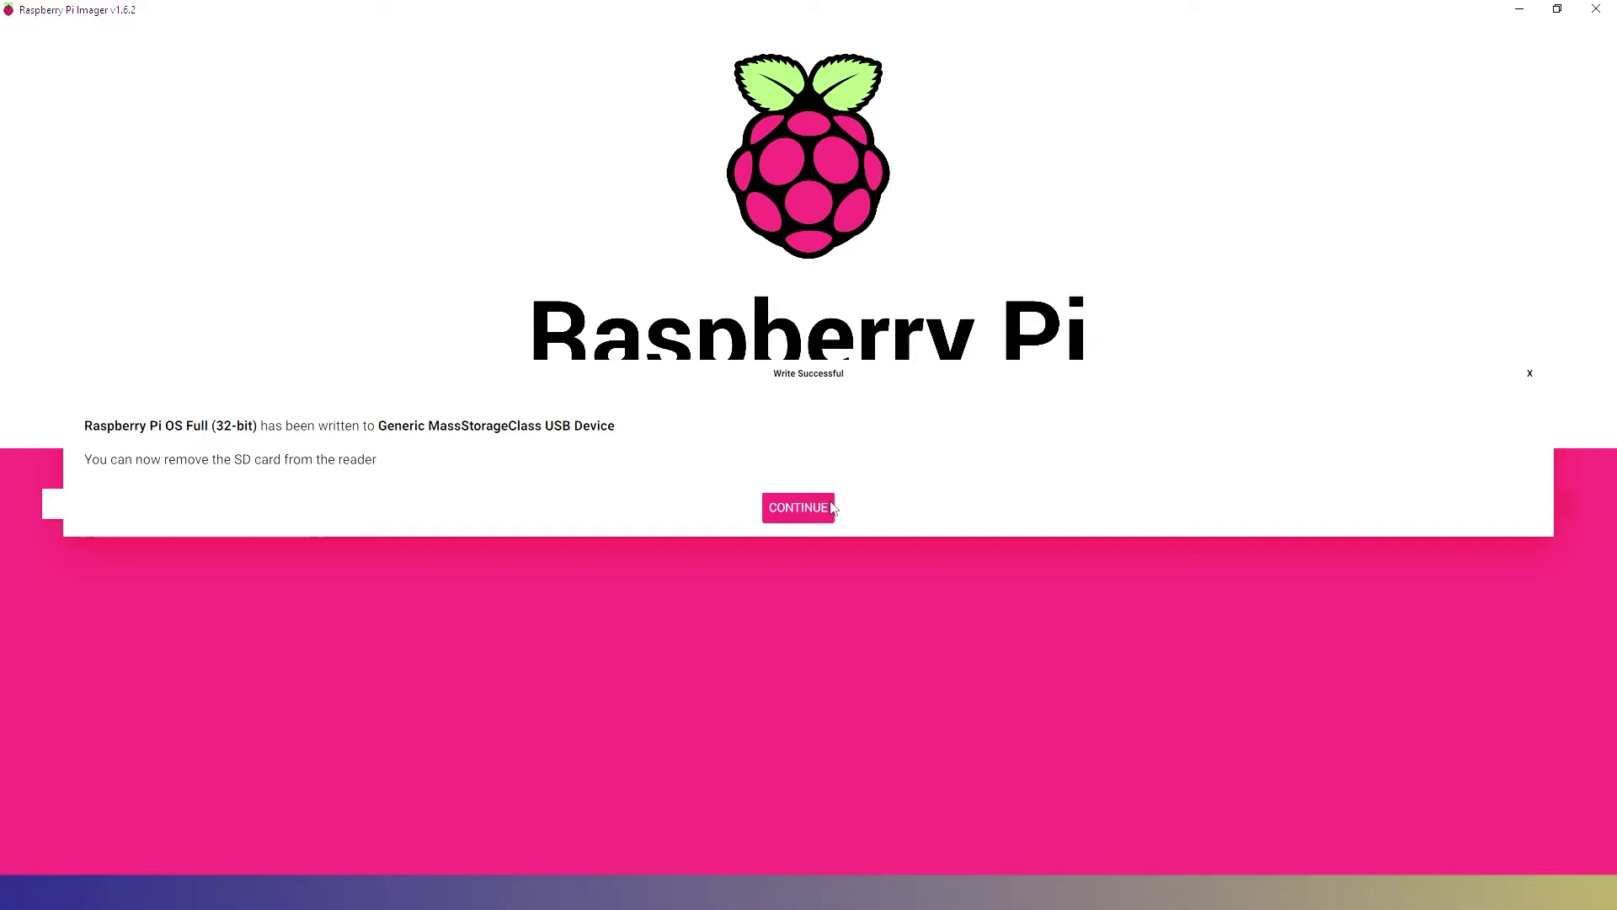
click(791, 506)
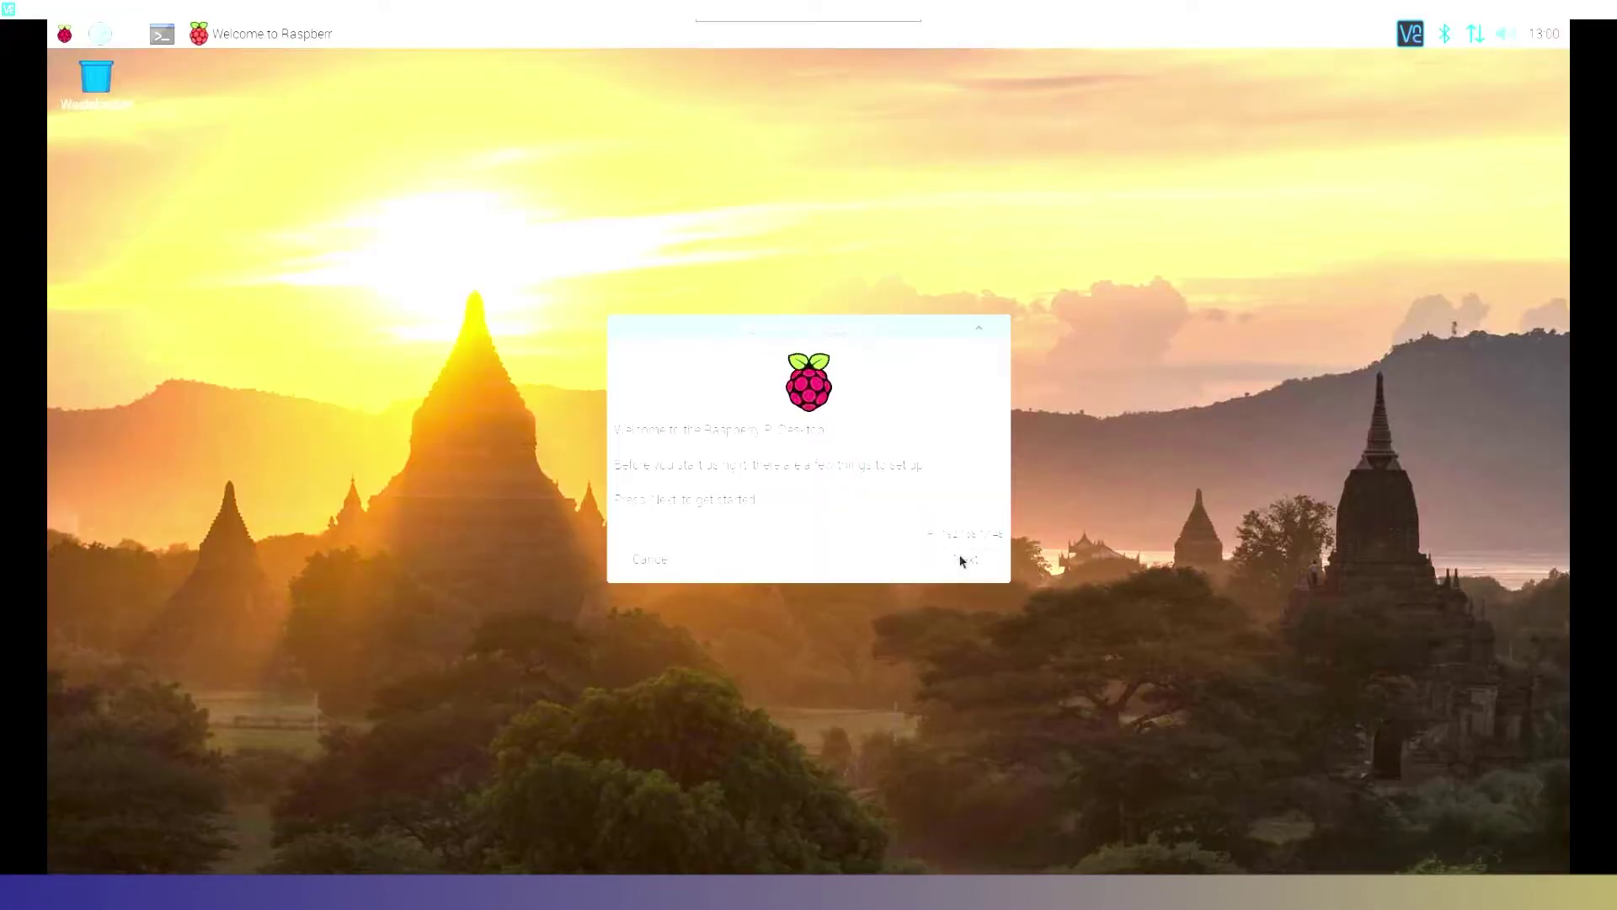
- Set the Pi's country to United States, timezone to Chicago, and use a US keyboard
click(963, 559)
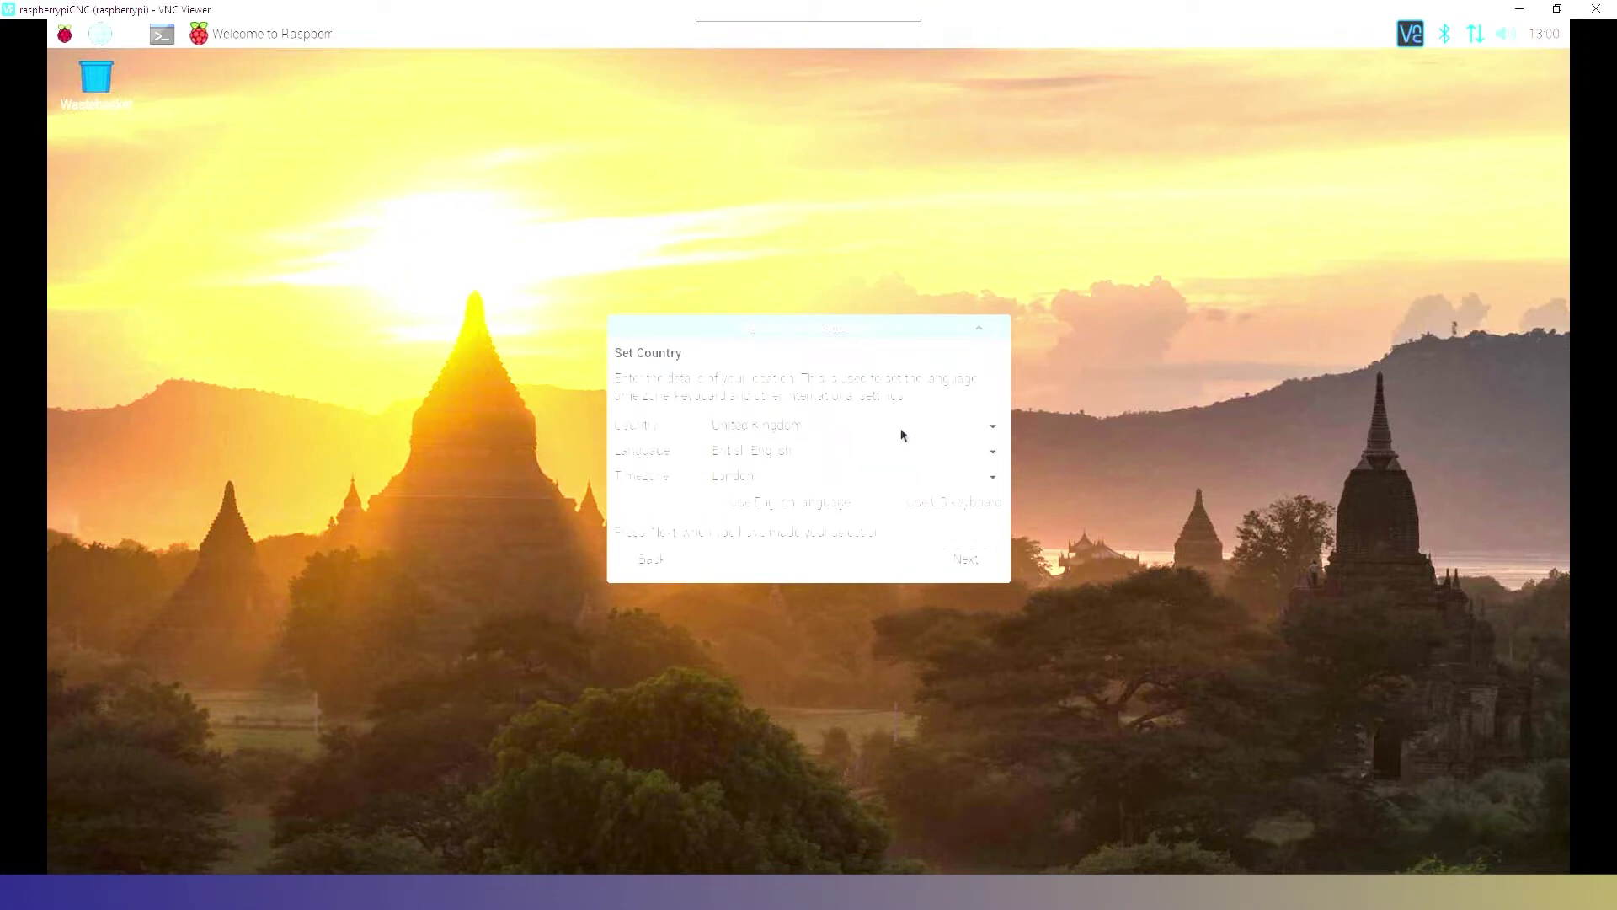
click(901, 434)
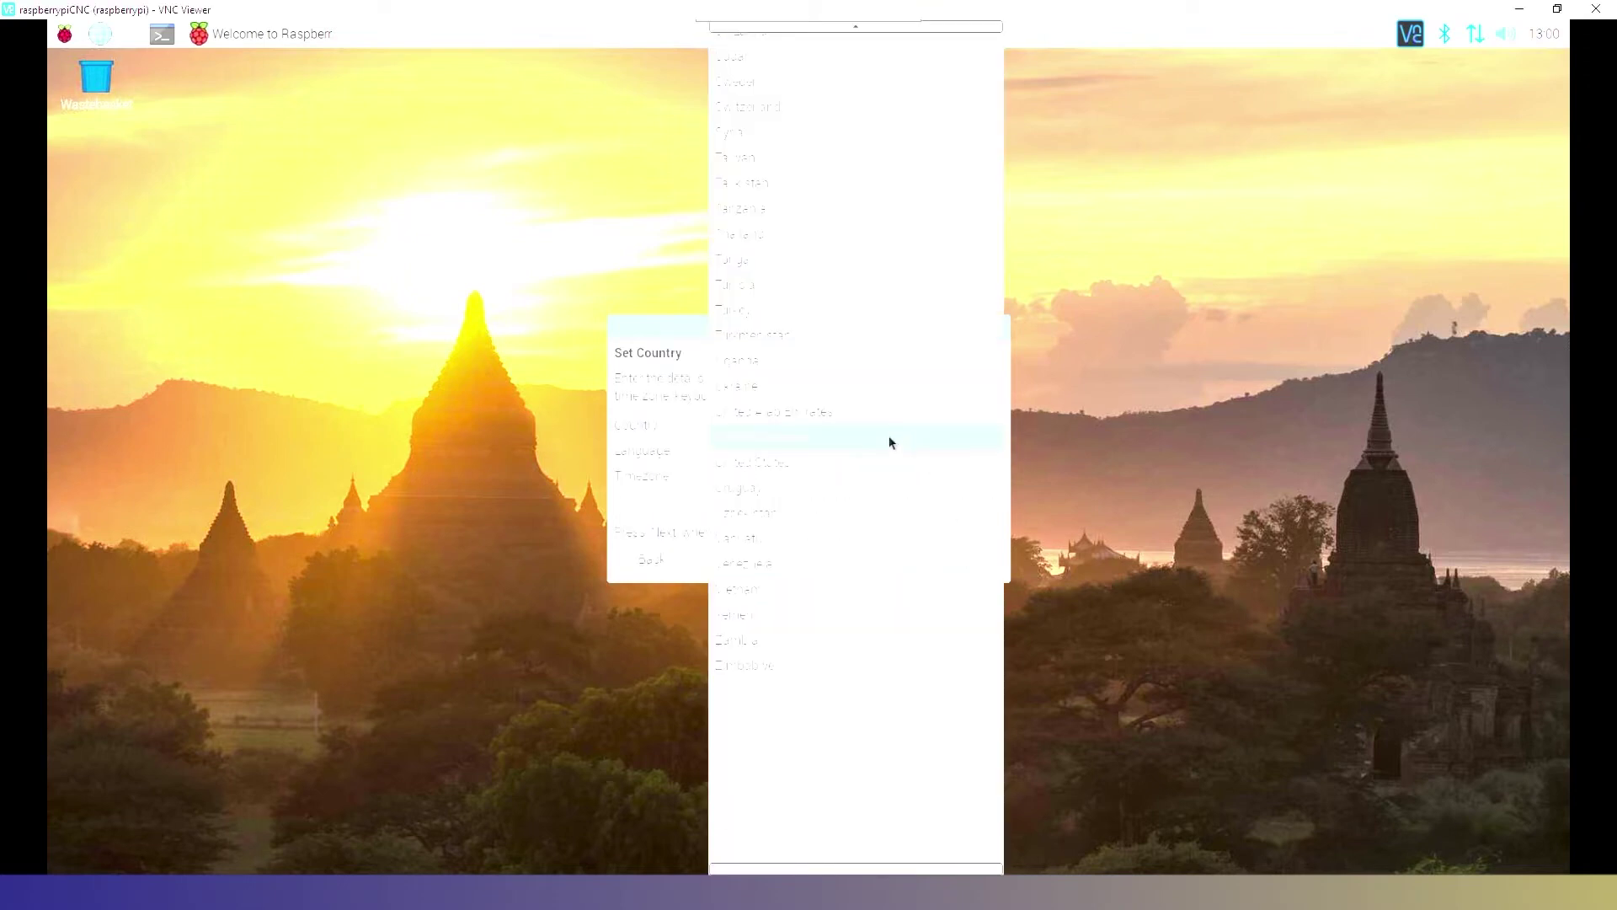
click(823, 472)
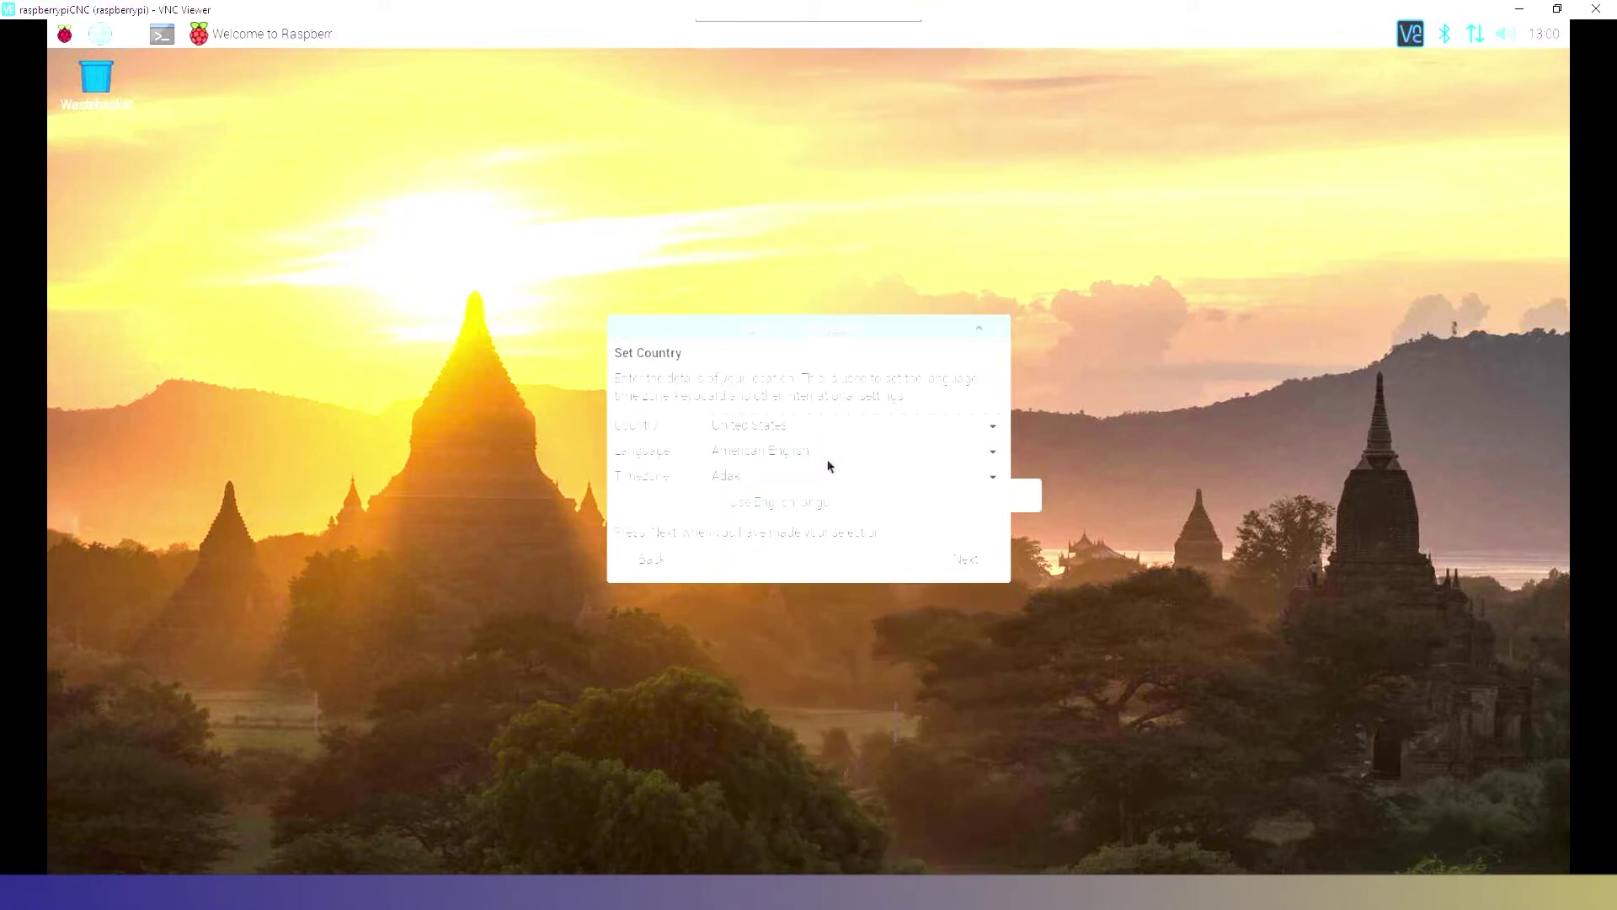
click(865, 487)
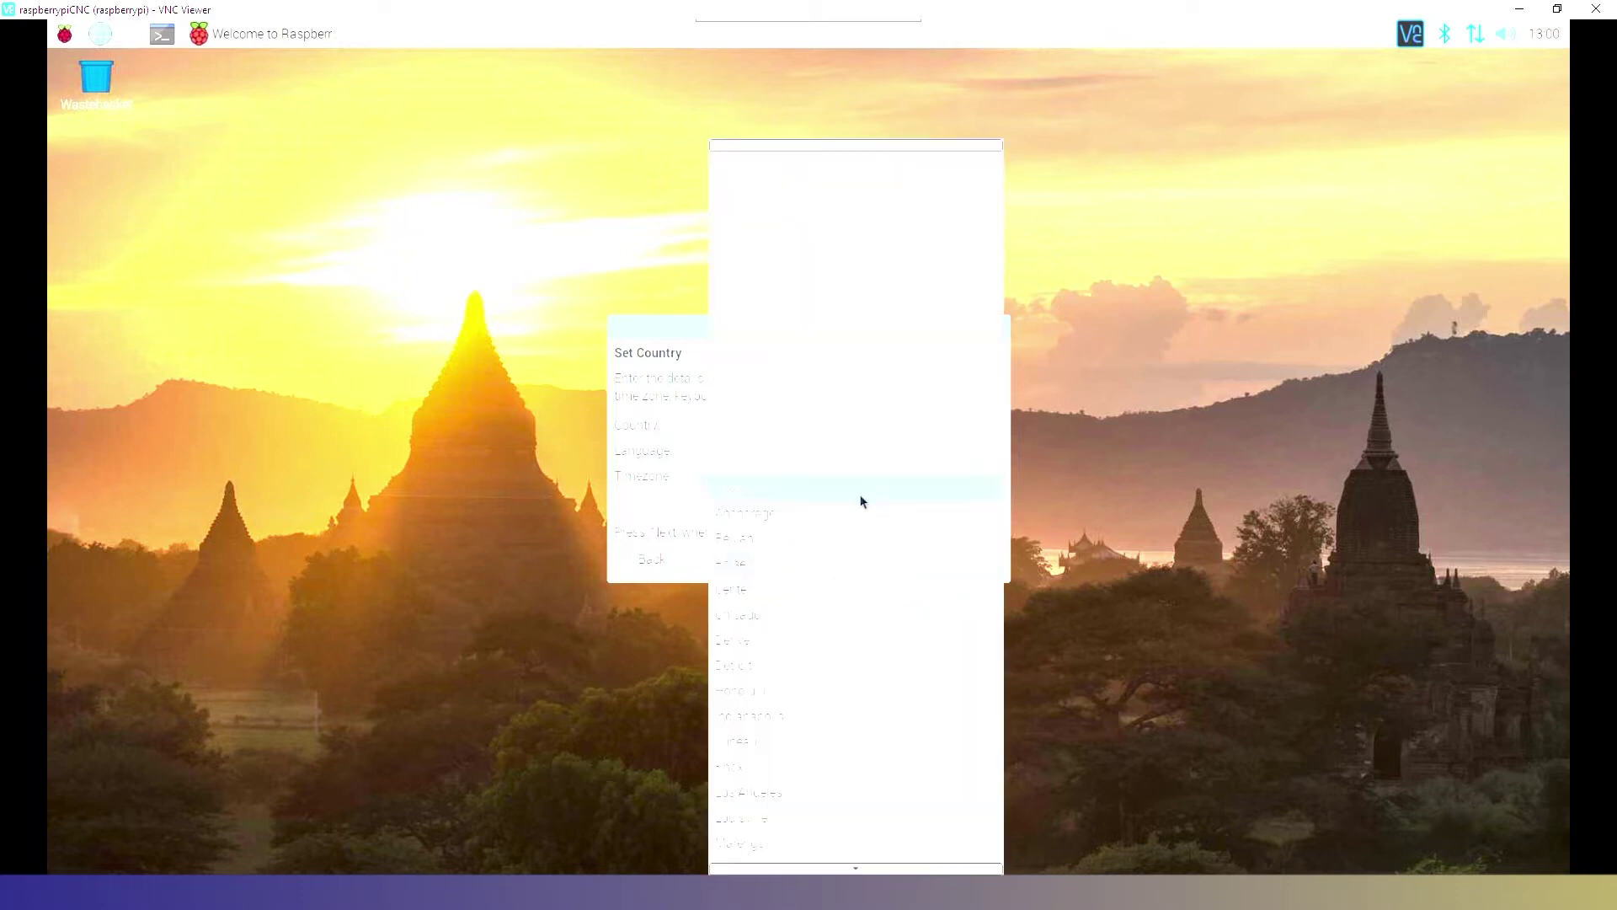
click(834, 626)
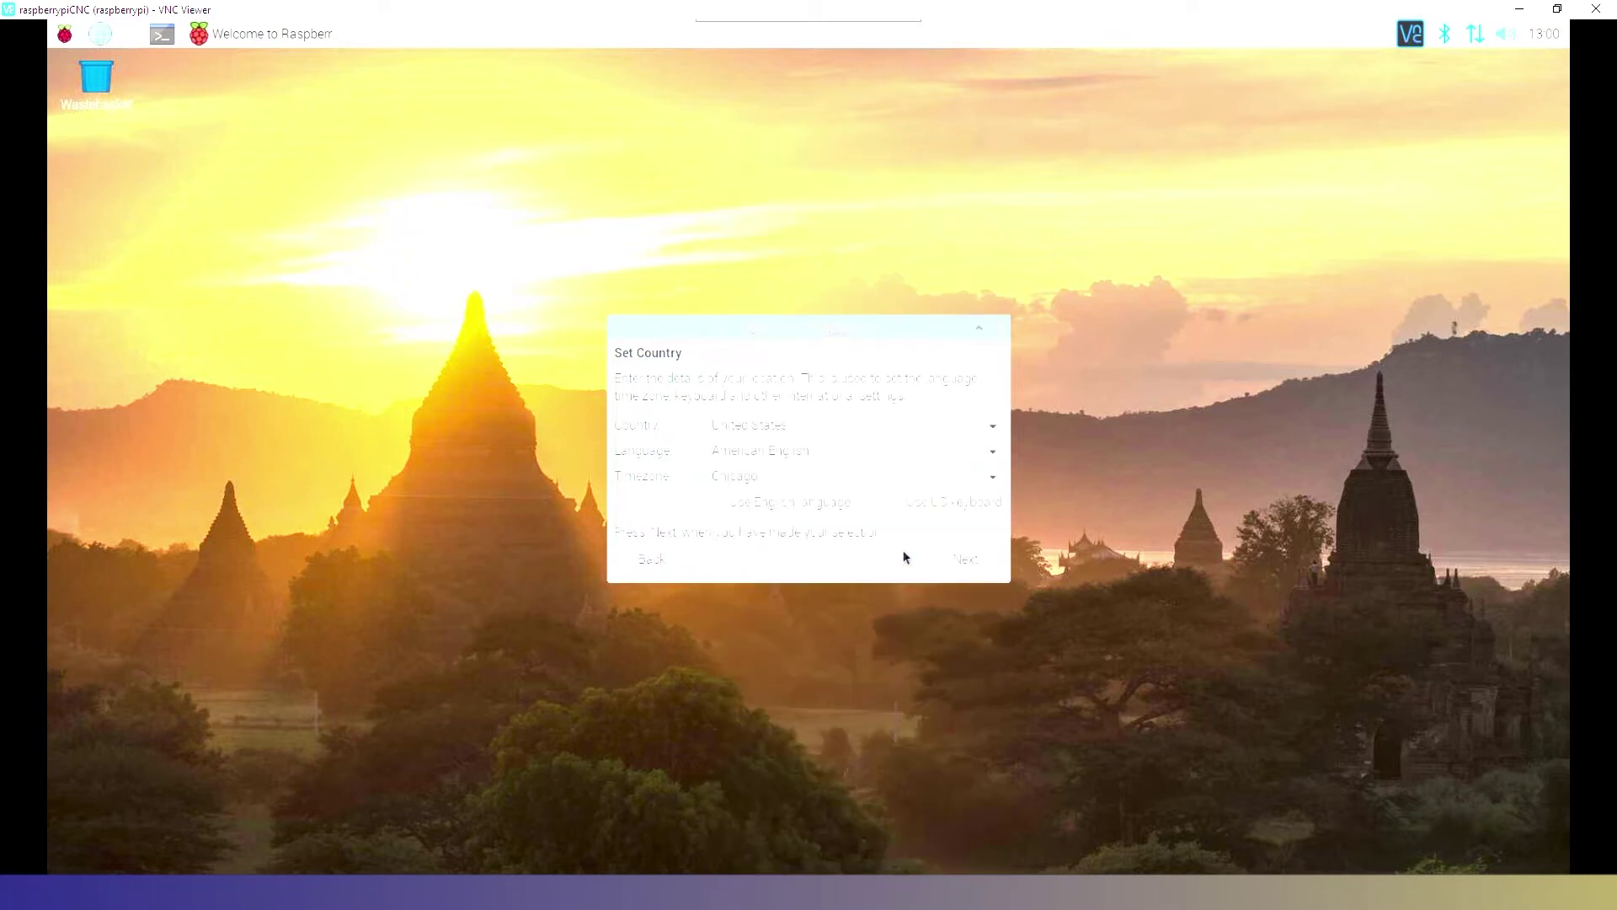
click(916, 504)
click(955, 565)
- Enter and confirm a new user password for the Pi
text(pi)
key(Tab)
text(pi)
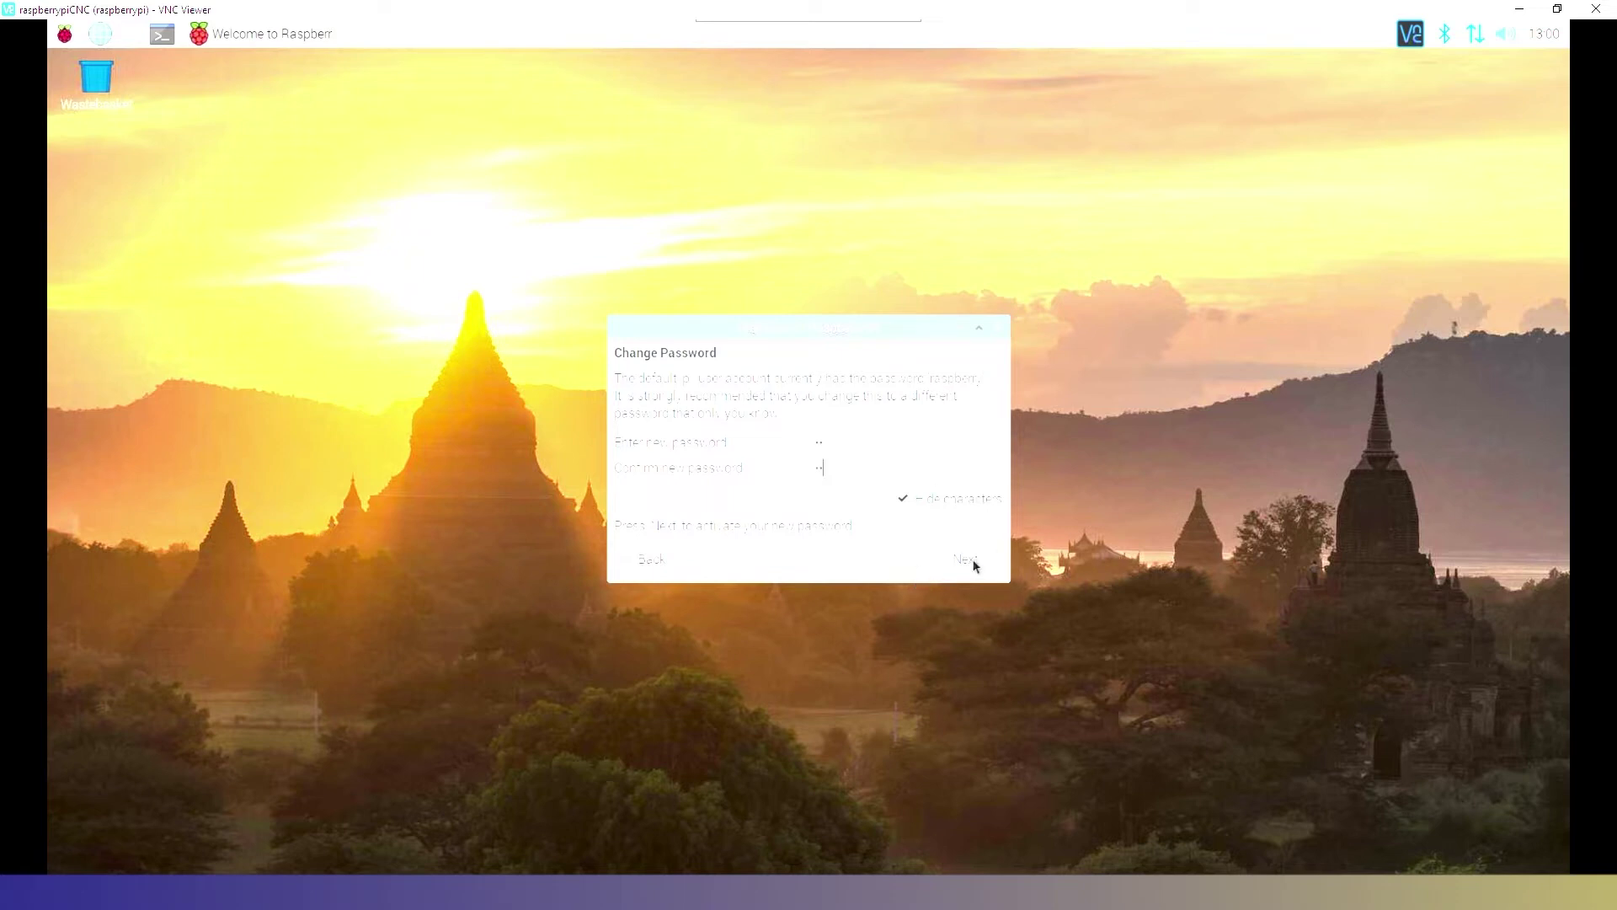
click(974, 562)
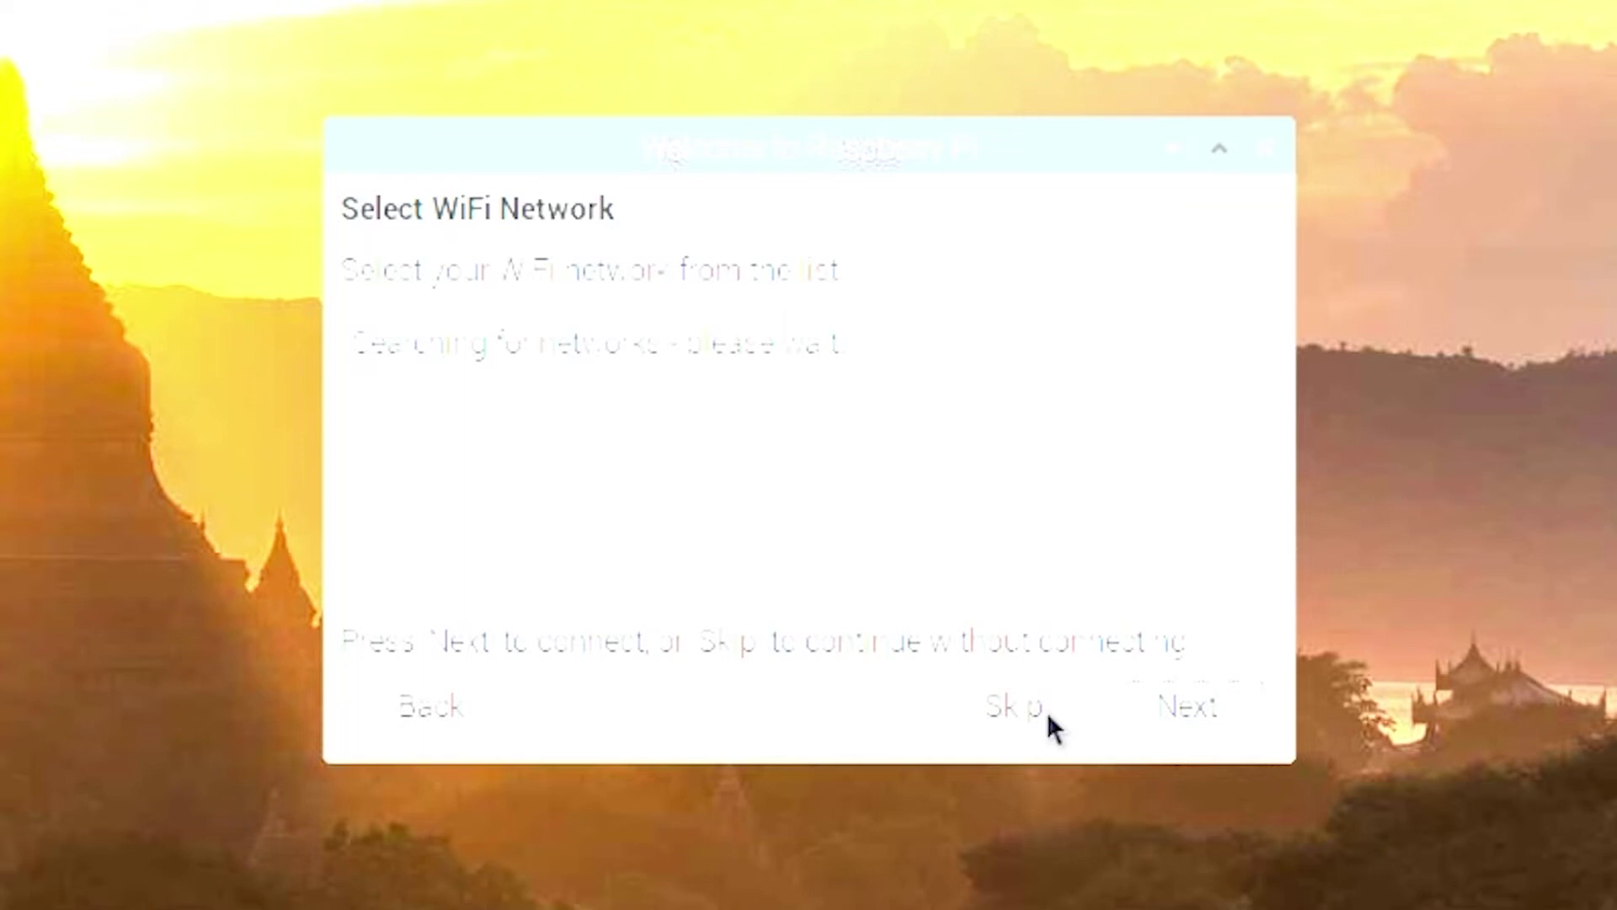
- Skip WiFi, install the software updates, and restart to finish the Pi setup
click(1049, 715)
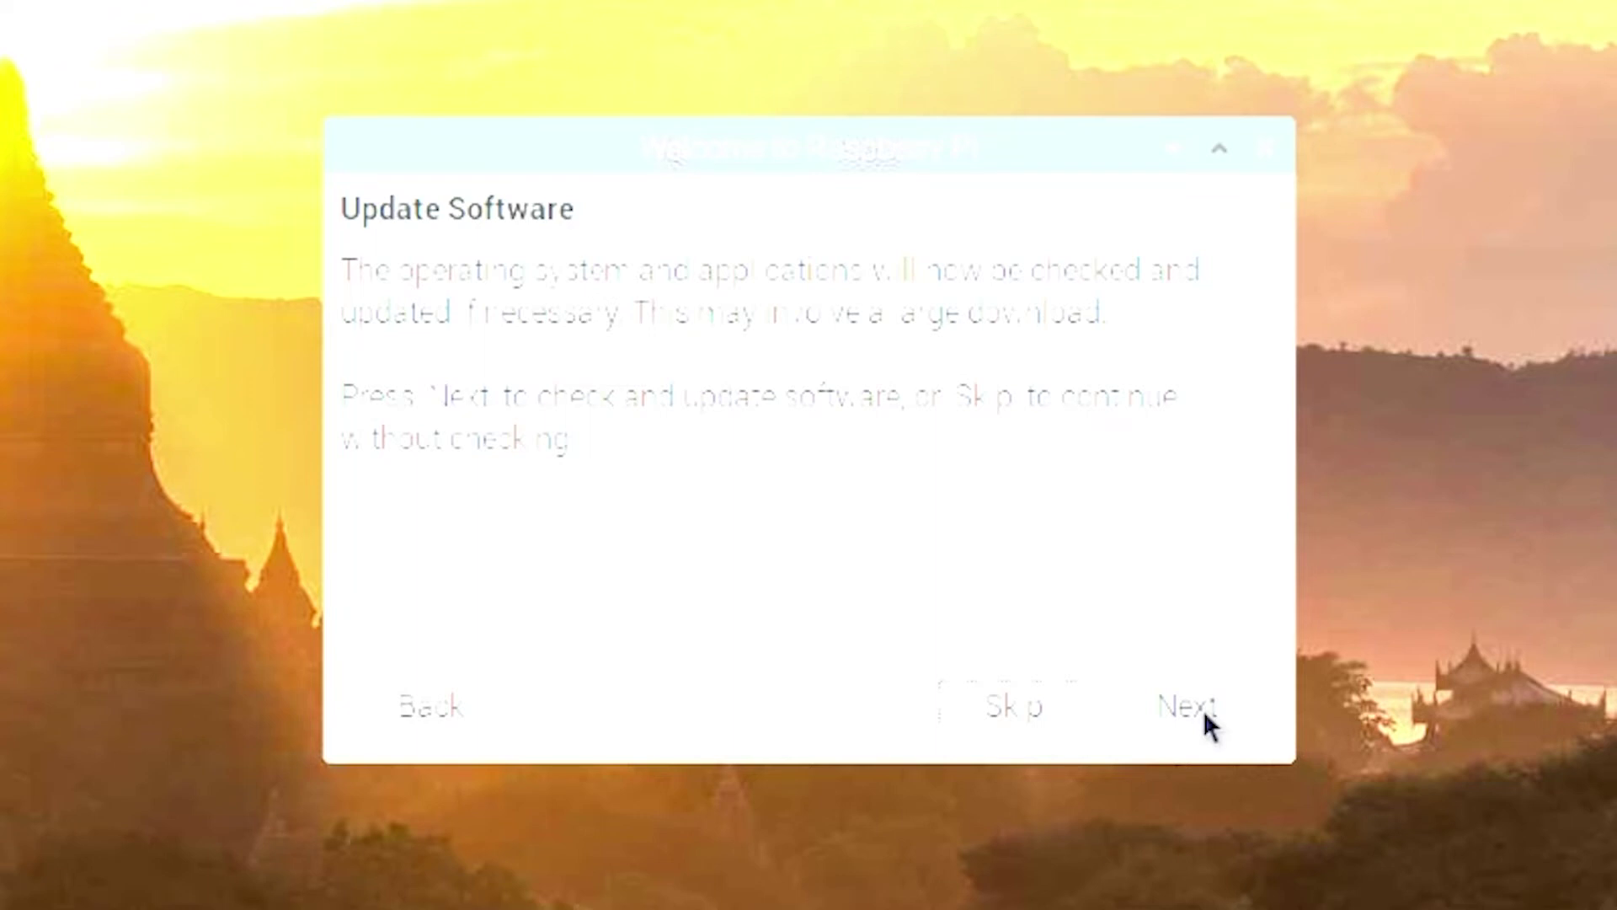
click(1205, 722)
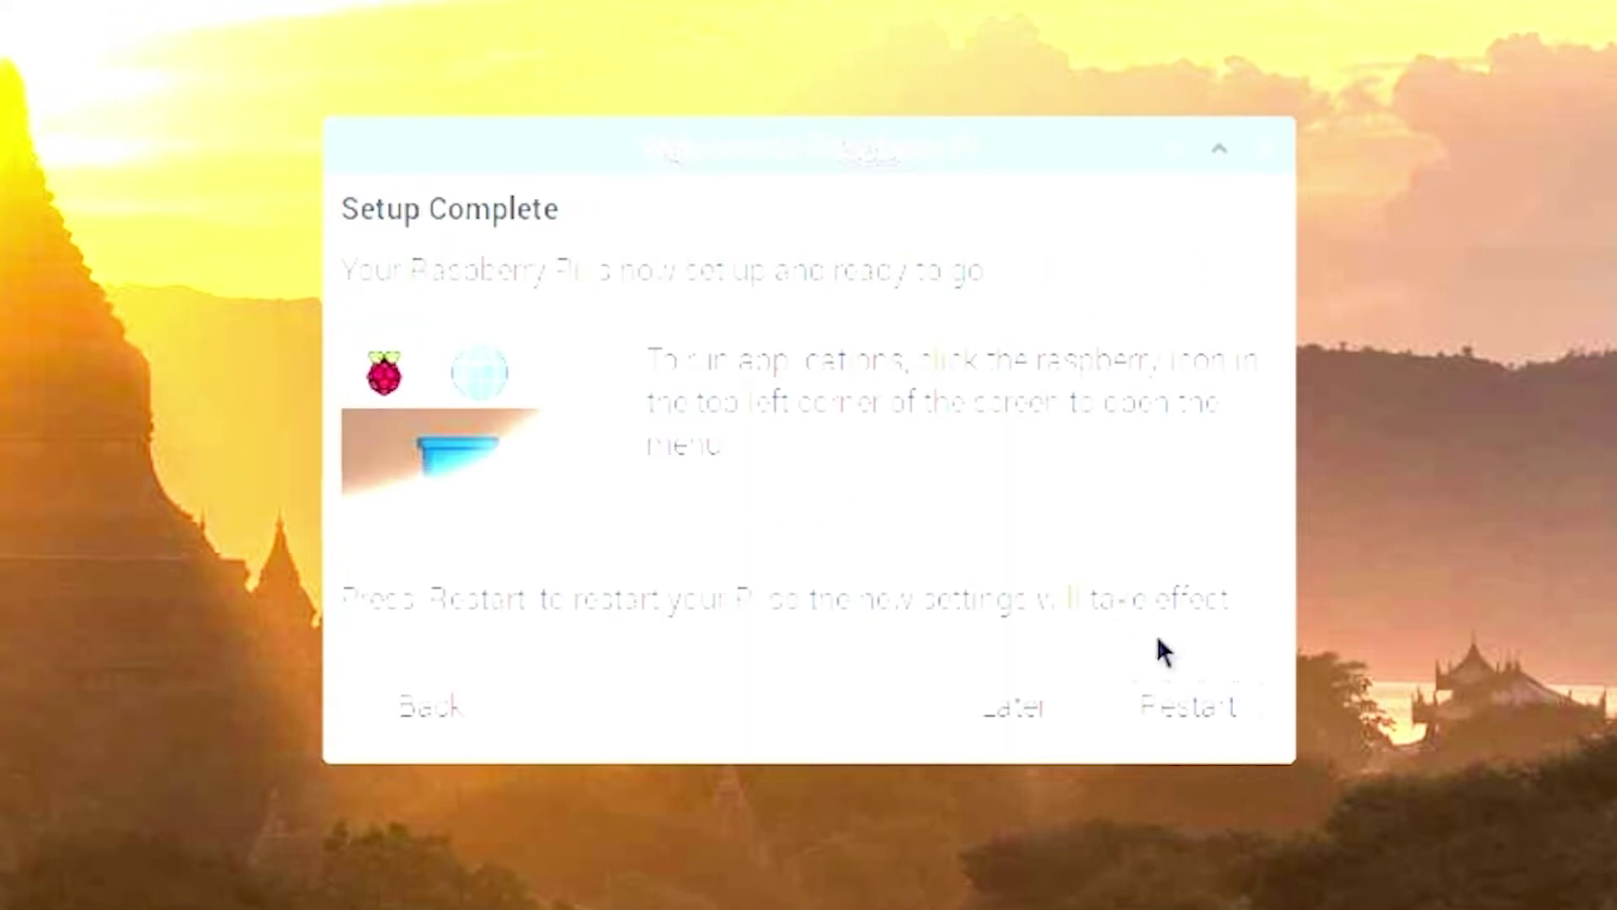
click(1196, 706)
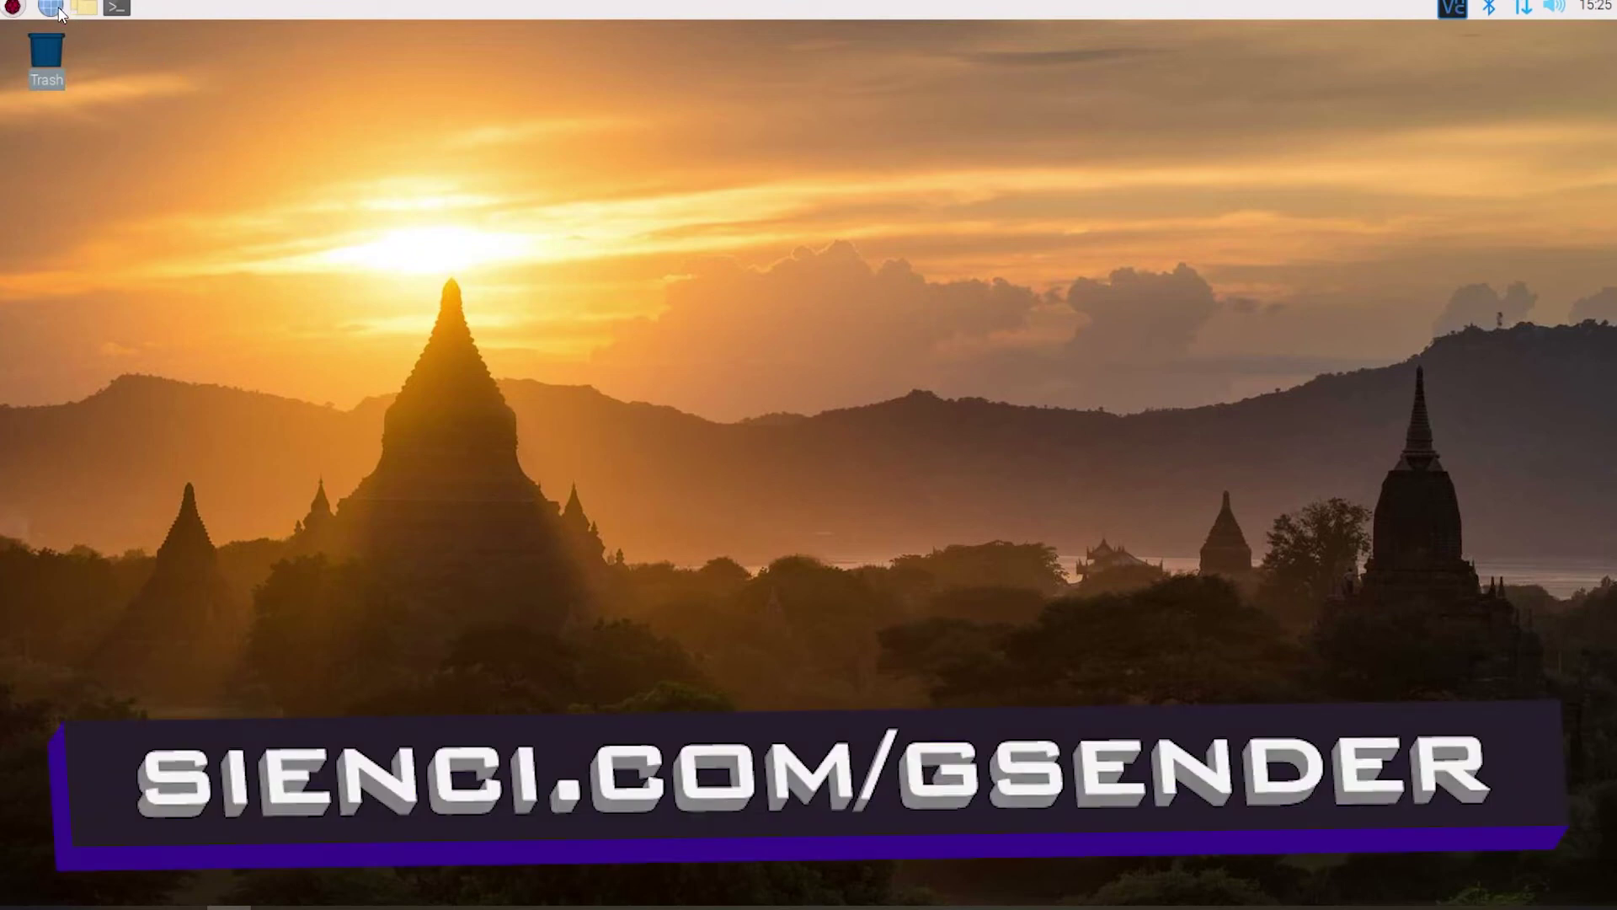
- In Chromium, go to sienci.com/gsender and download the Raspberry Pi gSender AppImage
click(50, 8)
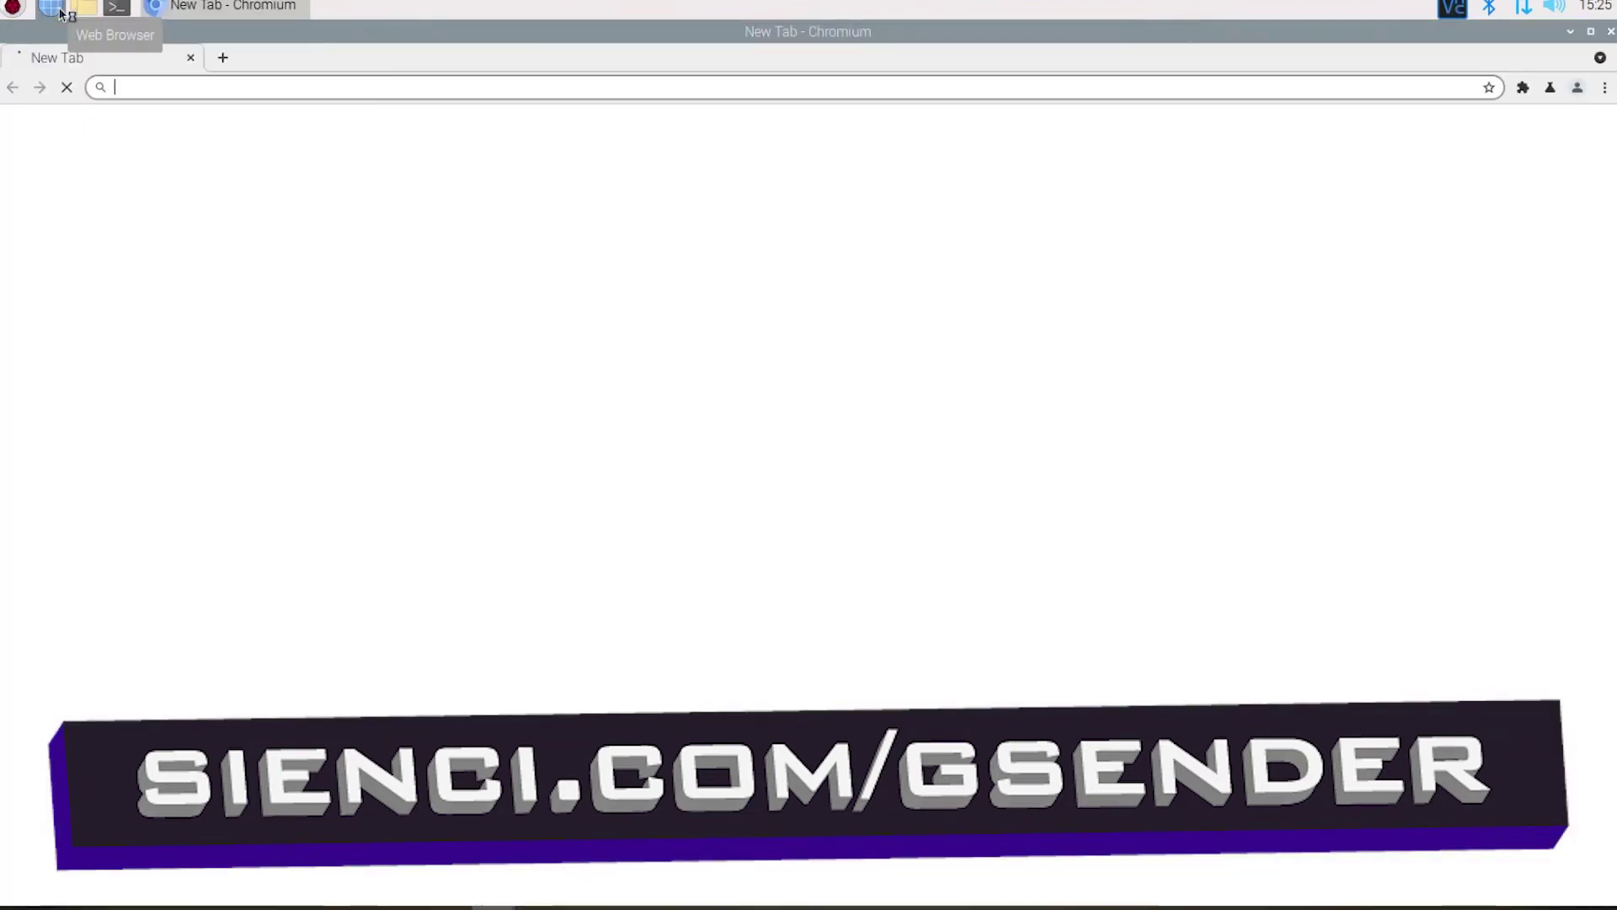
click(759, 440)
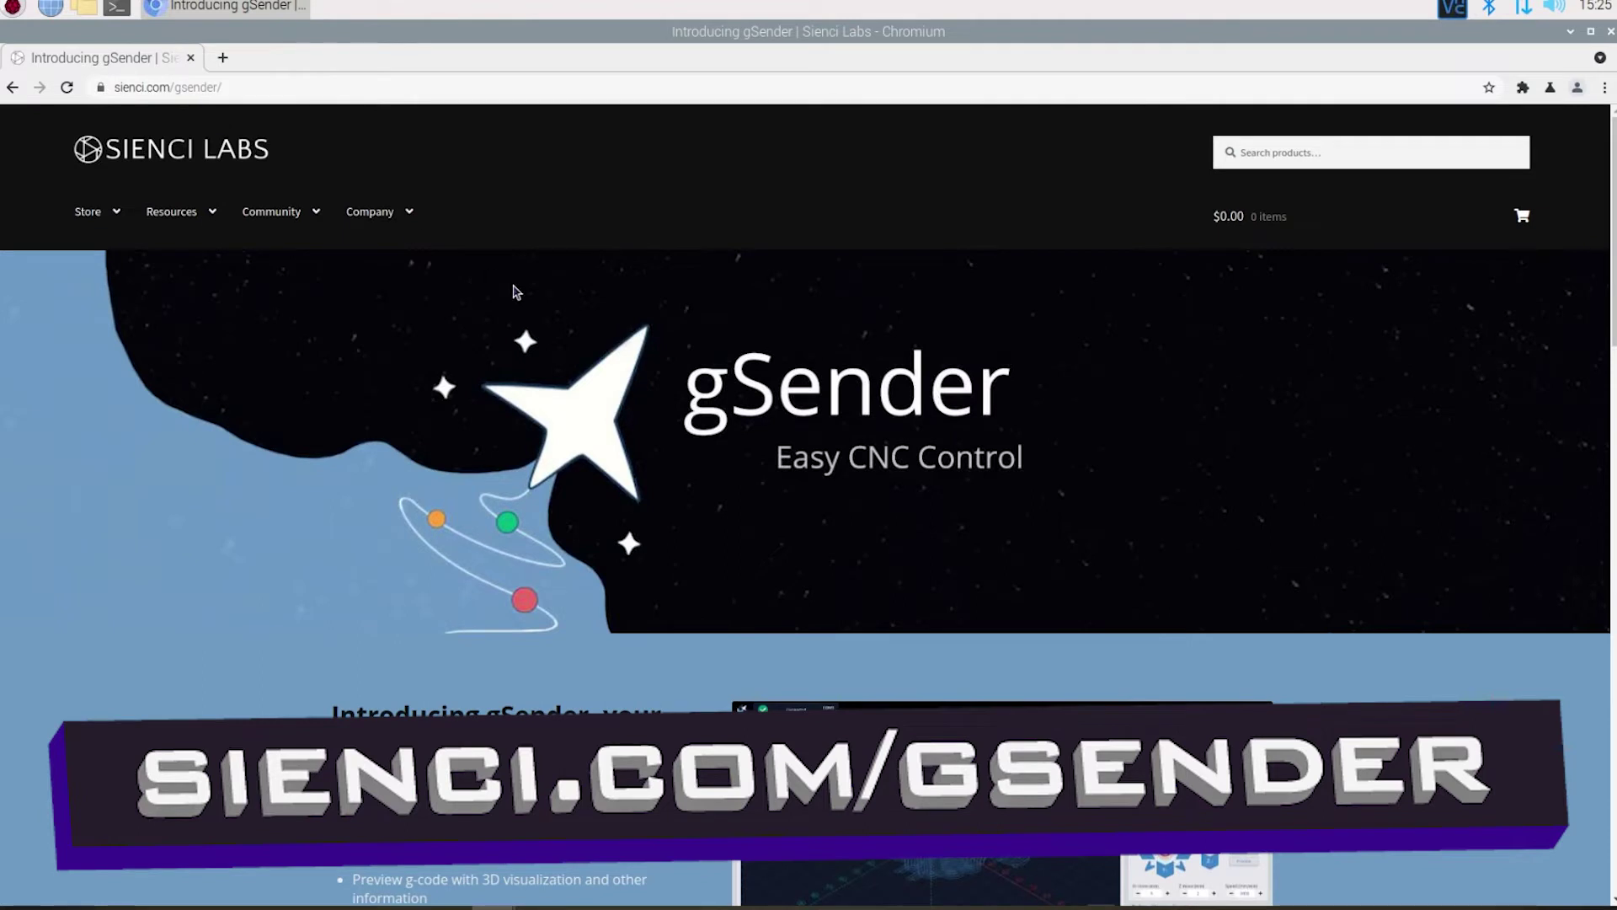
scroll(1426, 520, down, 3)
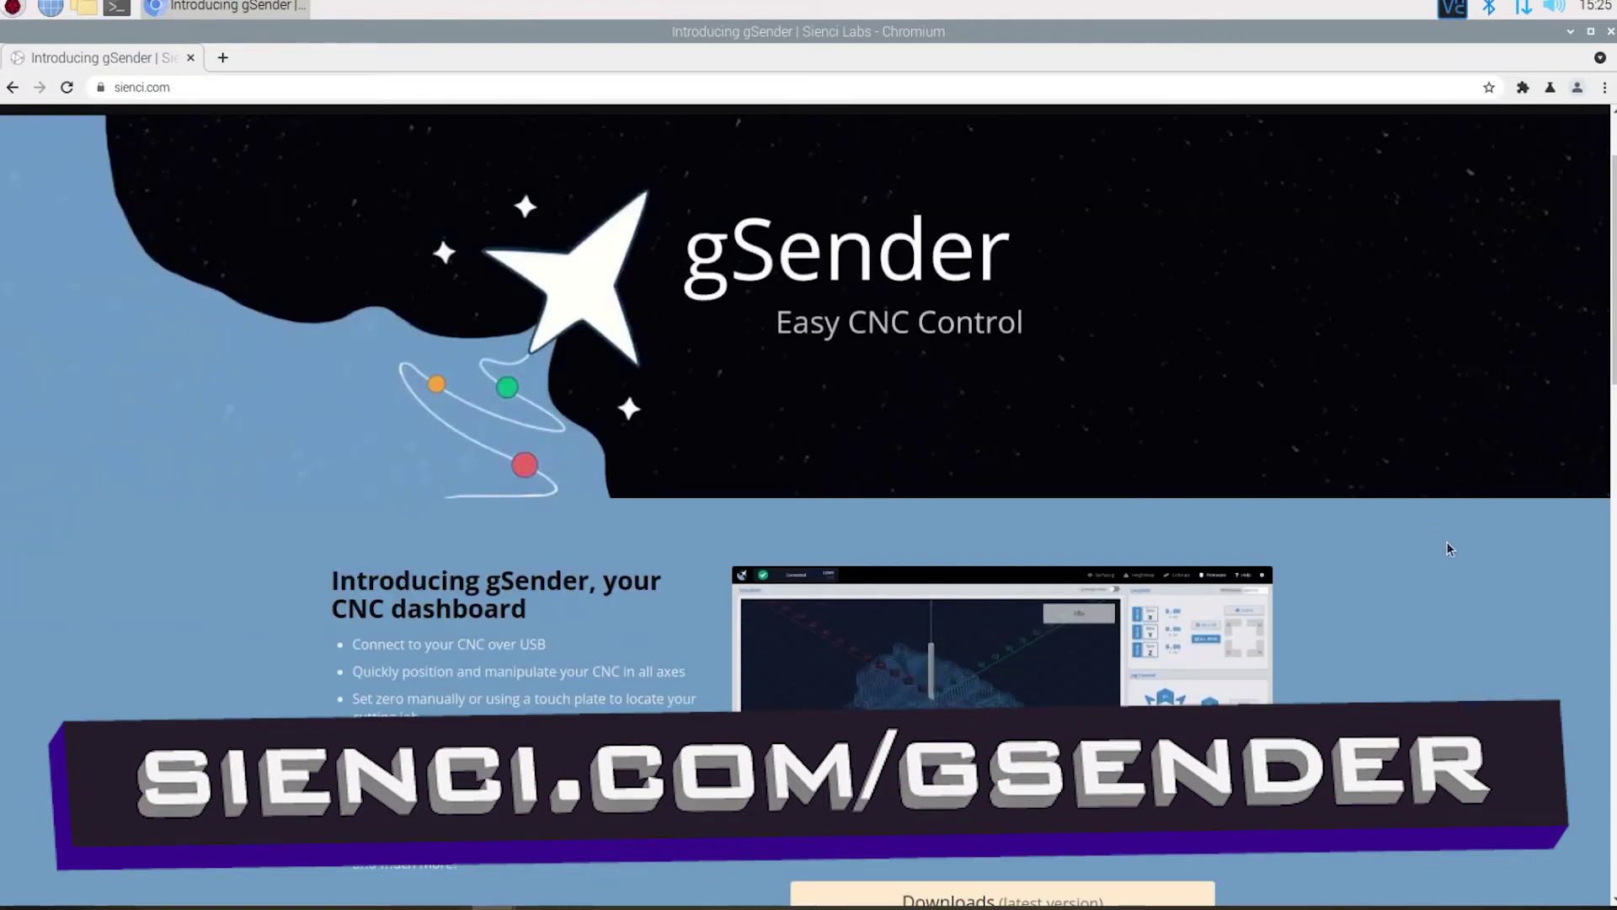
scroll(1448, 549, down, 5)
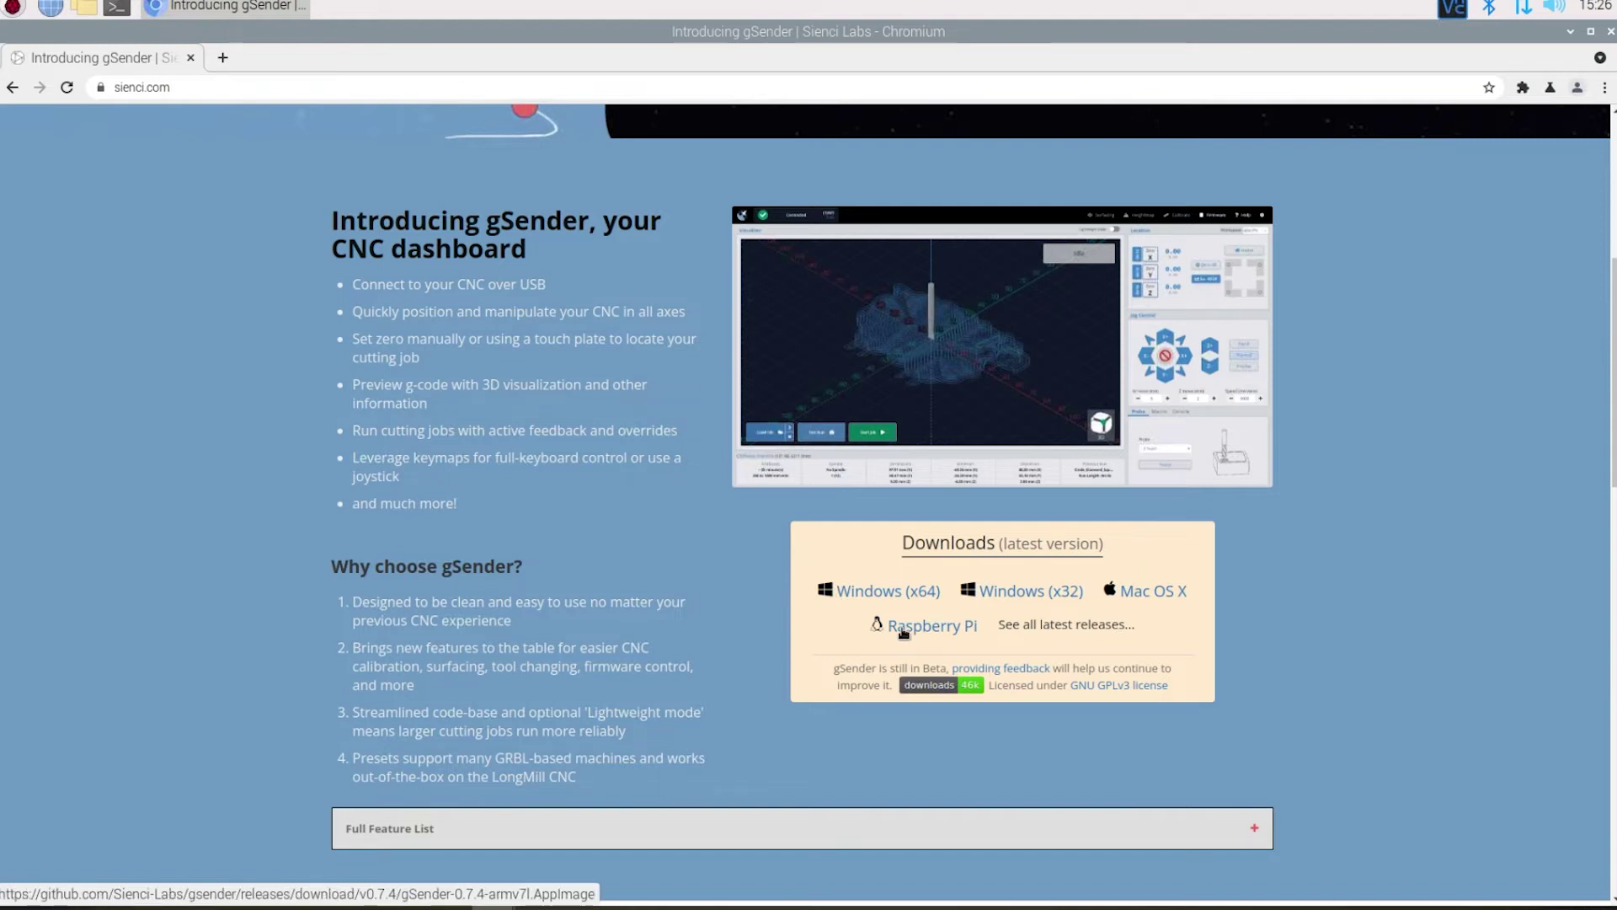
click(903, 630)
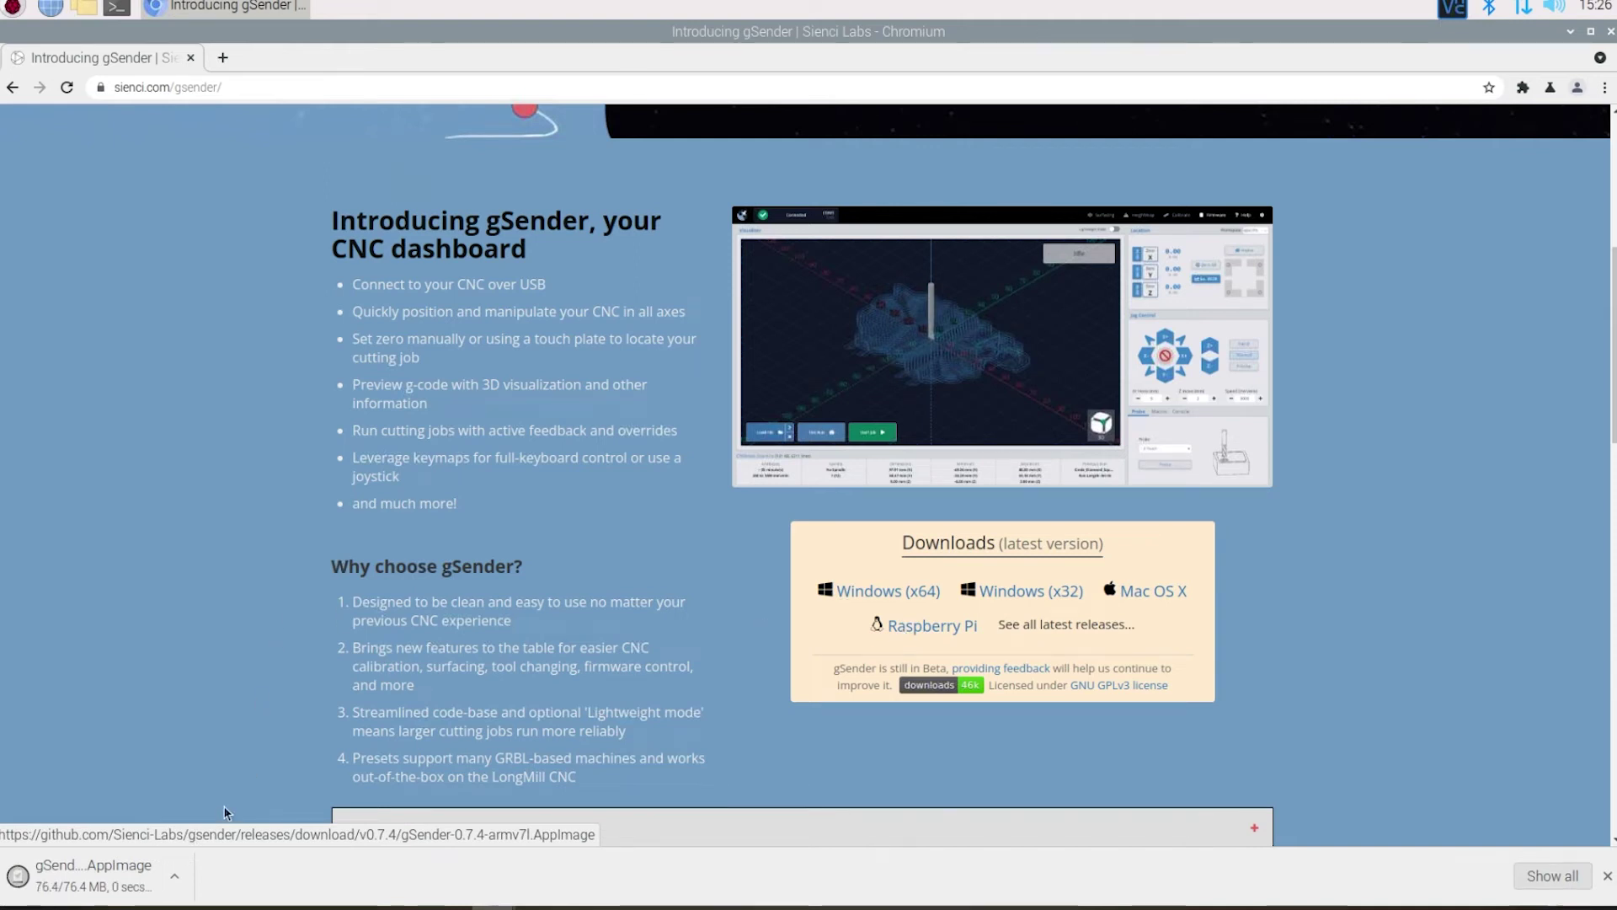
click(177, 877)
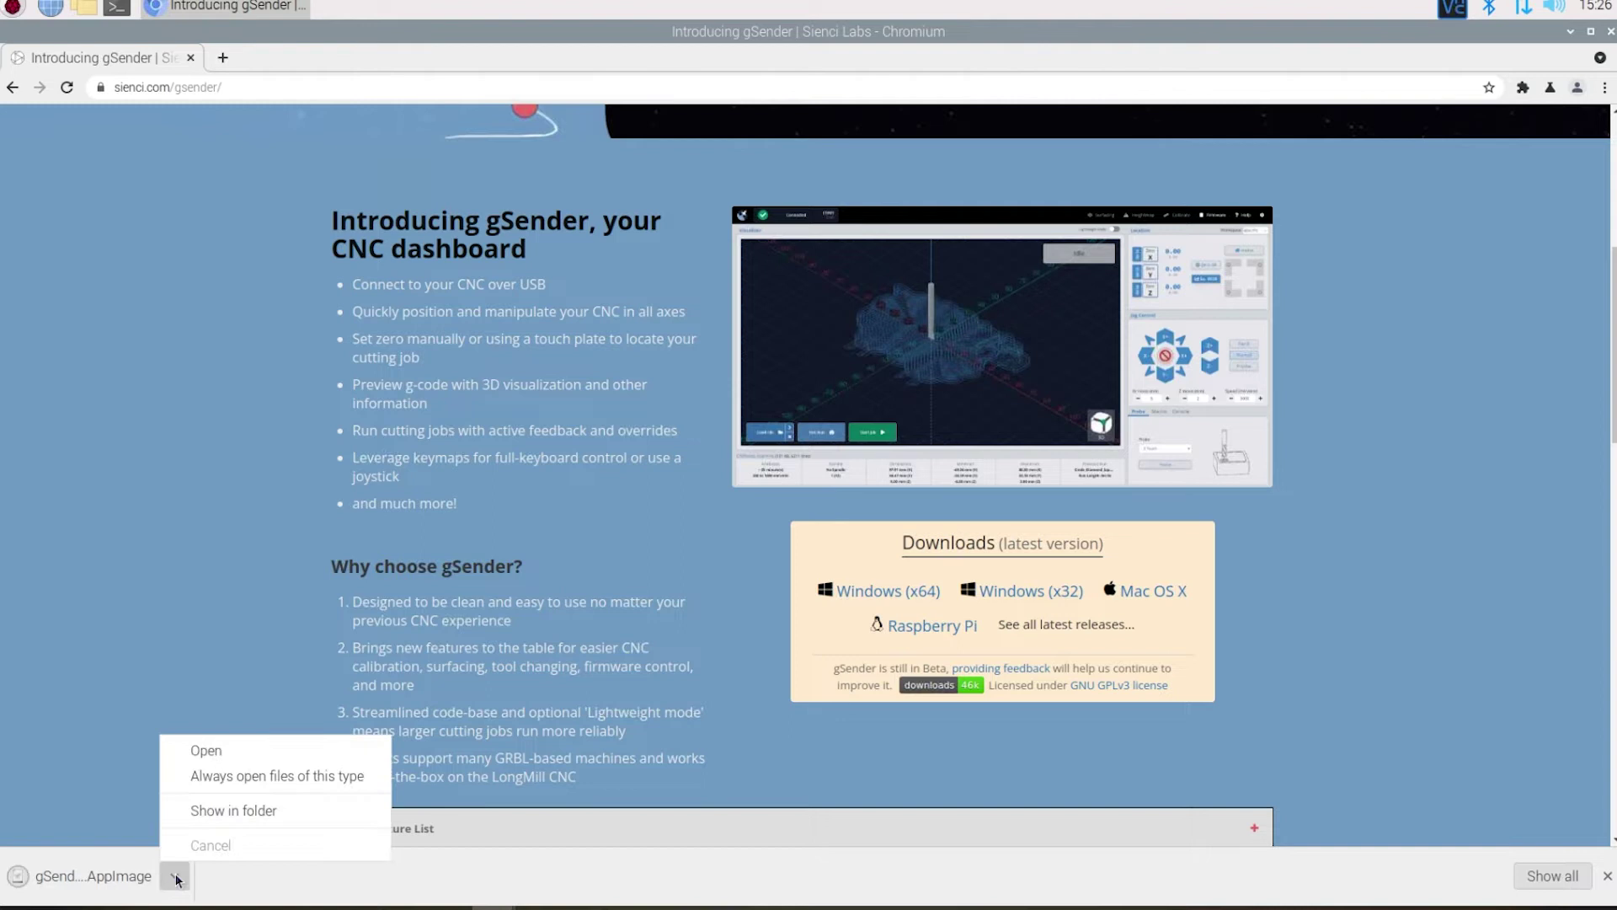
- Move the gSender 0.7.4 armv7l AppImage from Downloads onto the desktop and close Downloads
click(252, 811)
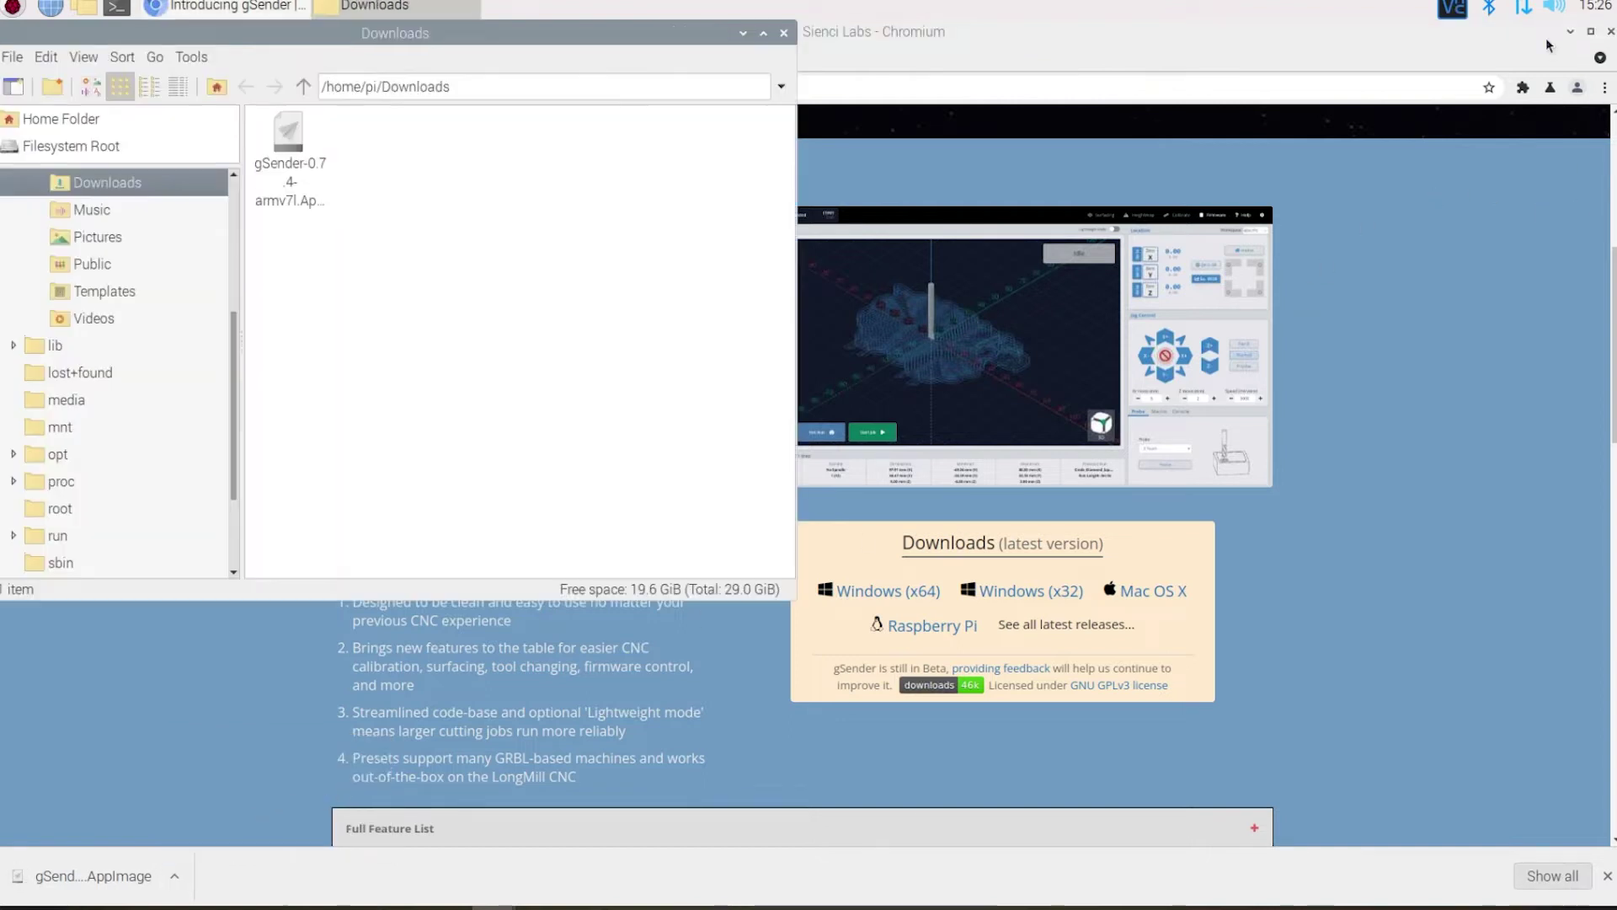
click(1571, 37)
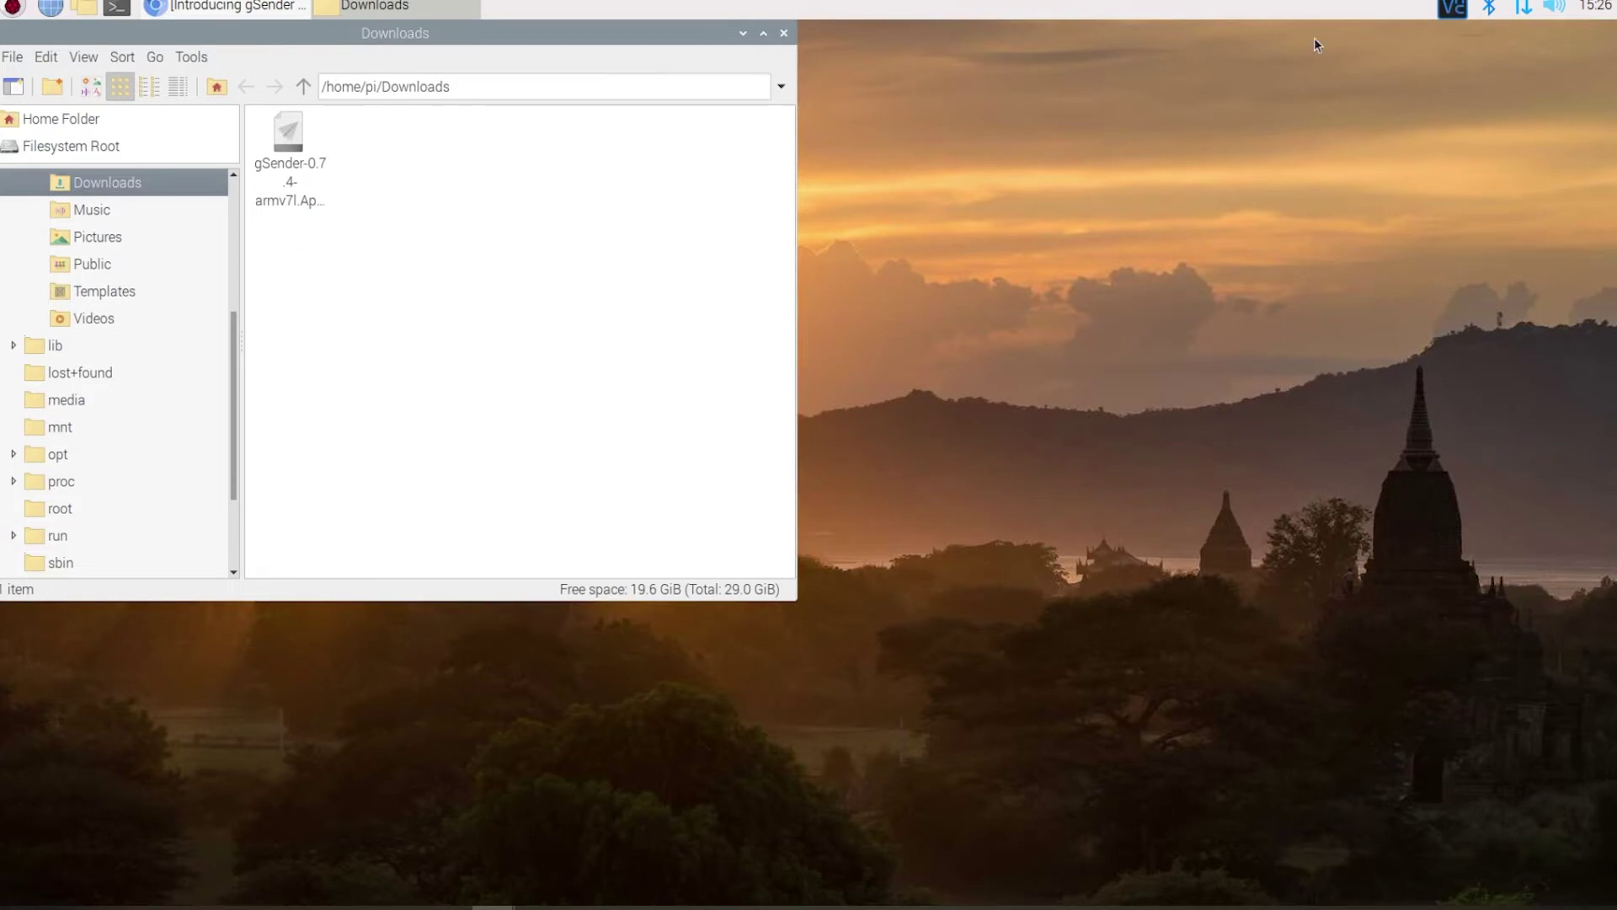
drag(888, 117, 1169, 157)
drag(837, 254, 140, 265)
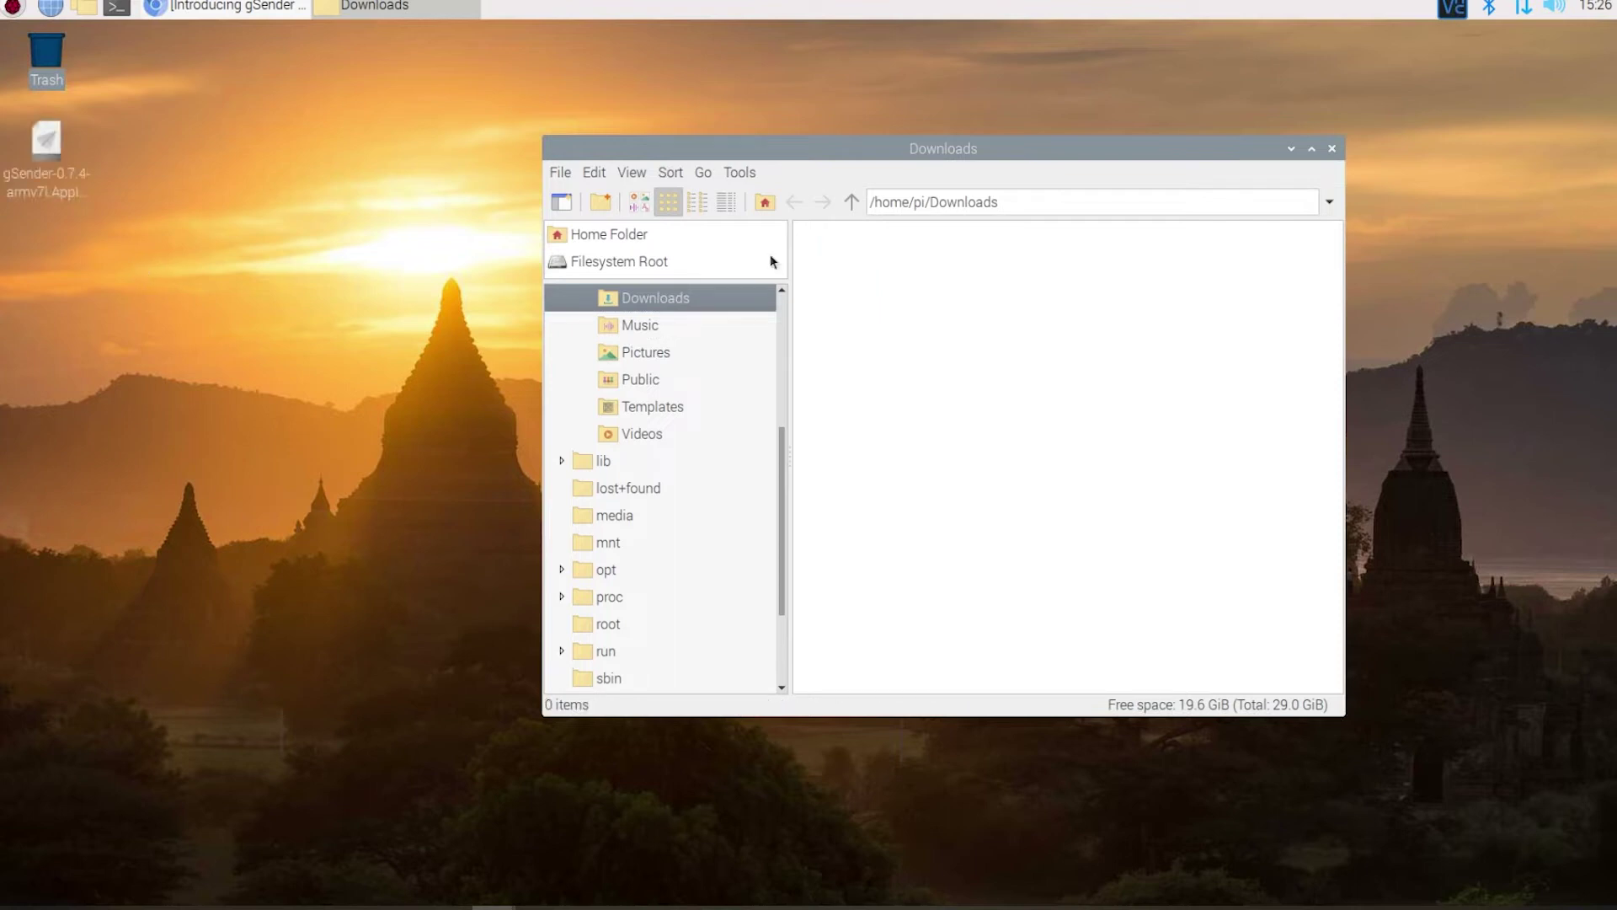
click(1331, 148)
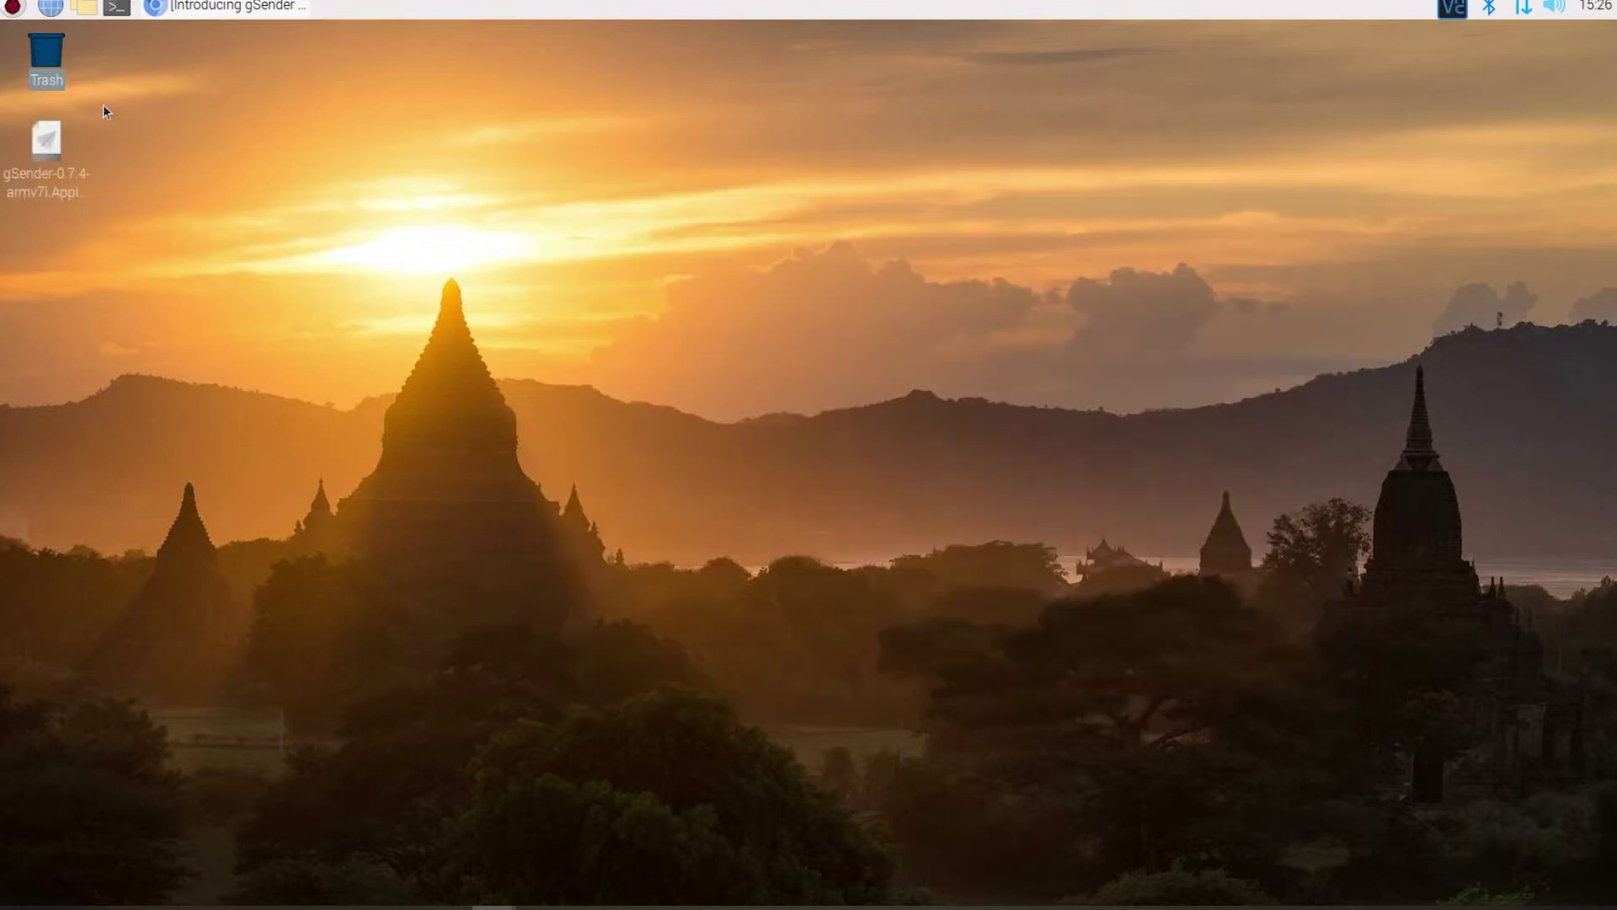
click(171, 167)
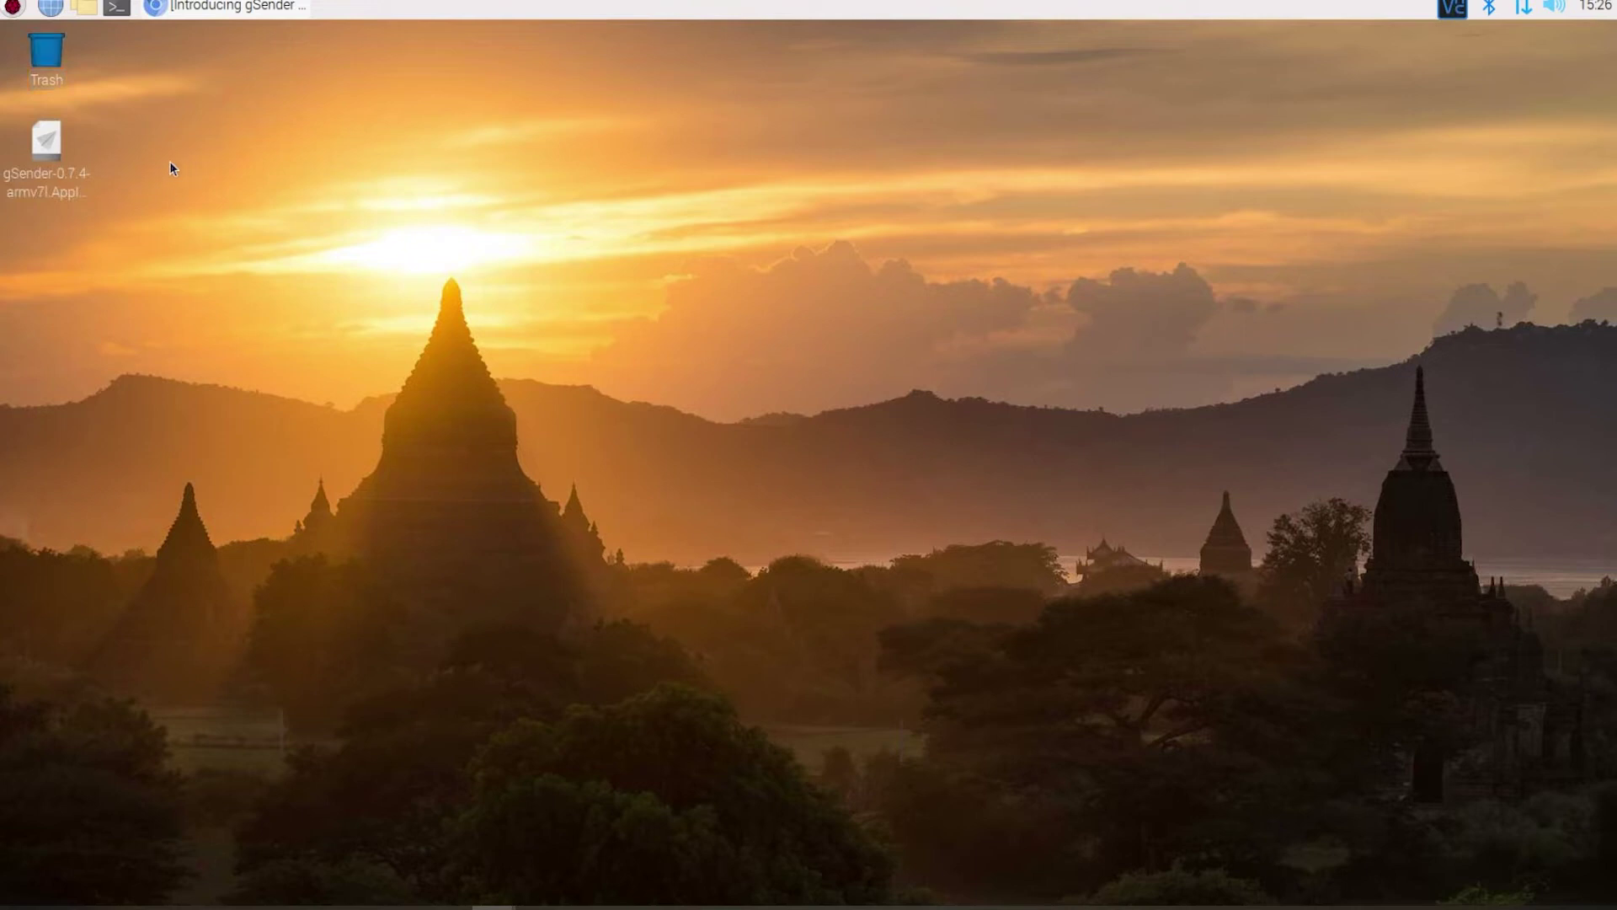
- Set the AppImage's Execute permission to Anyone in its file properties
right_click(46, 155)
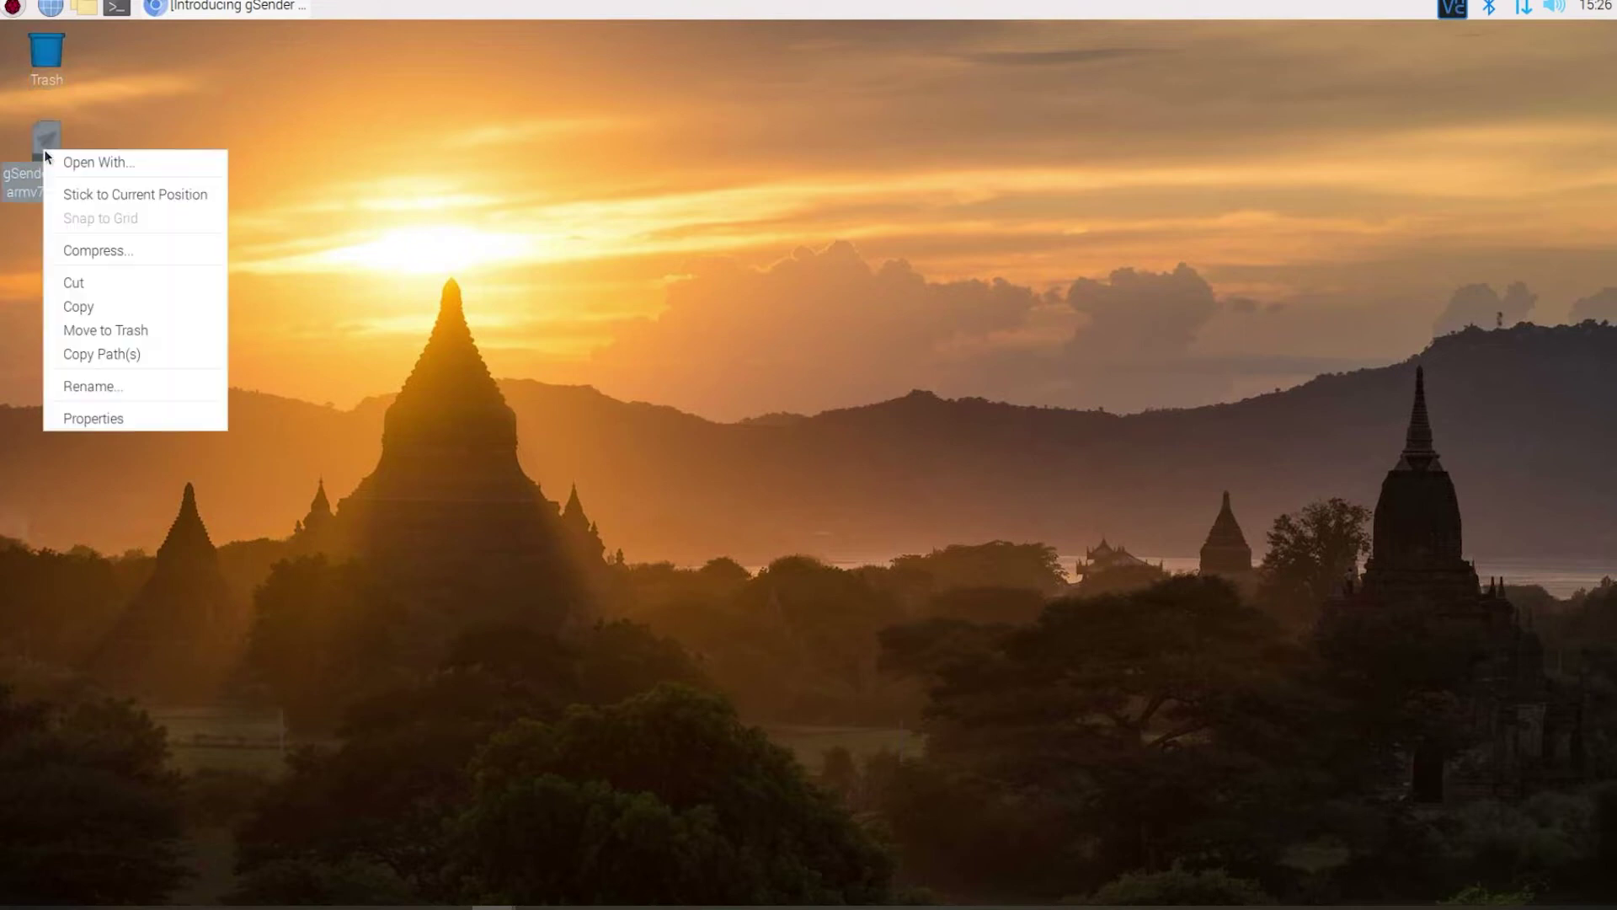
click(96, 418)
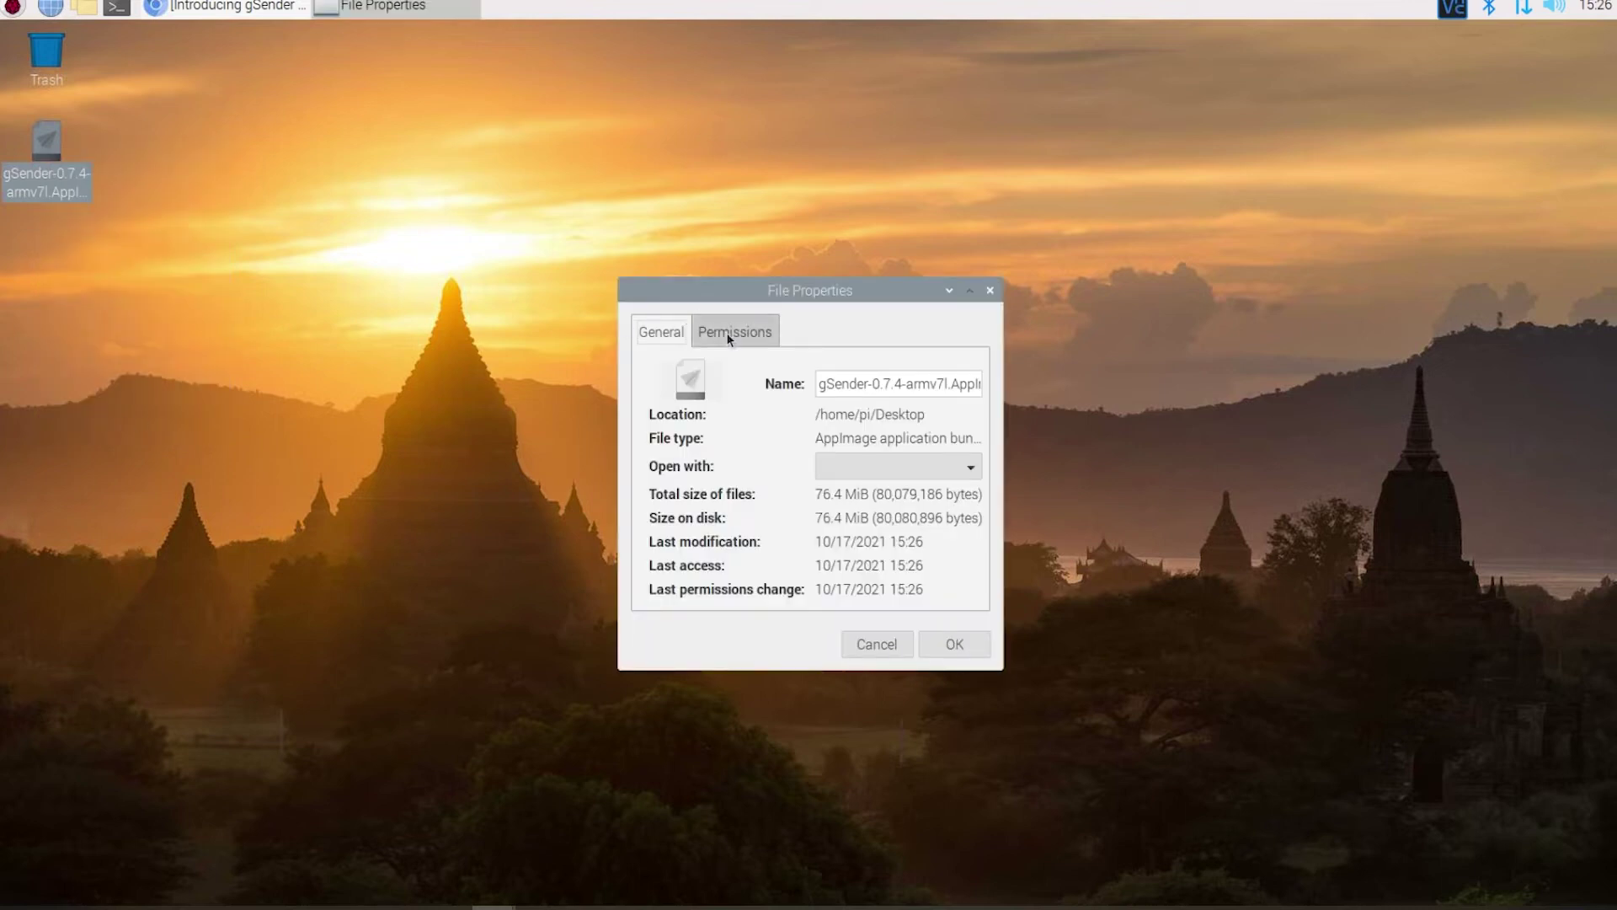
click(730, 335)
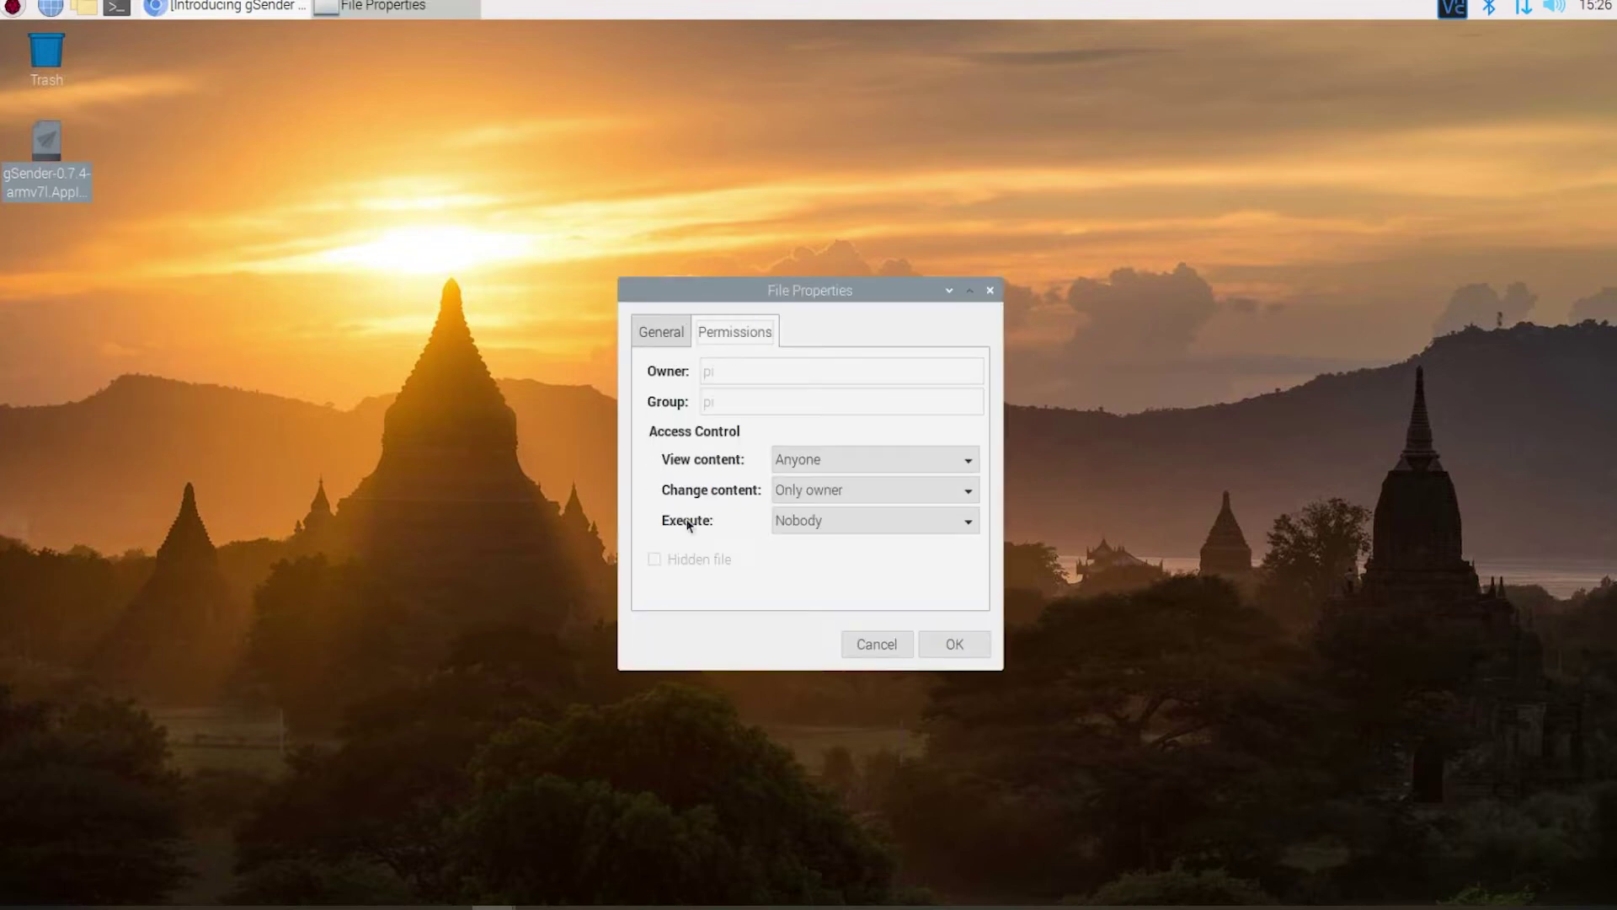
click(863, 523)
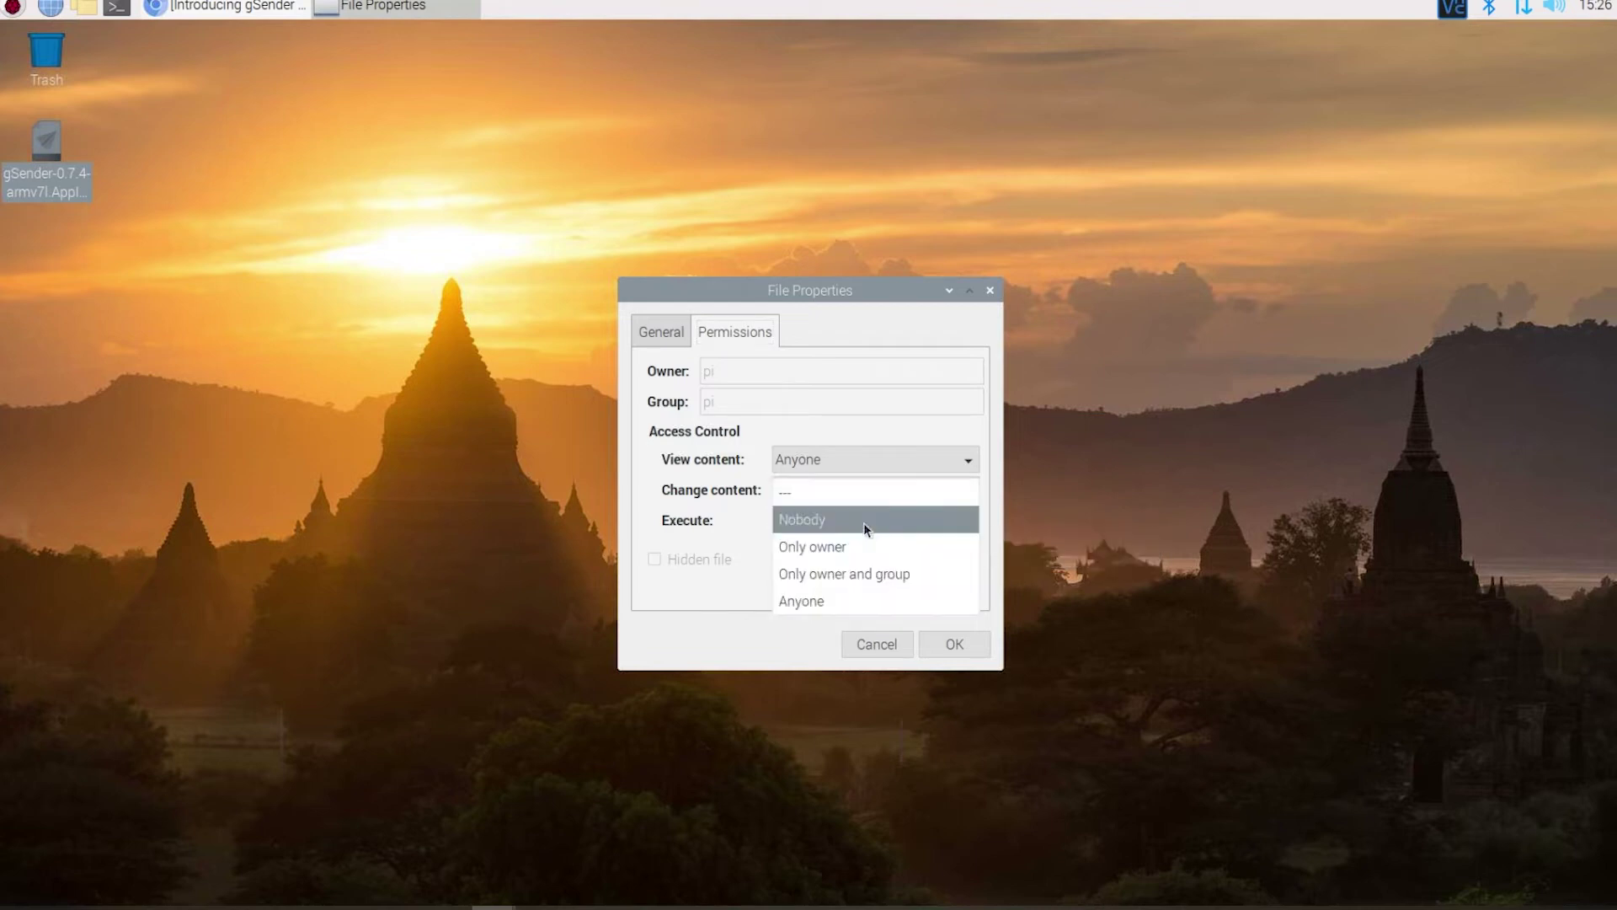
click(835, 603)
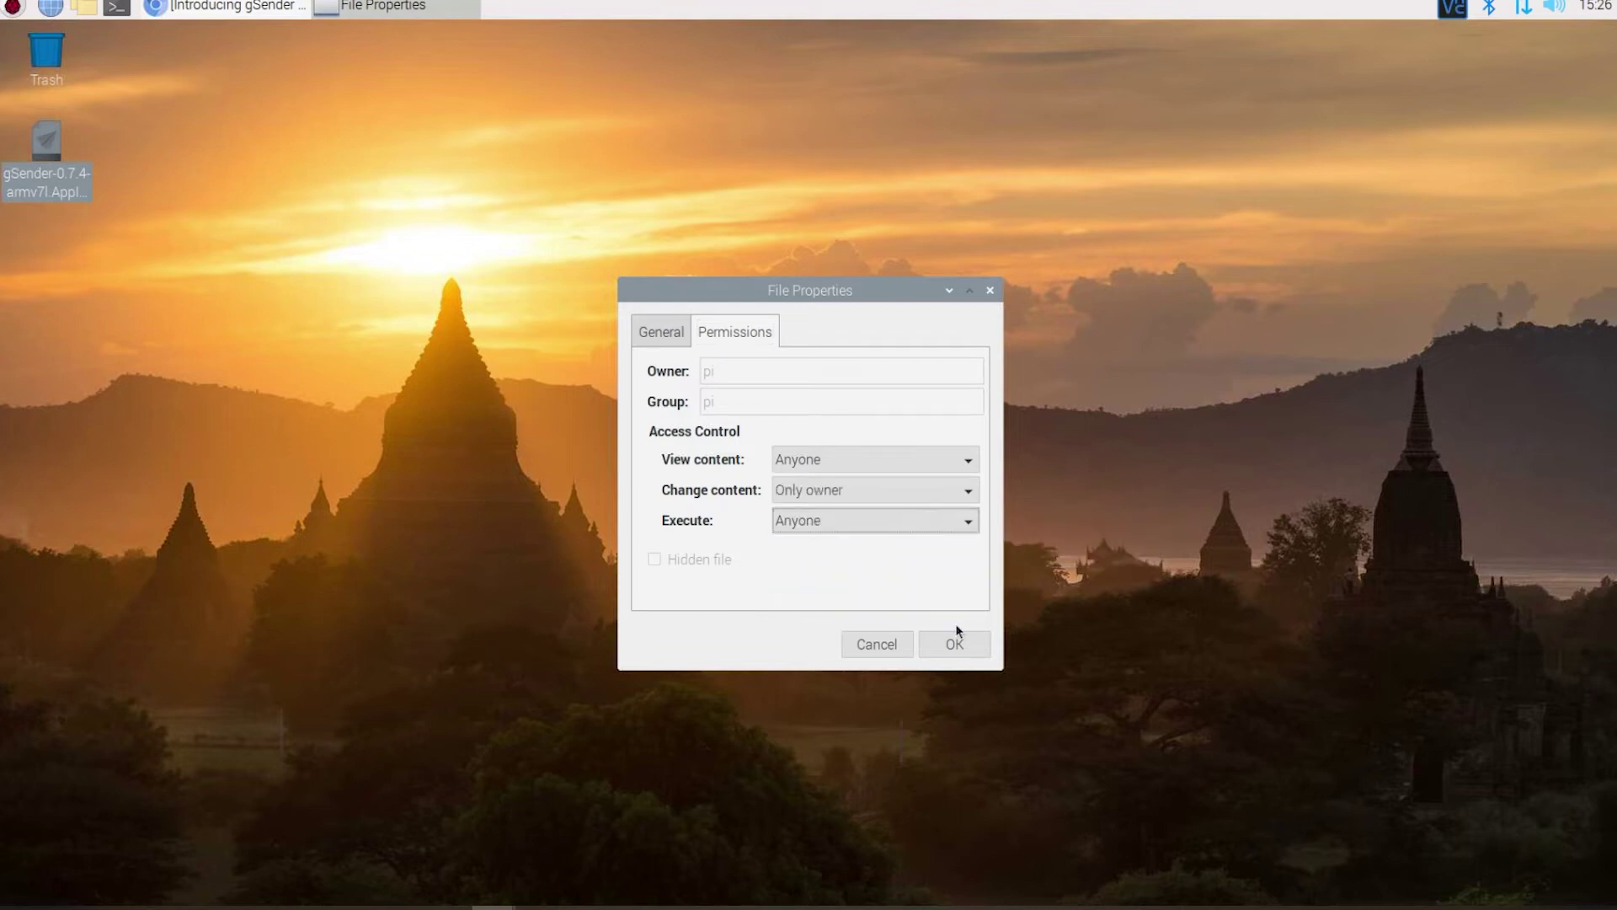
click(948, 656)
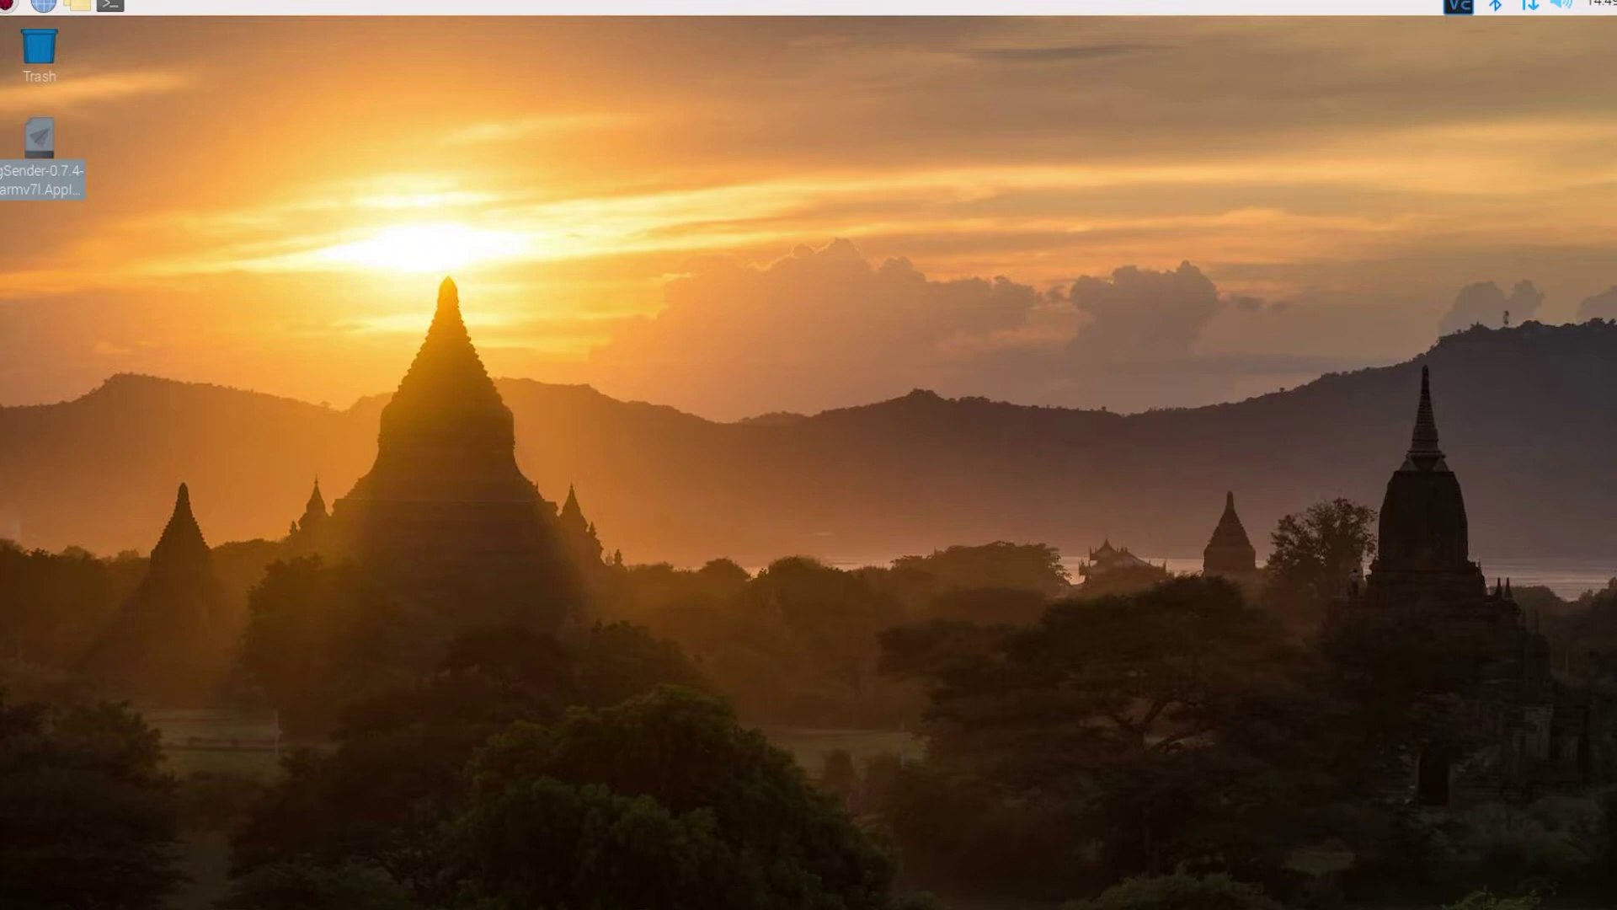
- Run the gSender AppImage and show the Connect to Machine device list
double_click(54, 145)
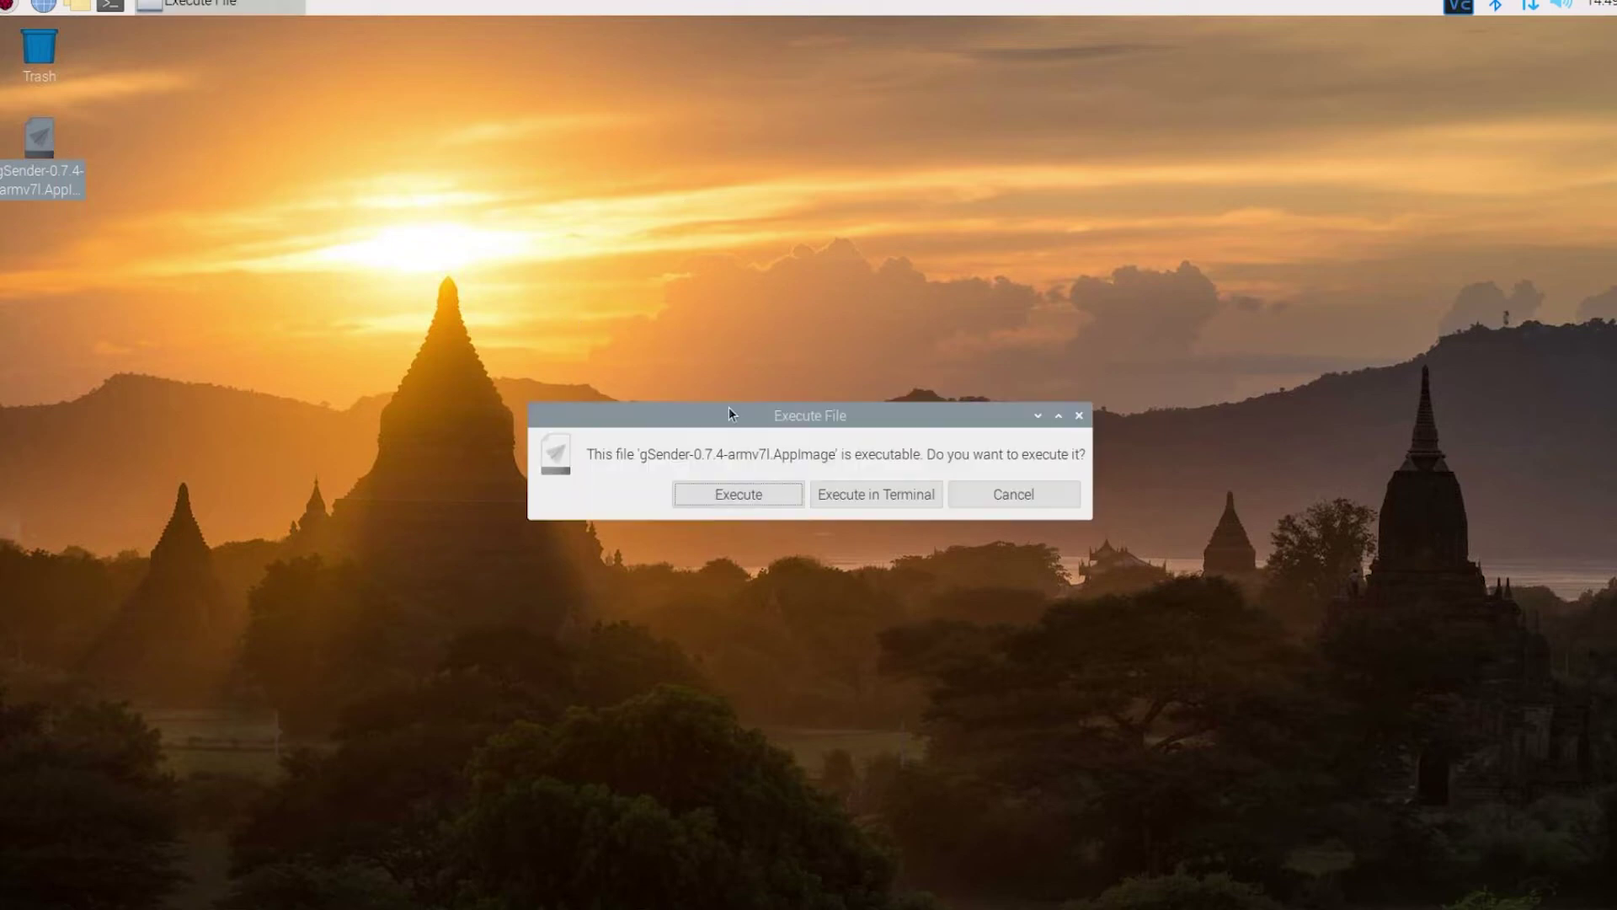
click(752, 504)
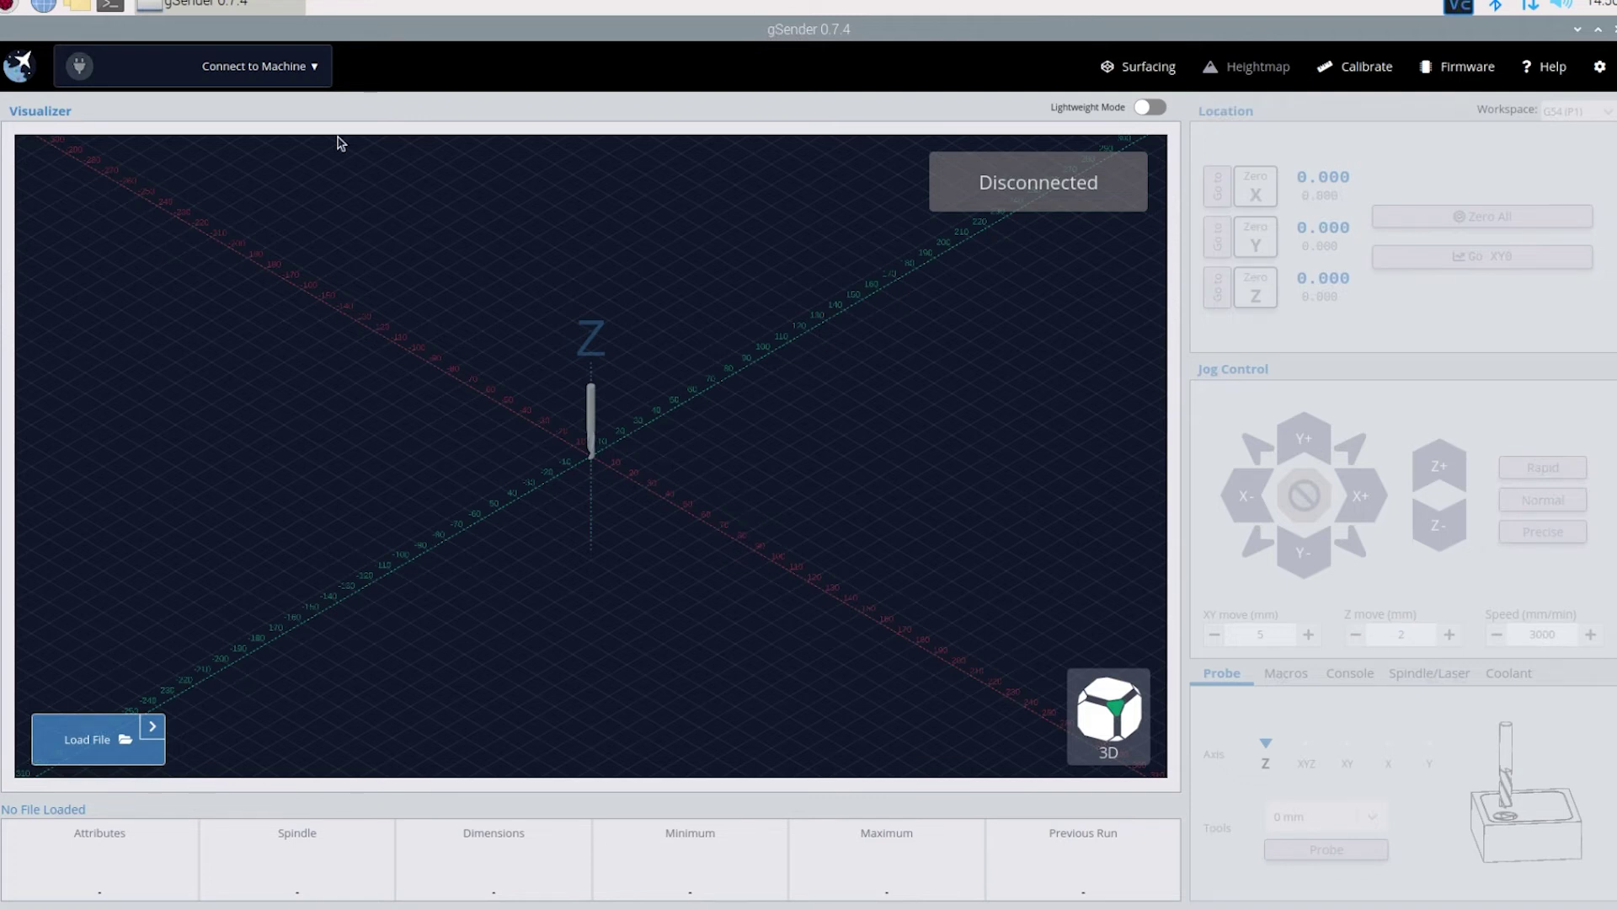
mouse_move(300, 80)
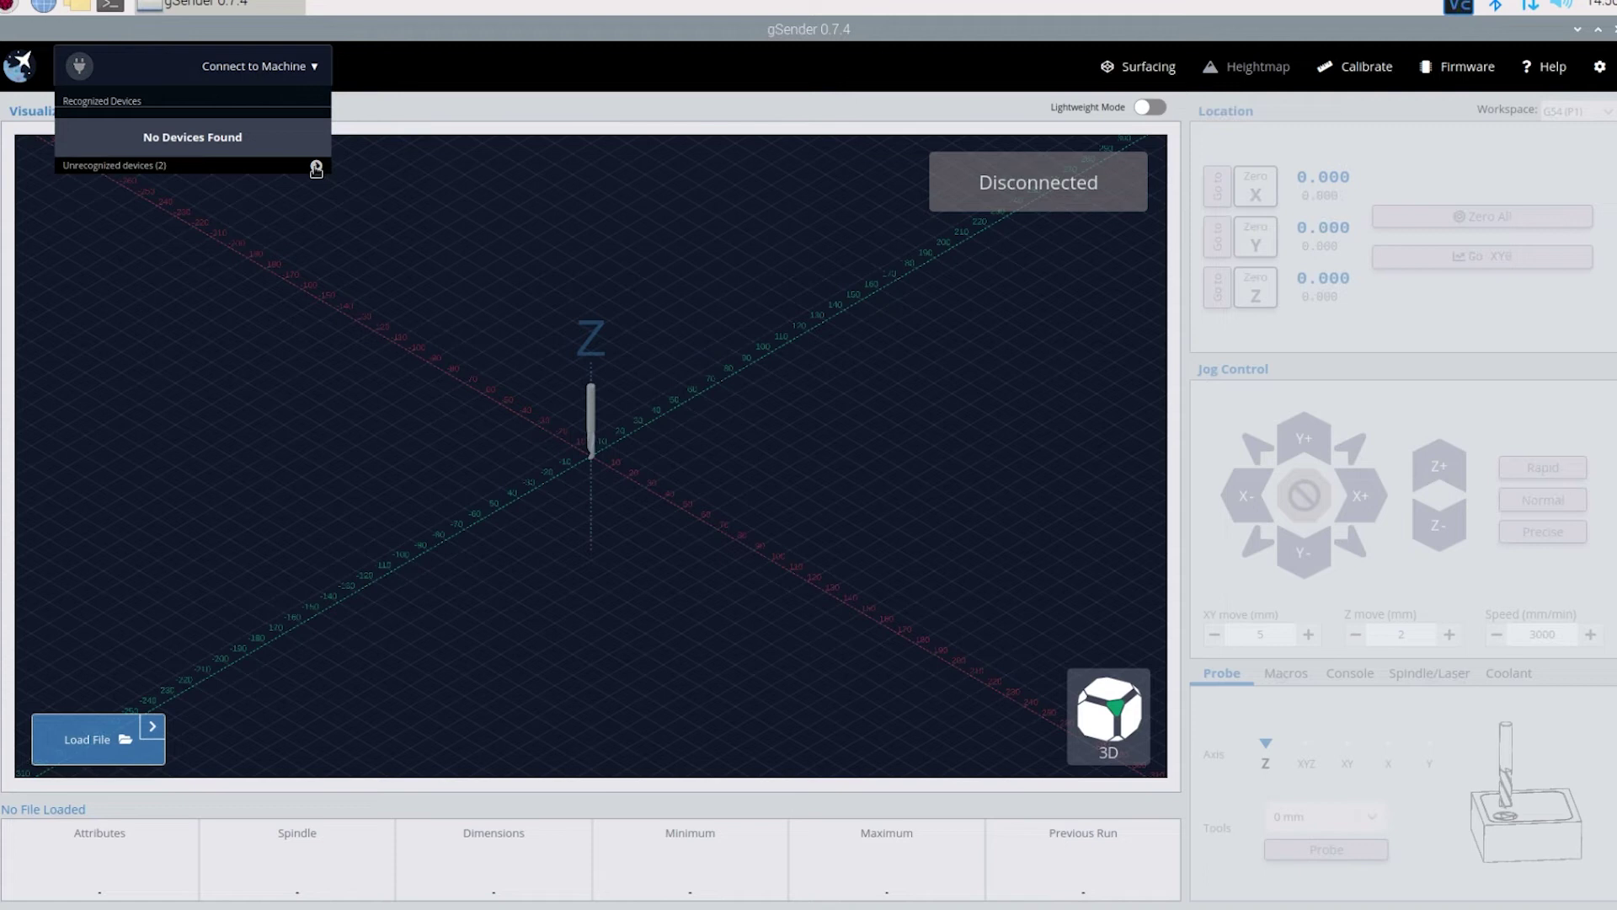
- Connect to /dev/ttyUSB0, unlock the alarmed machine, and lower the XY jog distance to 3.00
click(316, 168)
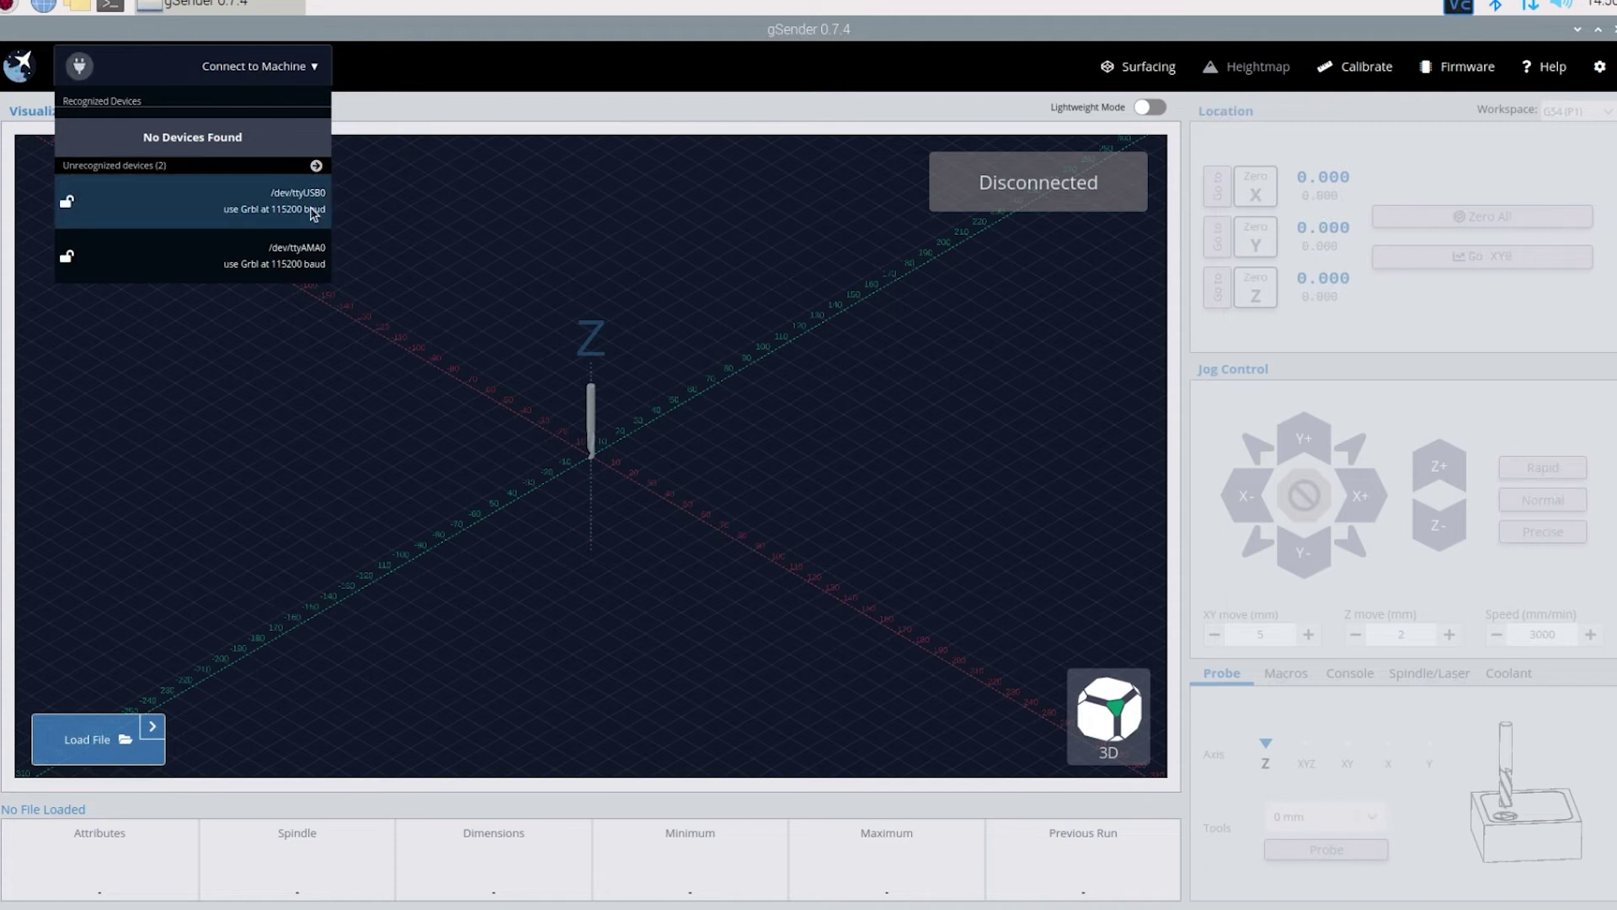
click(311, 210)
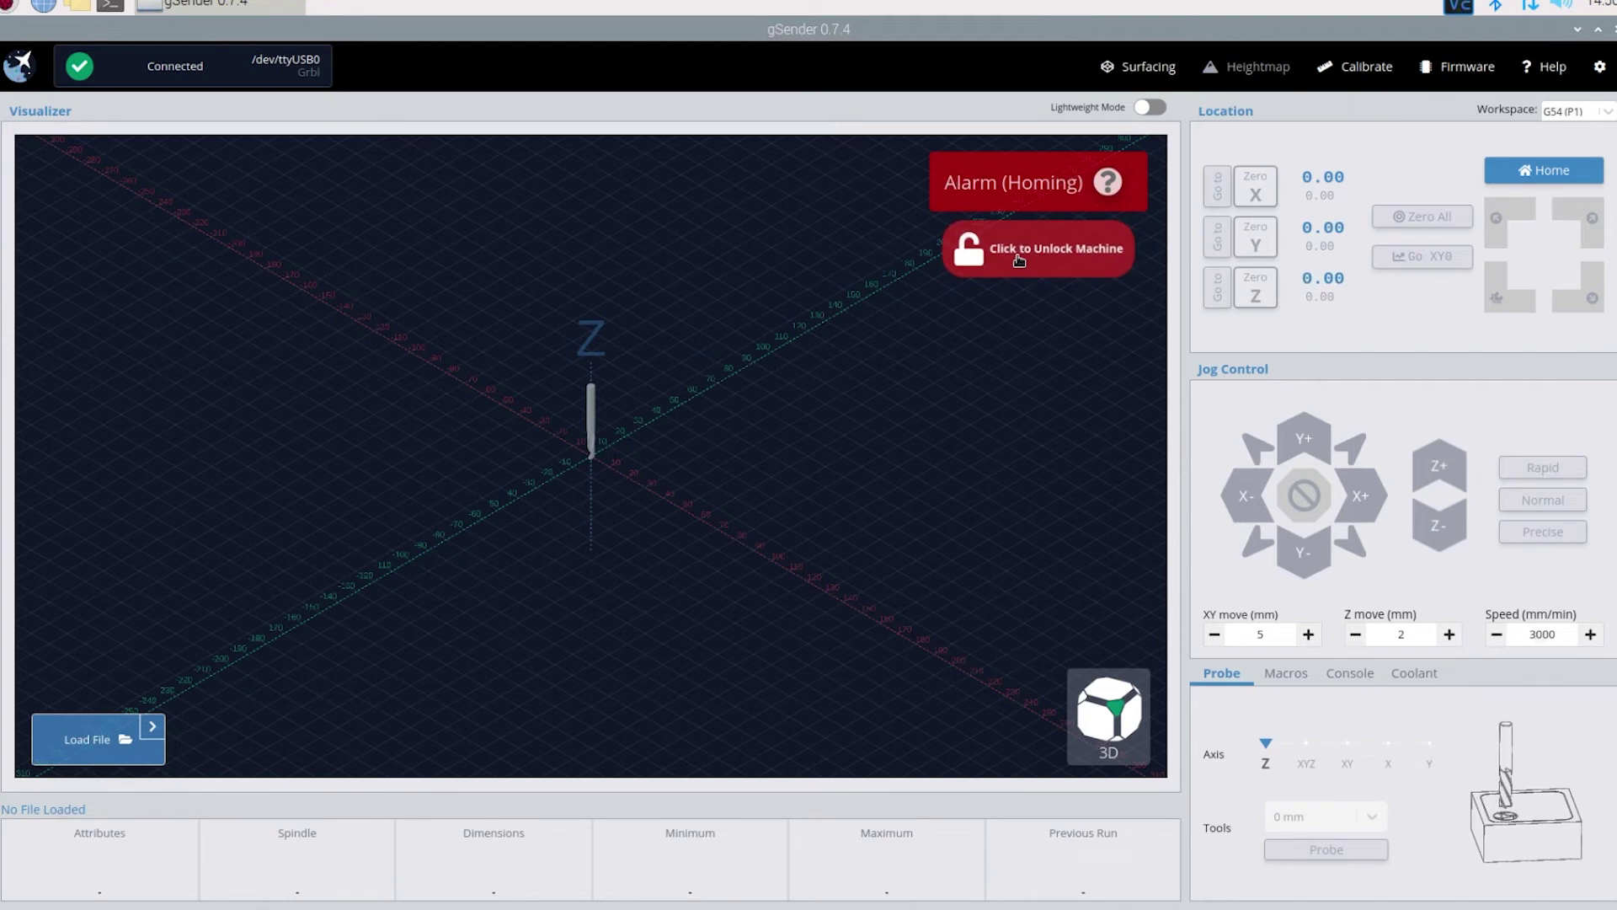
click(1020, 261)
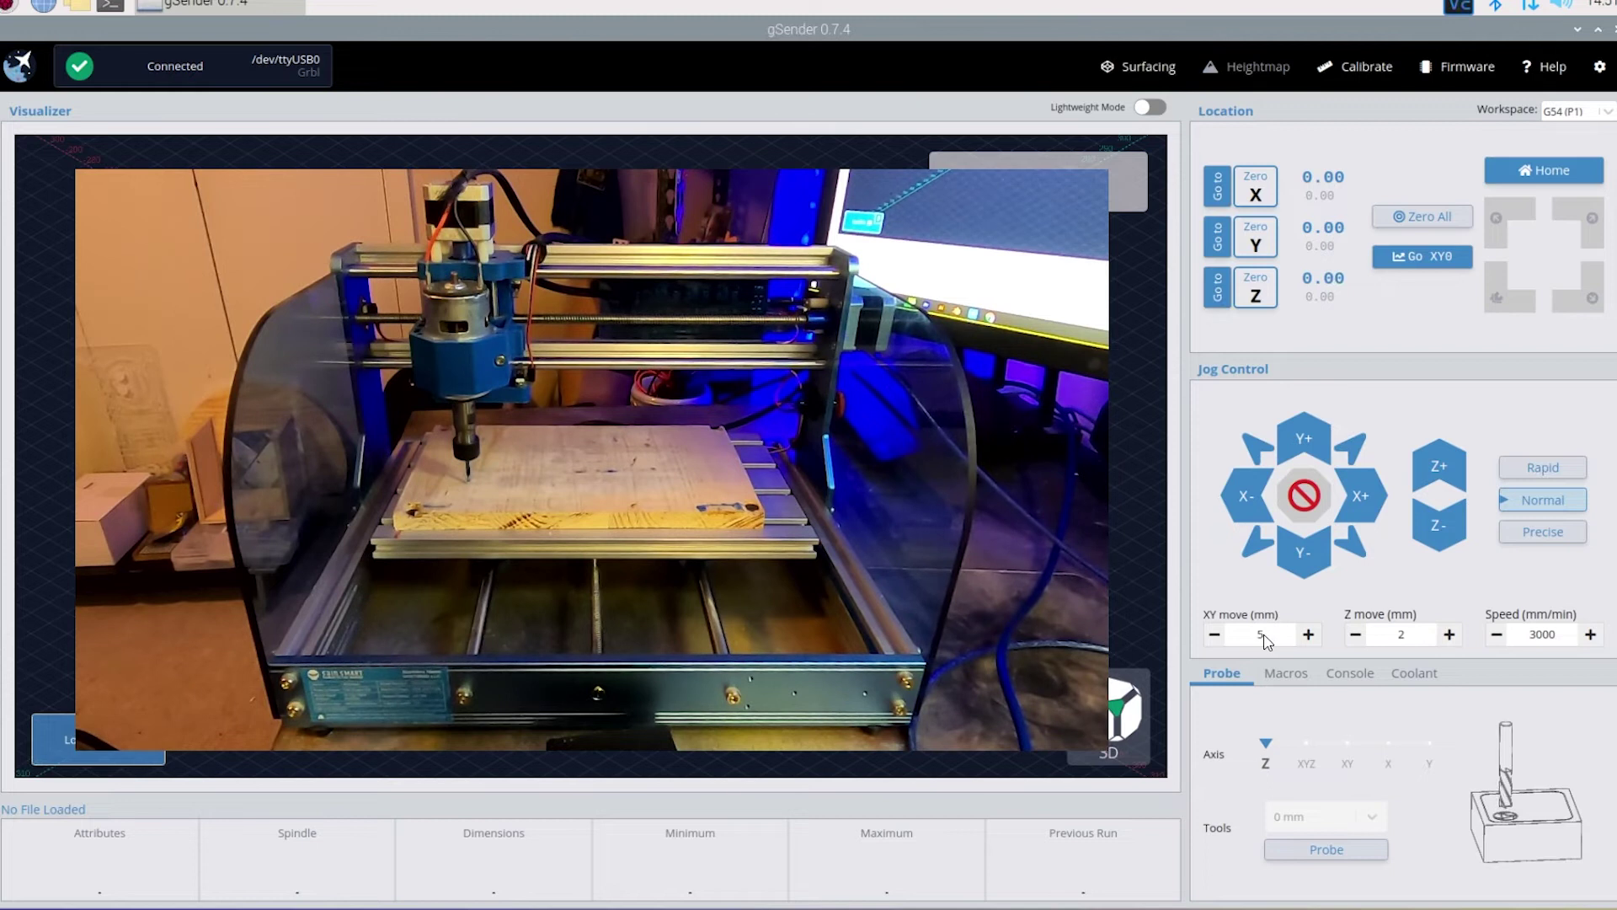
click(1216, 637)
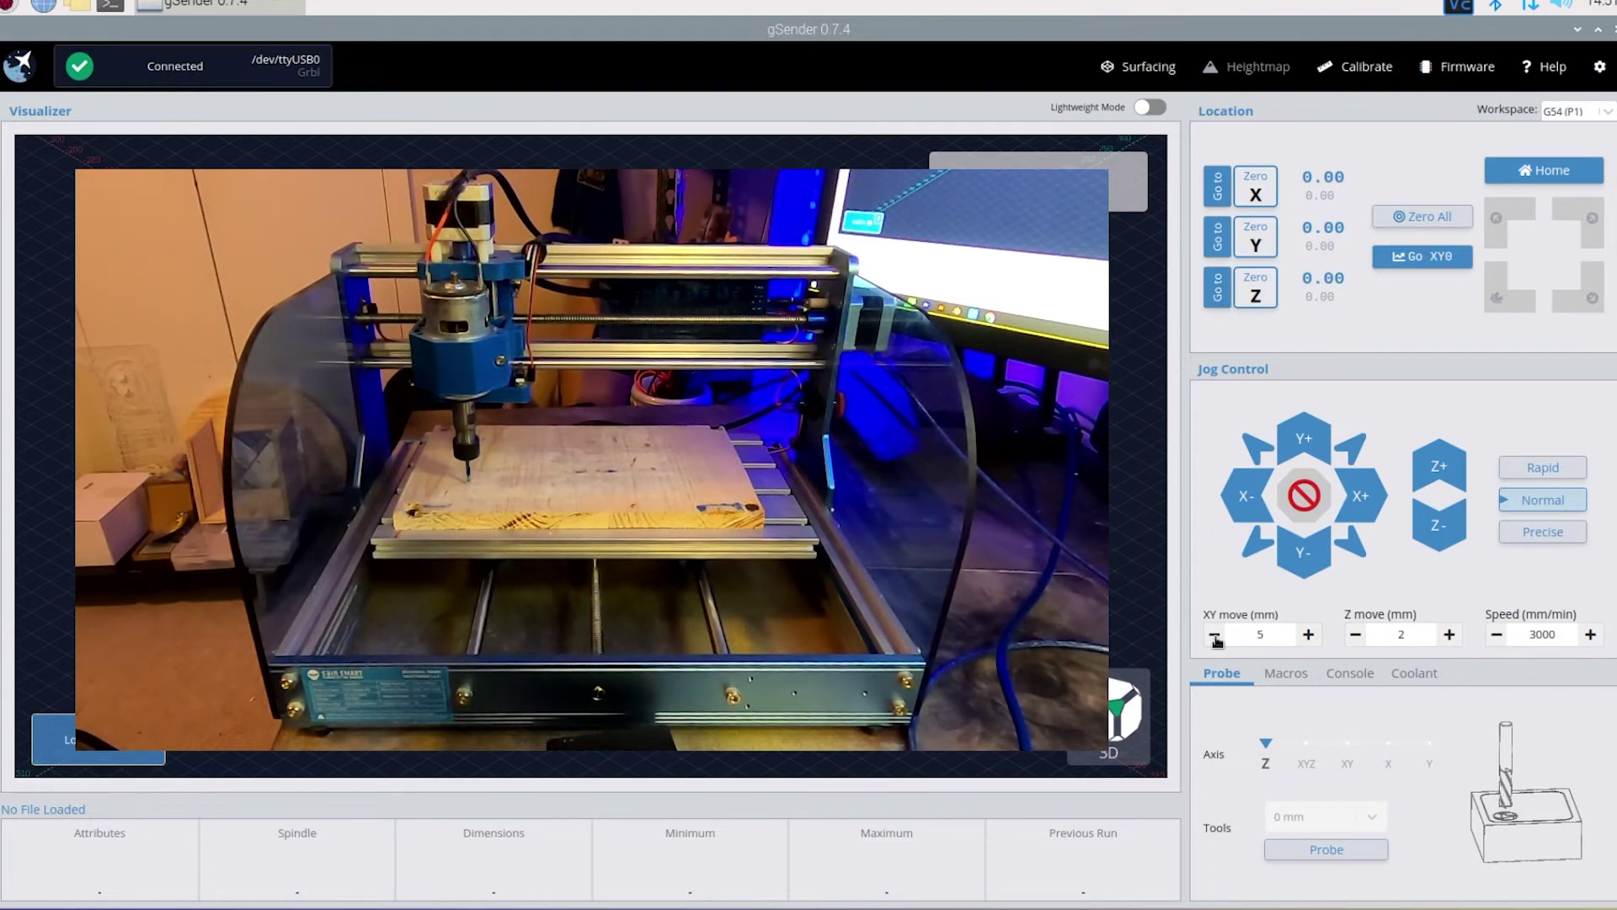
- Set the XY jog distance to 5 mm and Z to 4 mm, then raise Z 4 mm
click(1314, 642)
click(1448, 637)
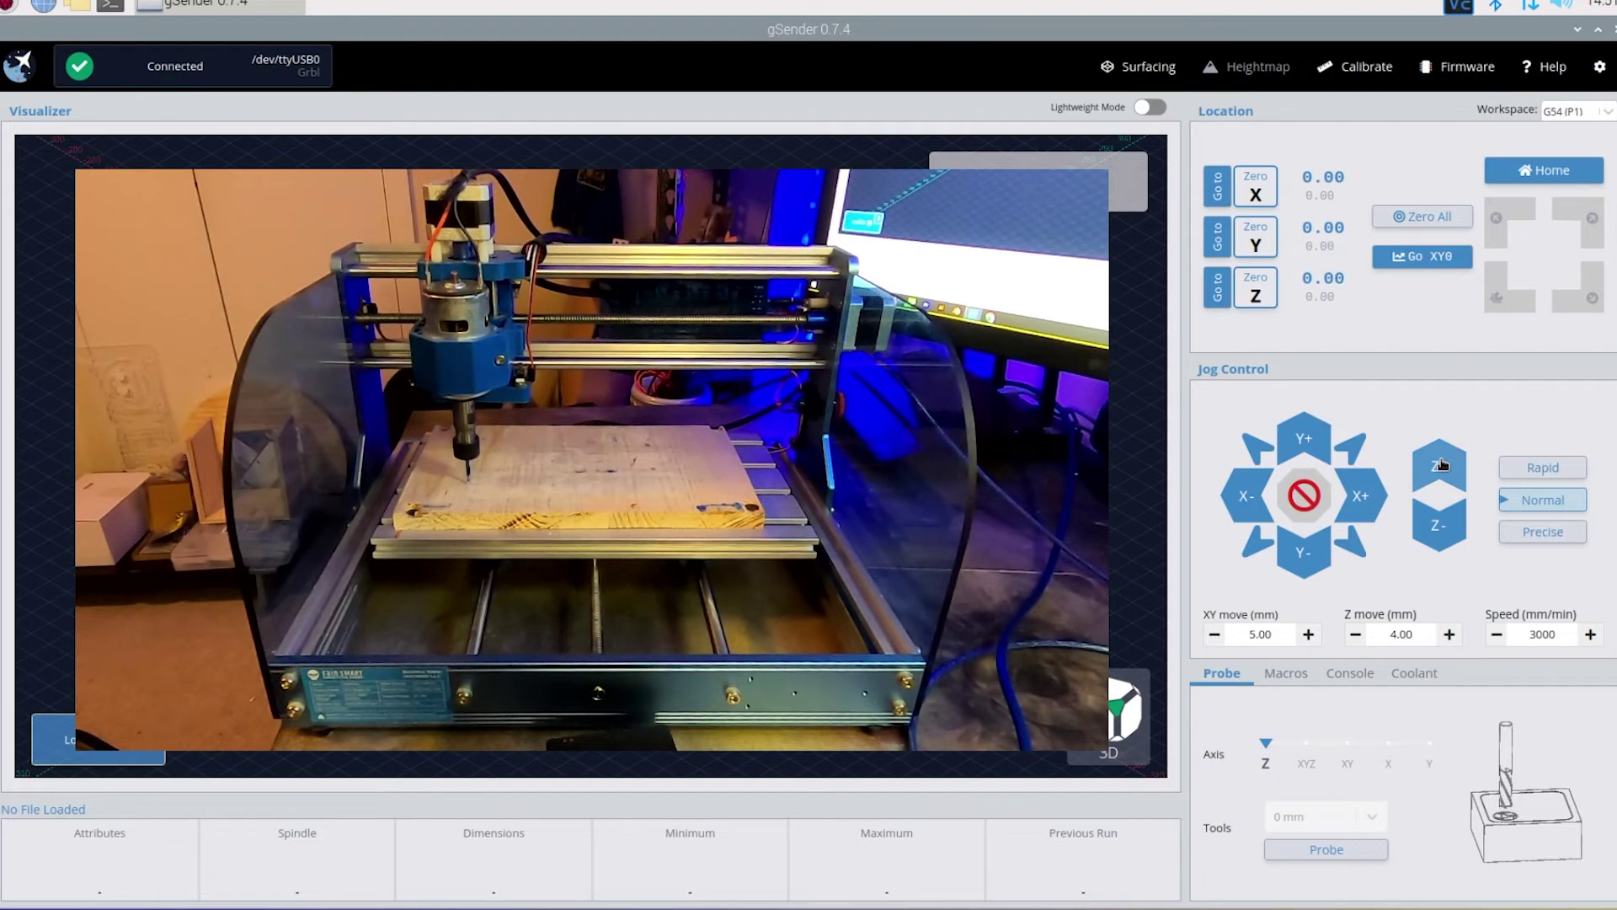
click(1440, 464)
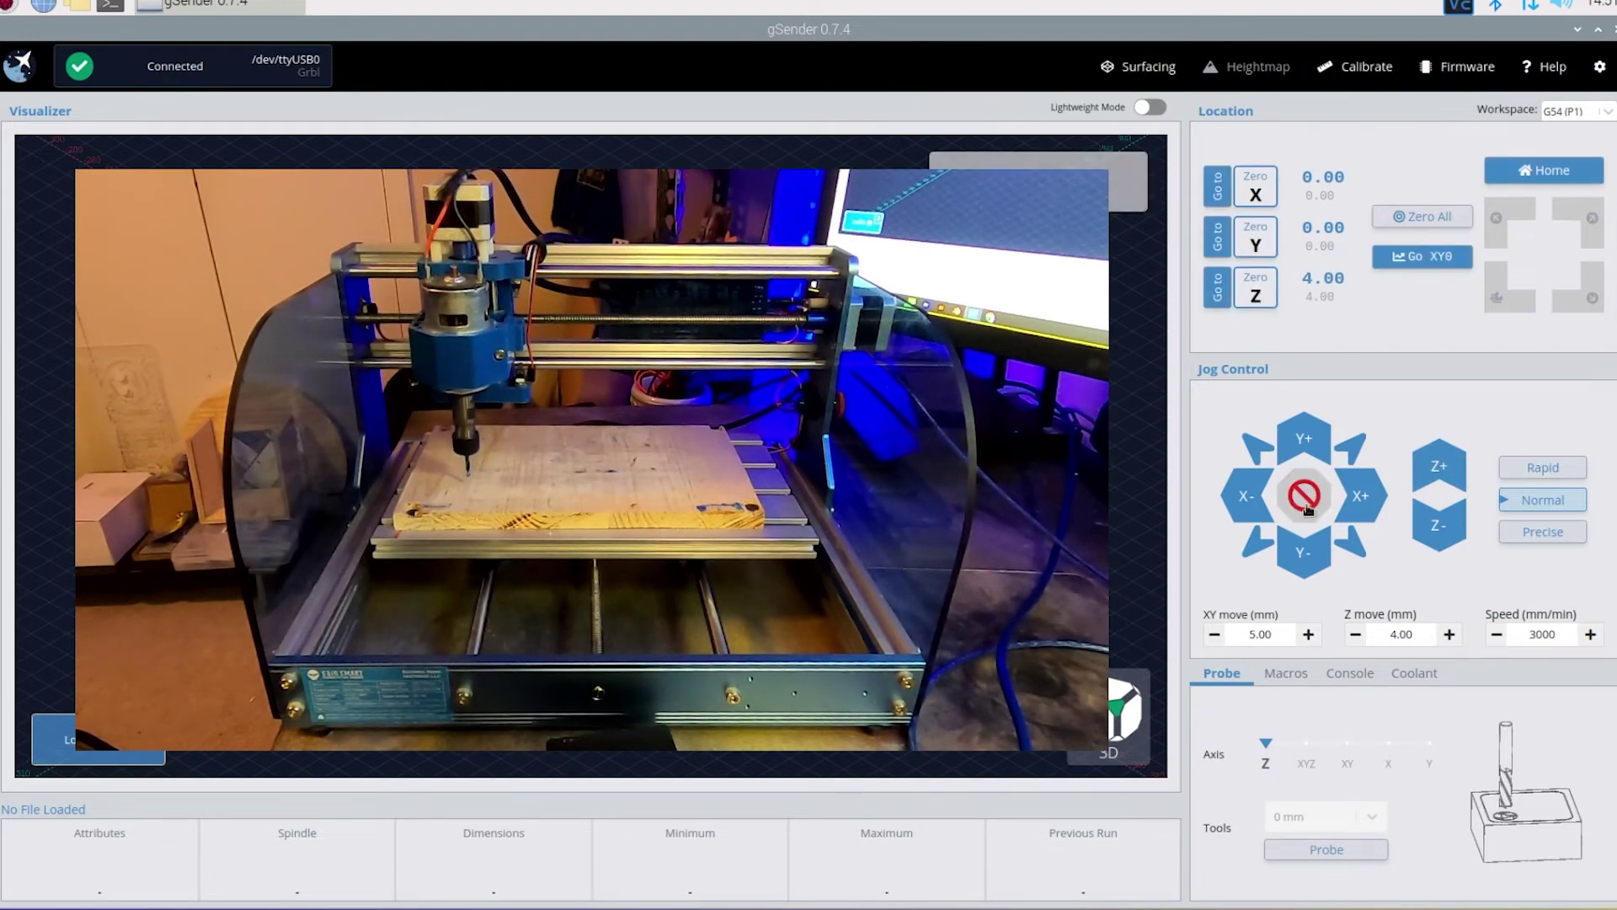
- Jog the spindle to X 15, then 10 mm out in Y and back to Y 0
click(1358, 505)
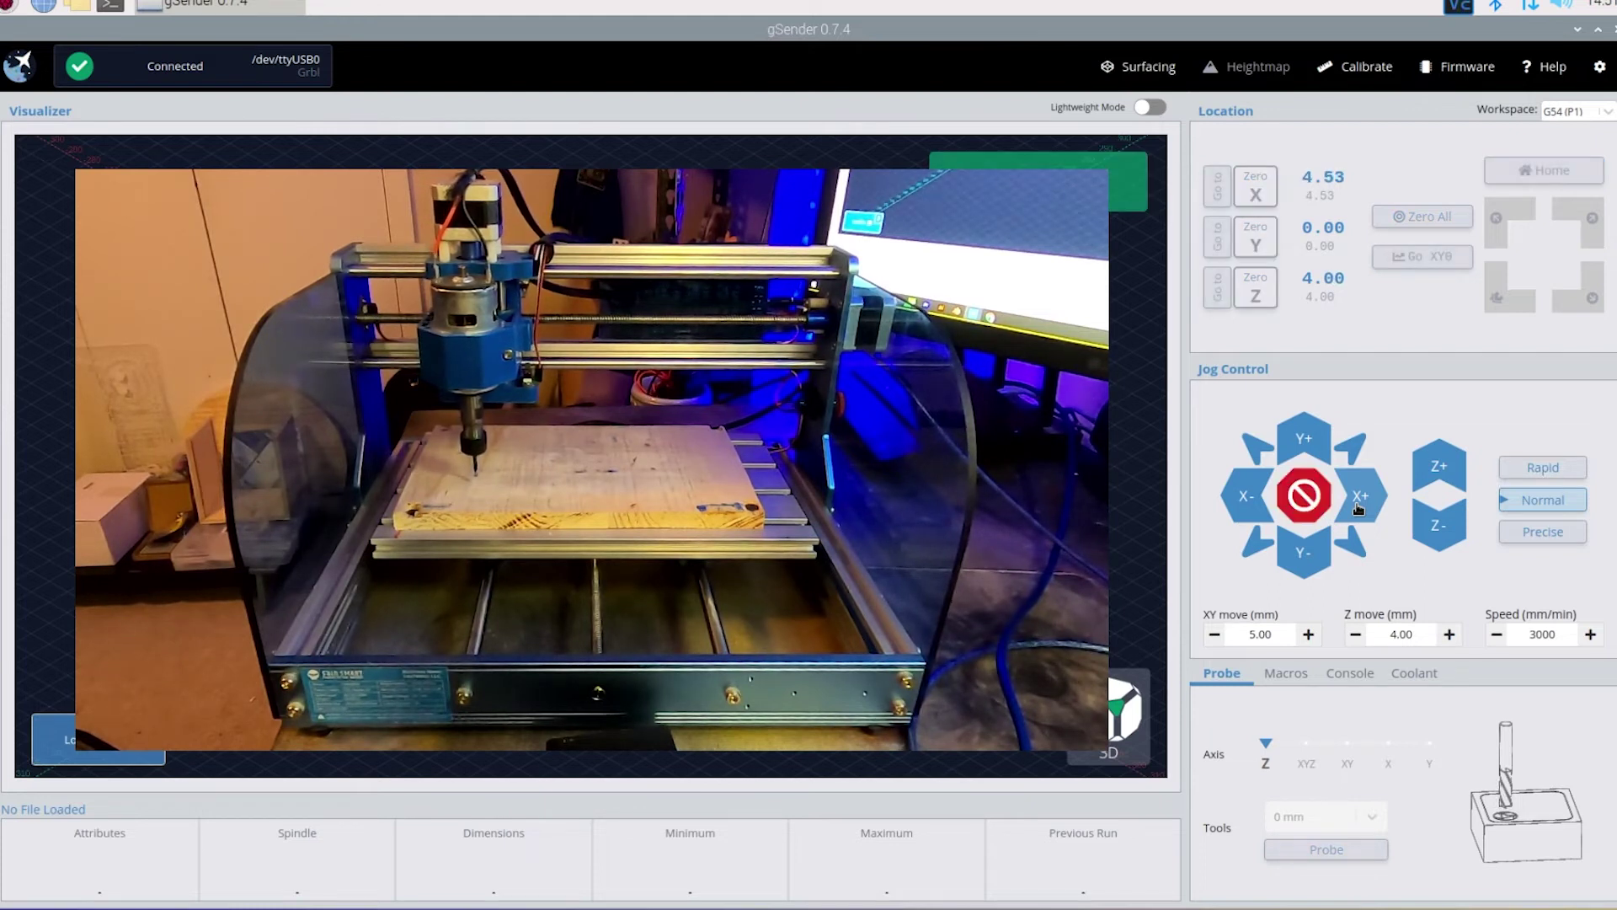
click(1358, 505)
click(1358, 505)
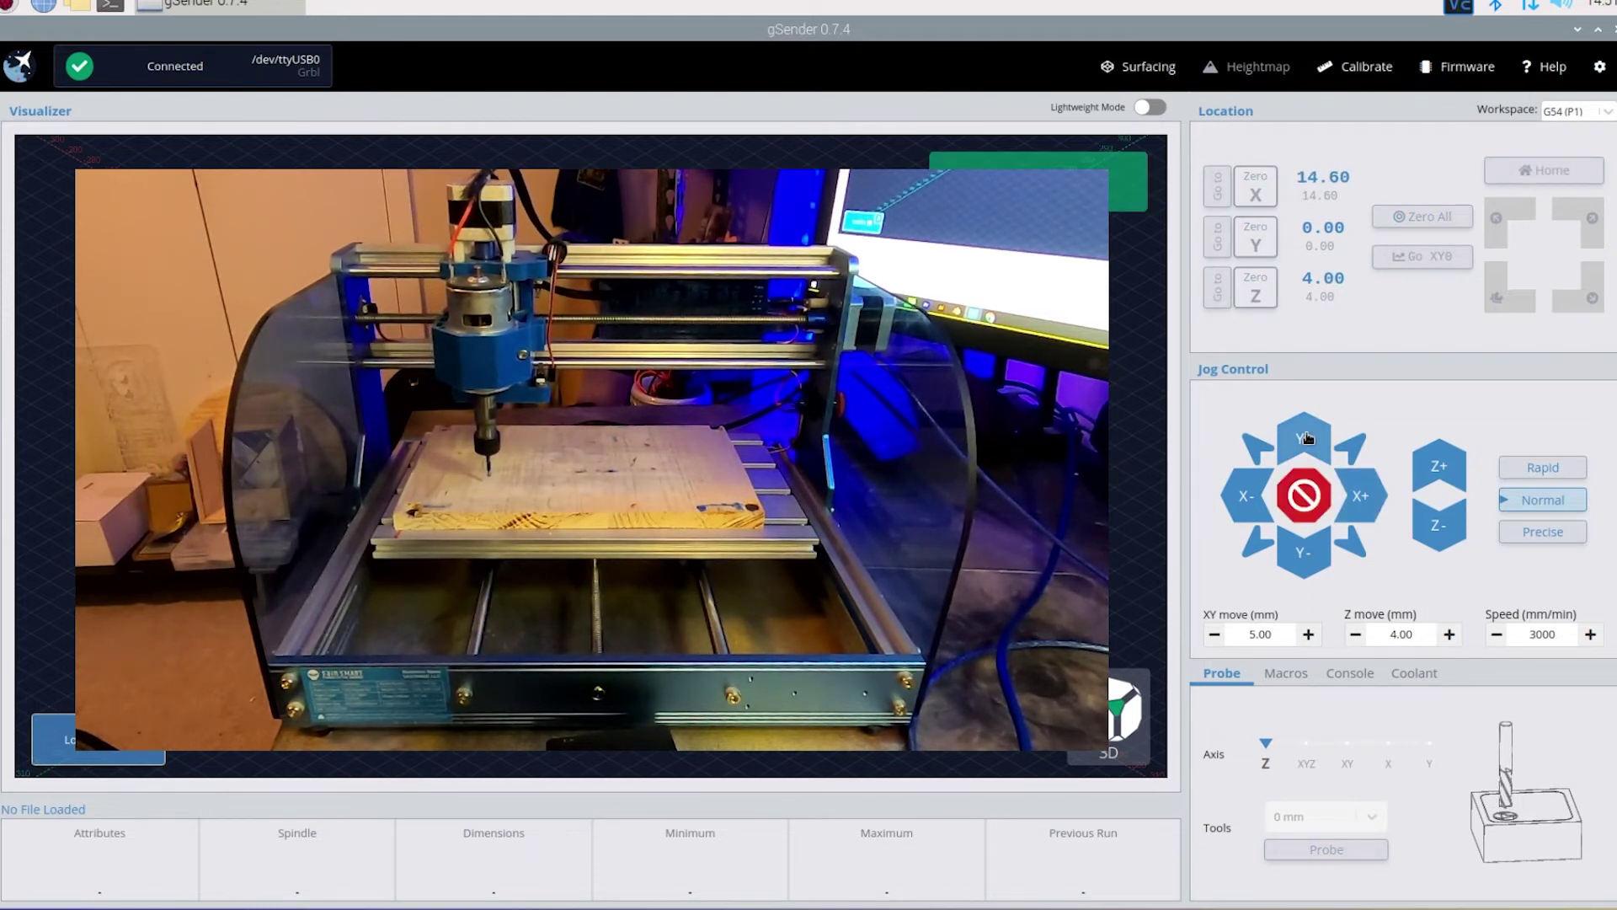
click(1307, 438)
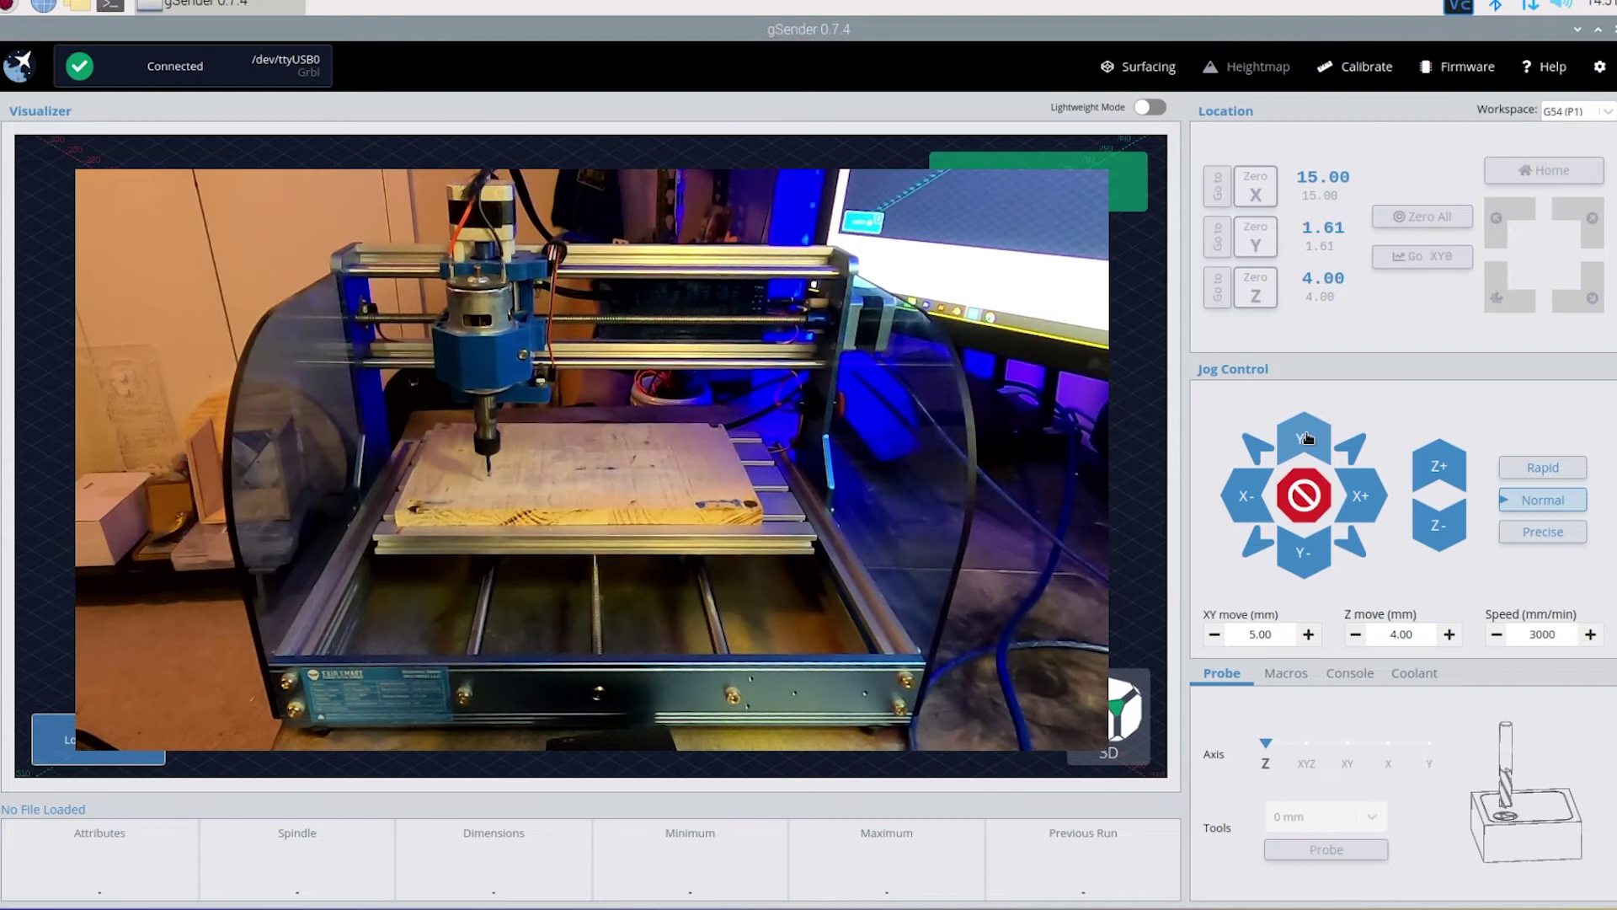
click(1307, 438)
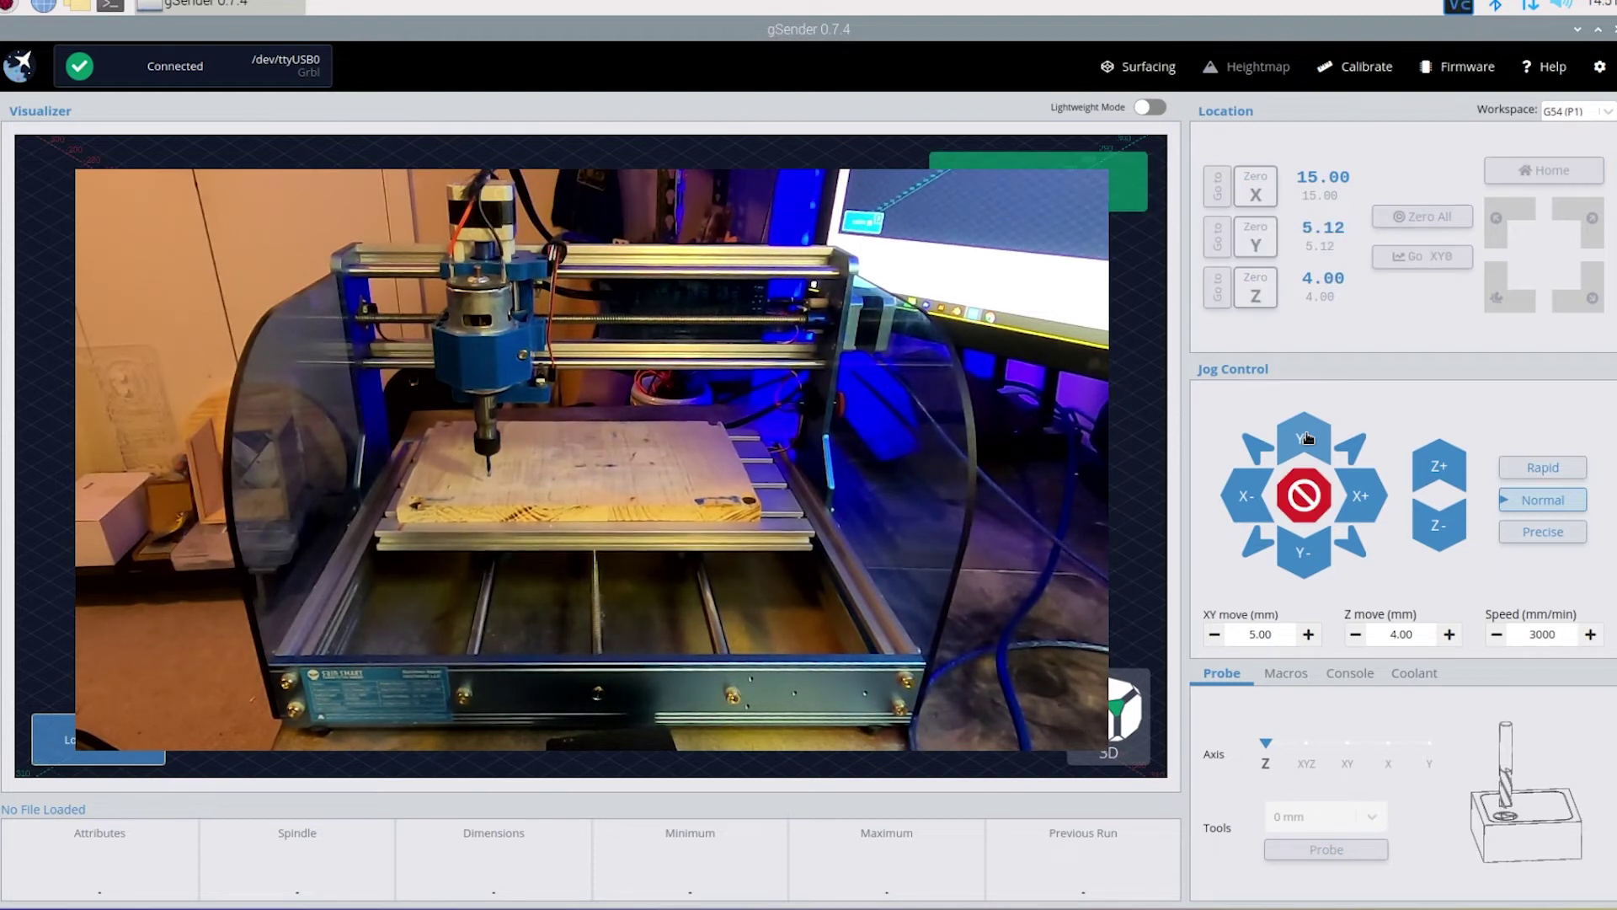
click(1311, 566)
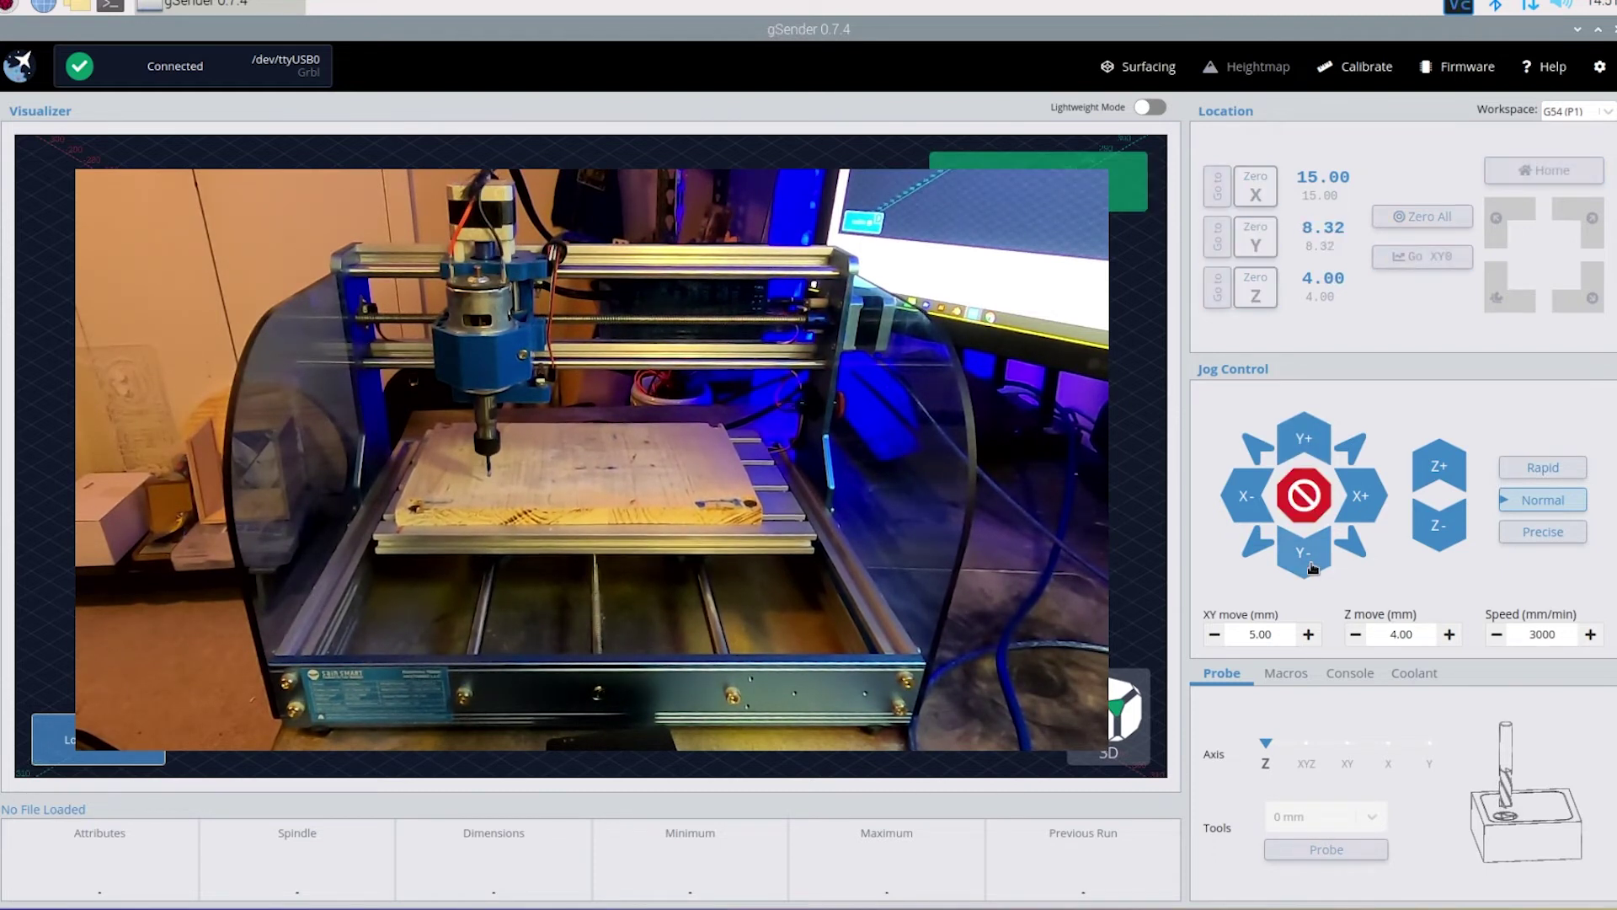
click(1311, 566)
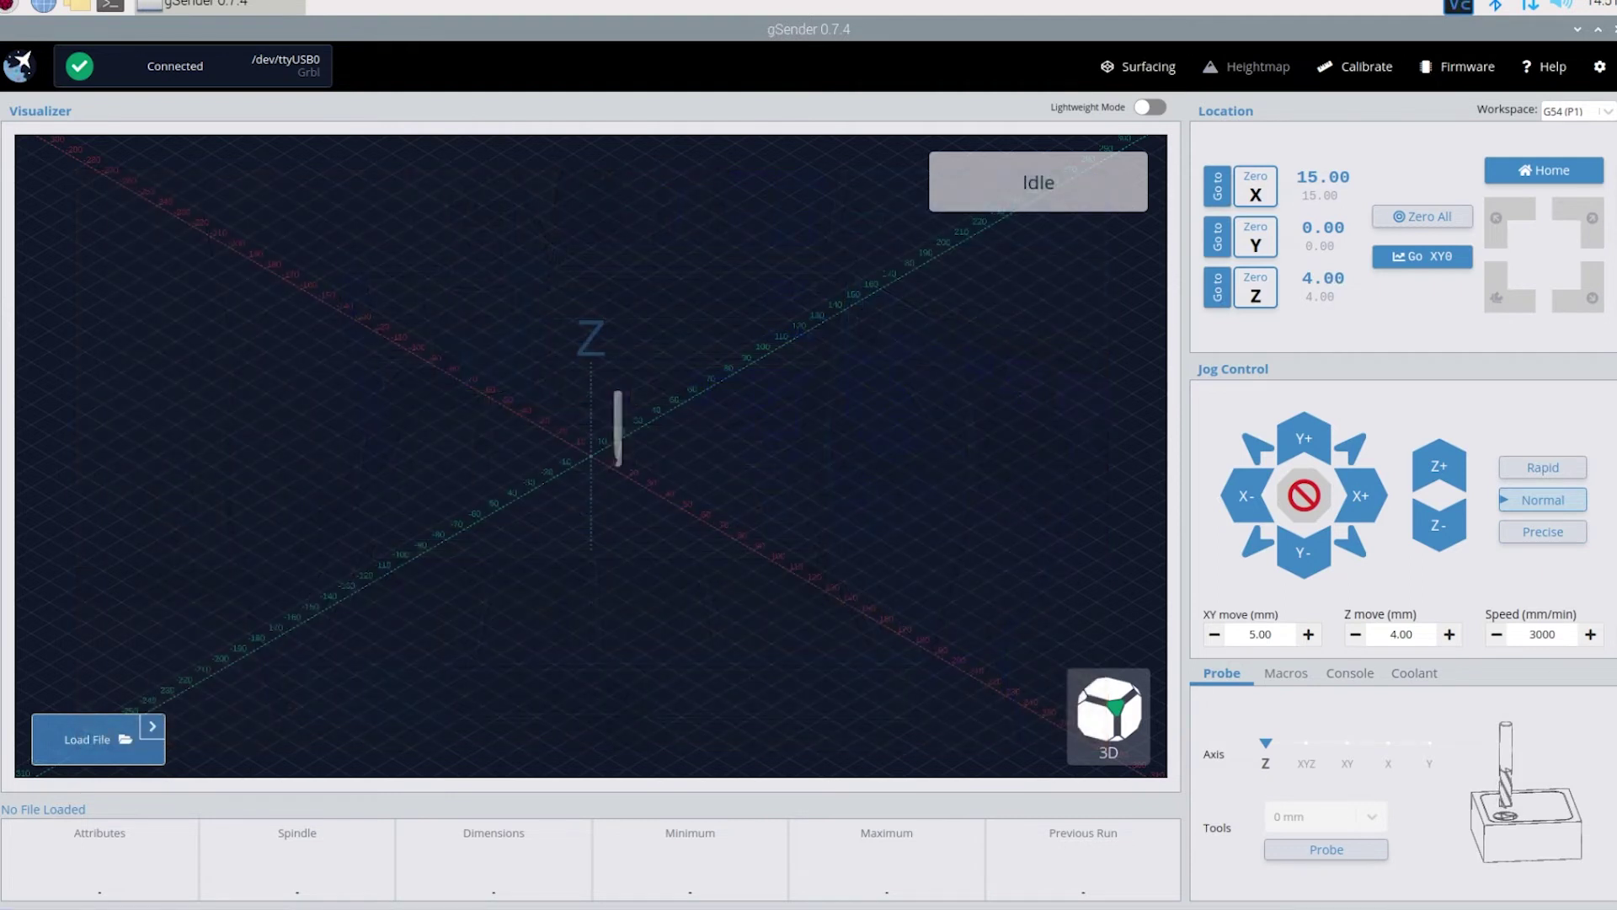
- Look through the Console, Probe, Macros and Coolant panels, ending on the console's jog-command log
click(1343, 680)
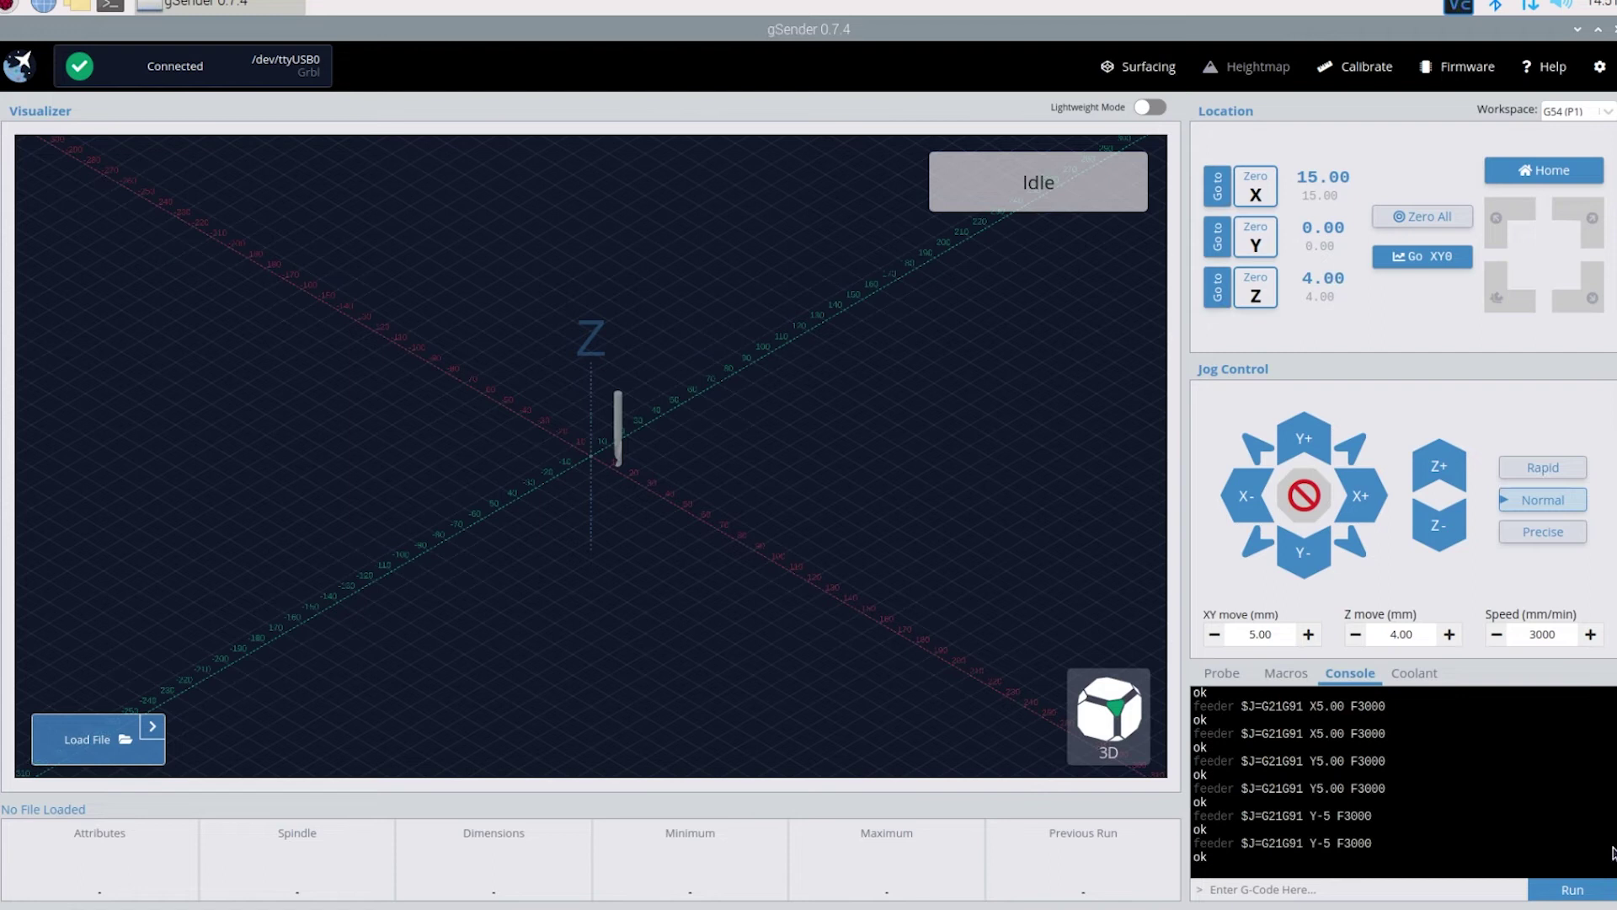
mouse_move(1610, 855)
mouse_move(1610, 851)
mouse_down()
mouse_move(1608, 699)
mouse_move(1610, 855)
mouse_up()
click(1223, 672)
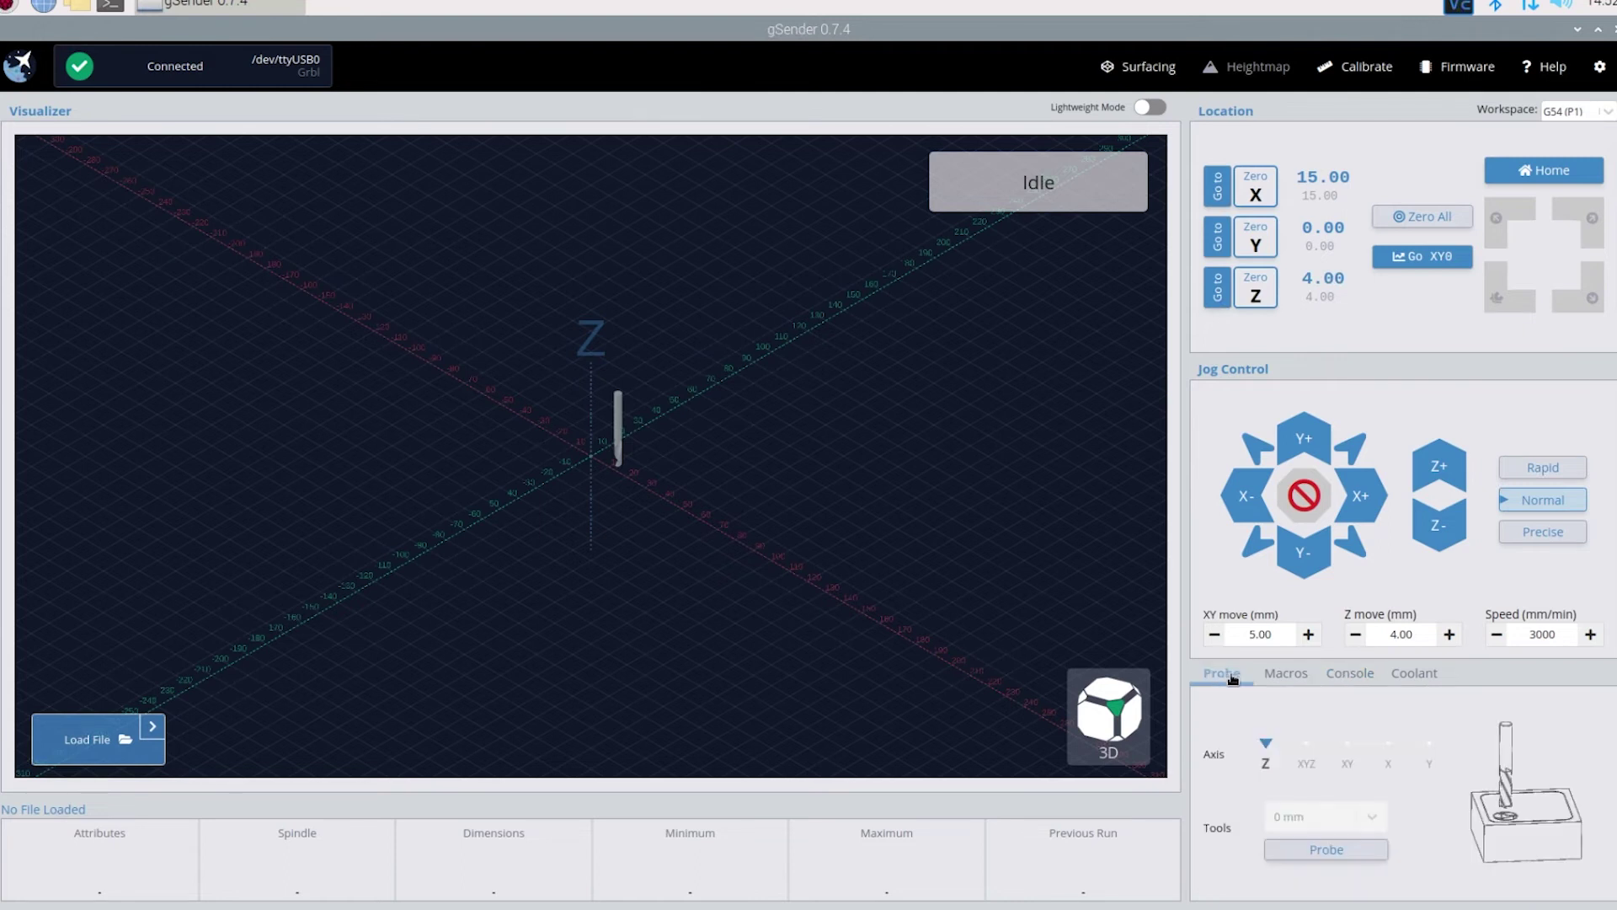
click(1288, 674)
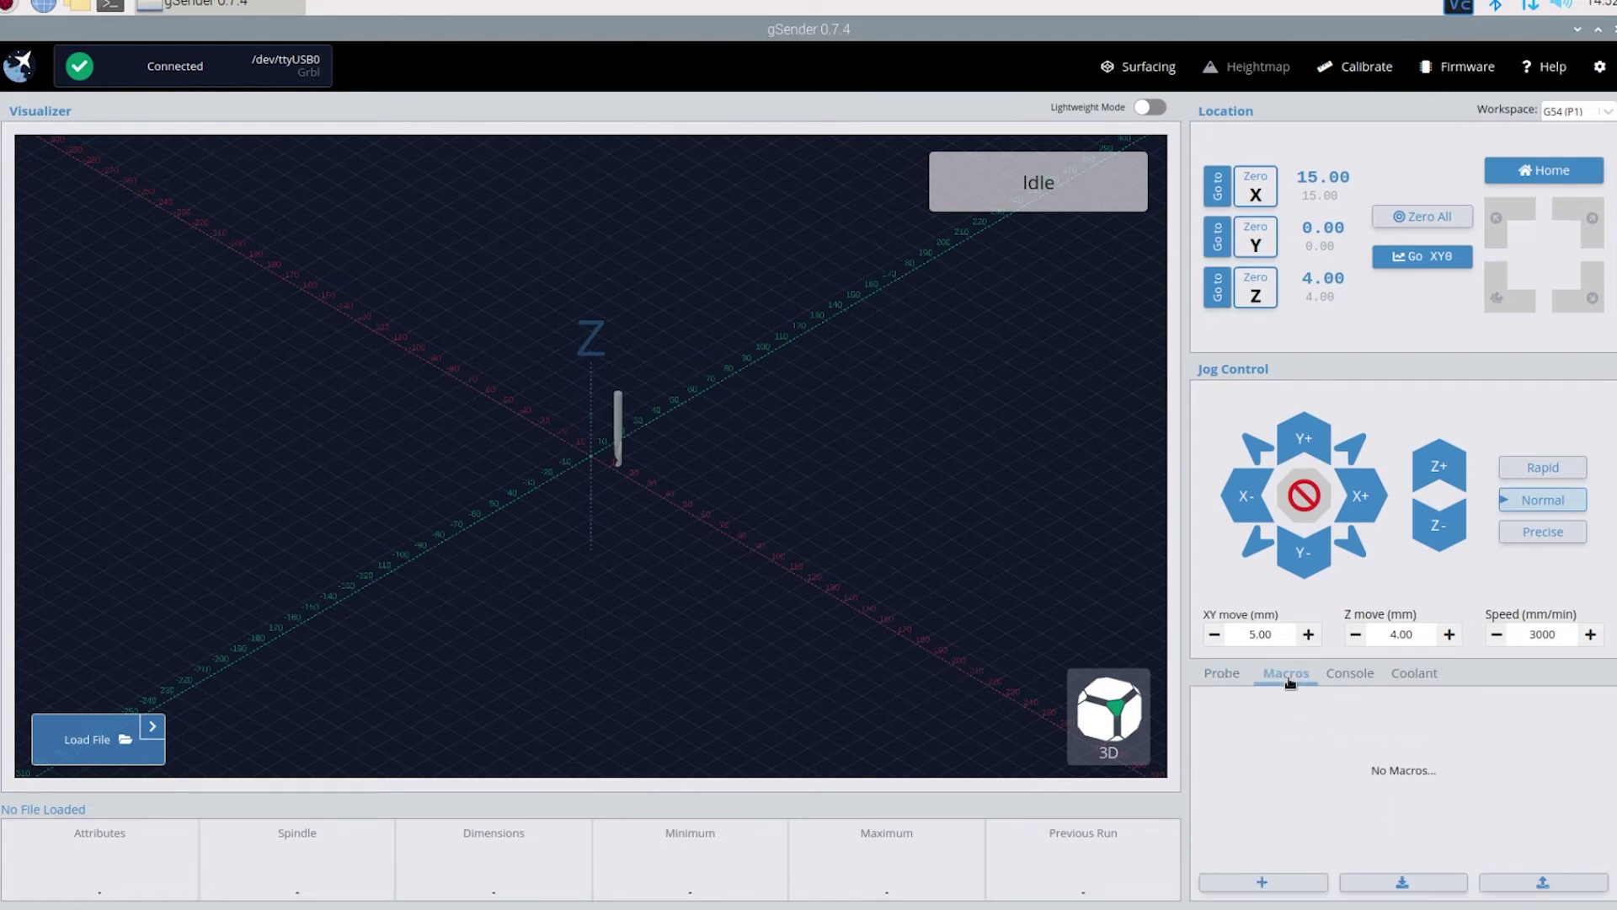
click(1411, 679)
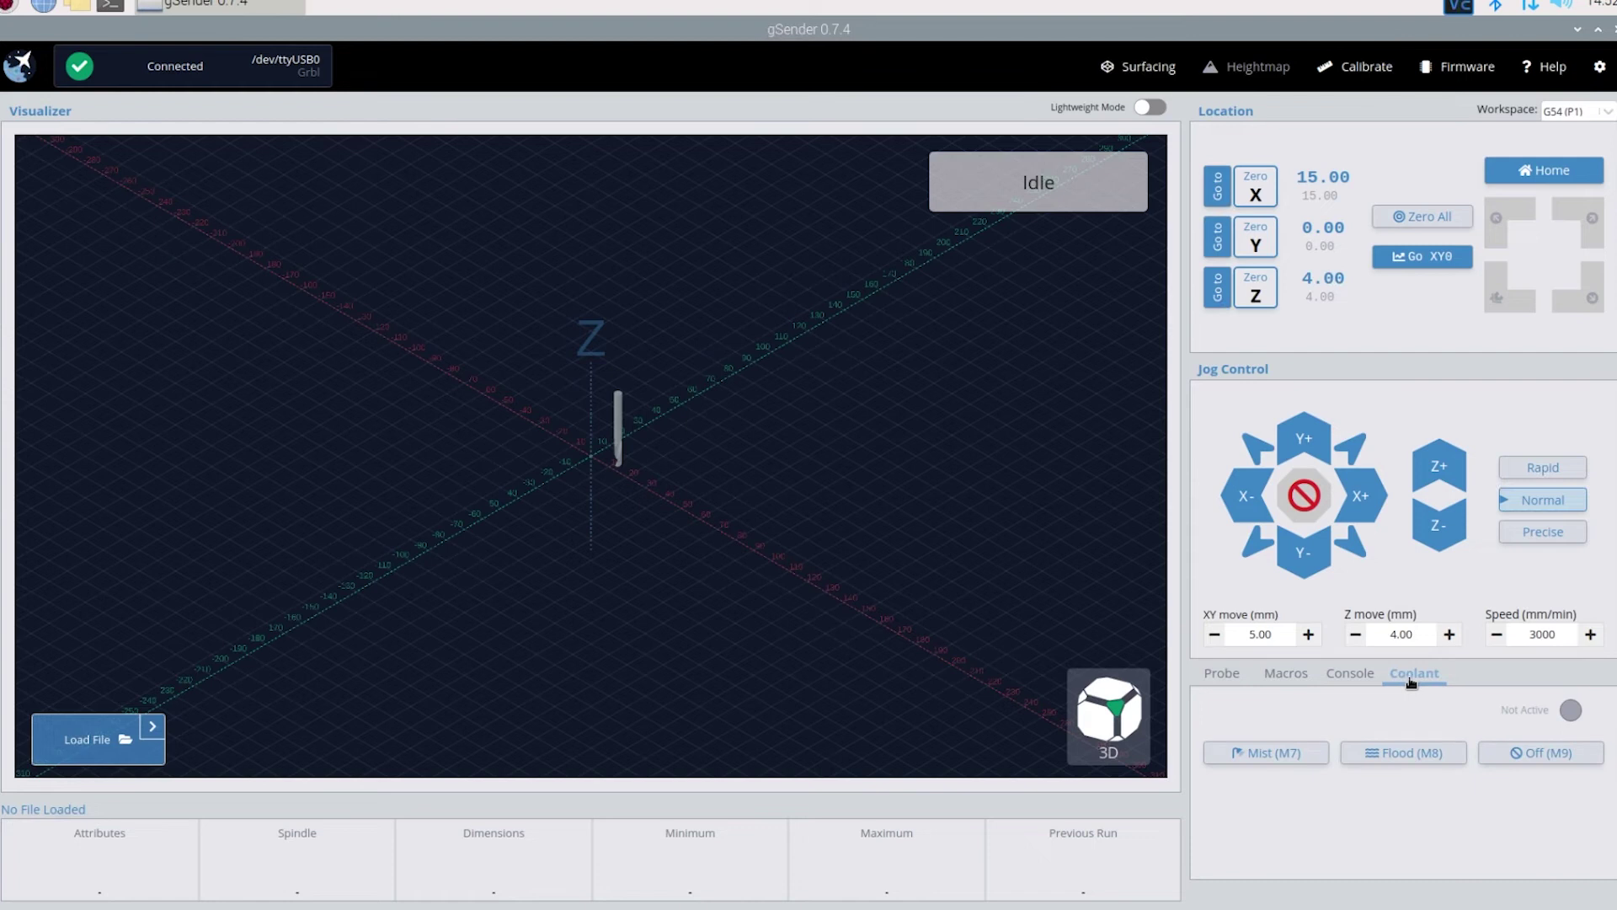
click(1334, 684)
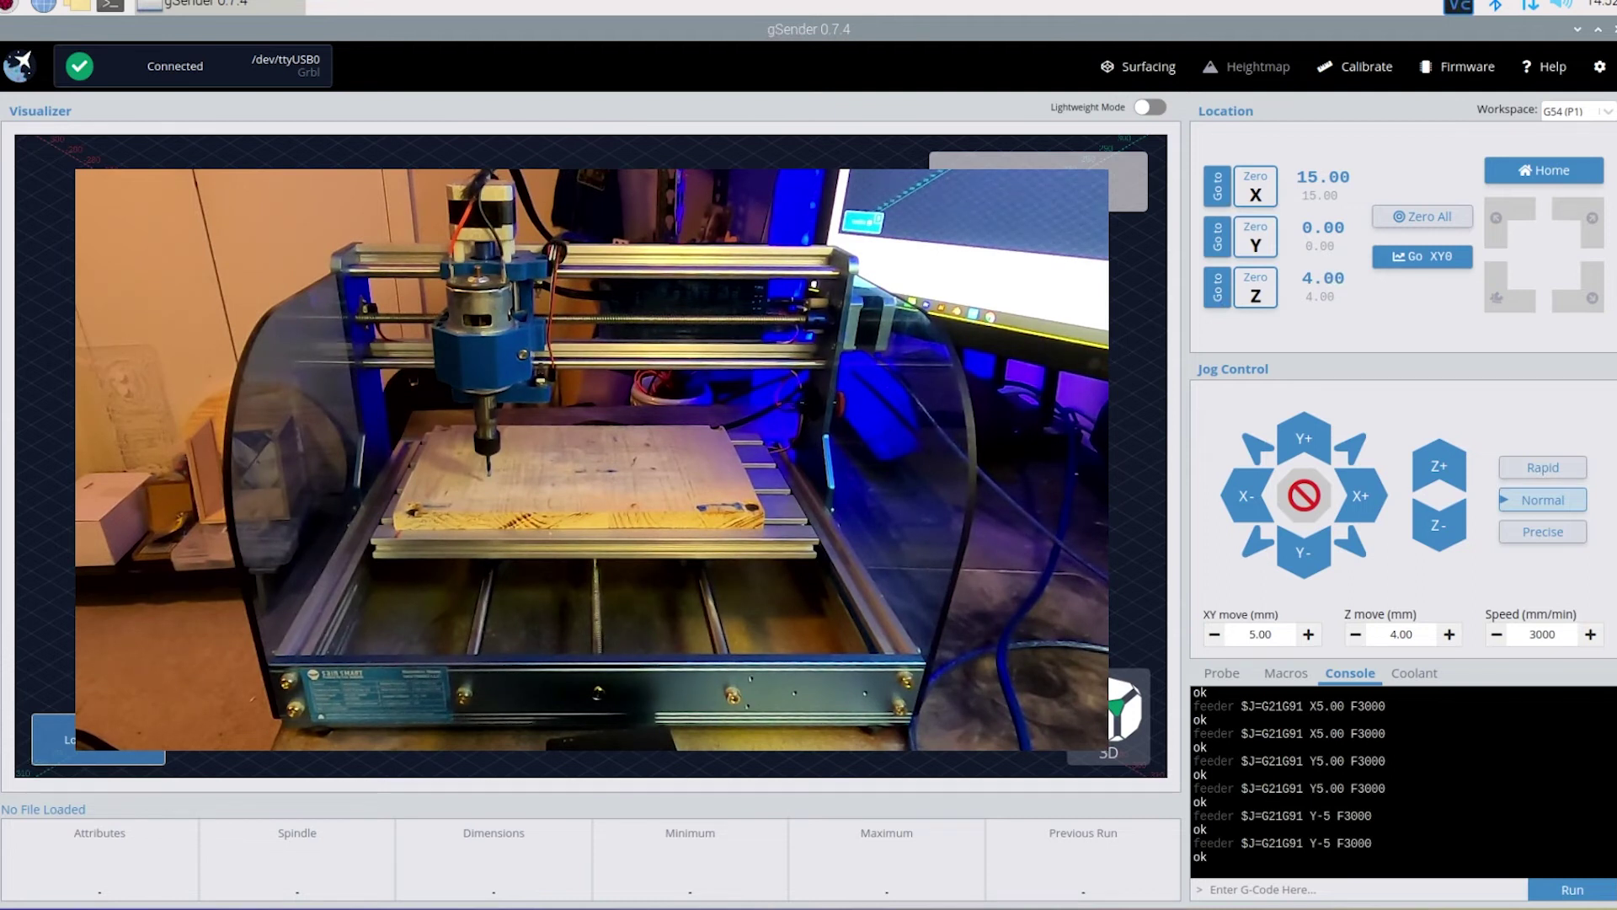
- Jog the spindle back in negative X in four 5 mm steps
click(1247, 498)
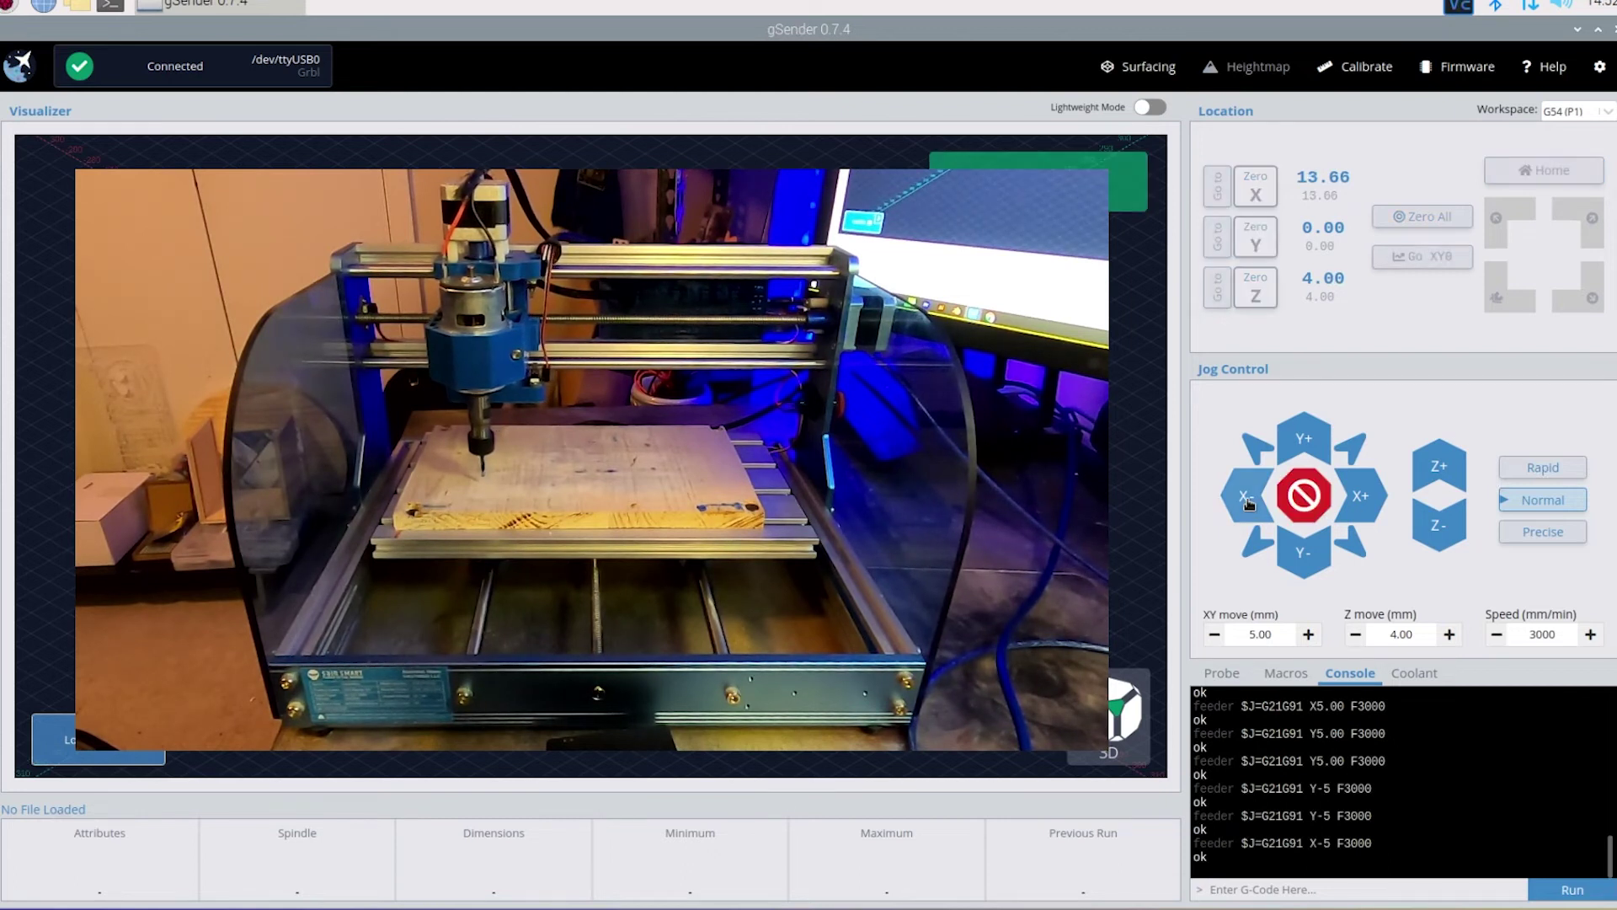
click(1252, 505)
click(1259, 507)
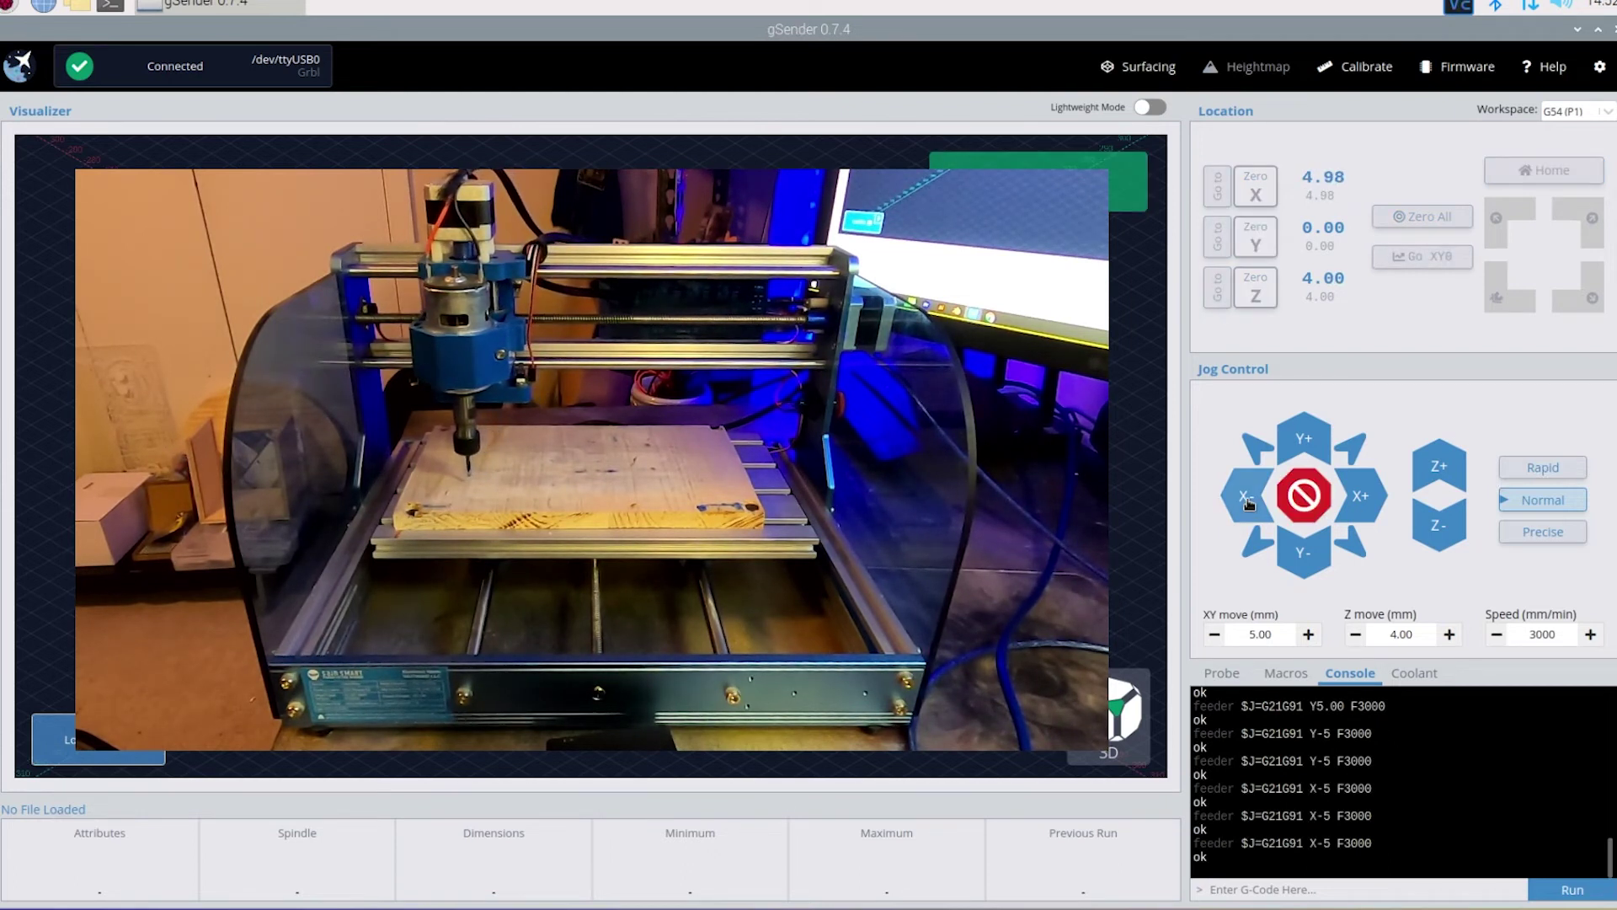
click(1272, 510)
- Adjust Y, lower the spindle 4 mm onto the board corner, and Zero All axes
click(1301, 558)
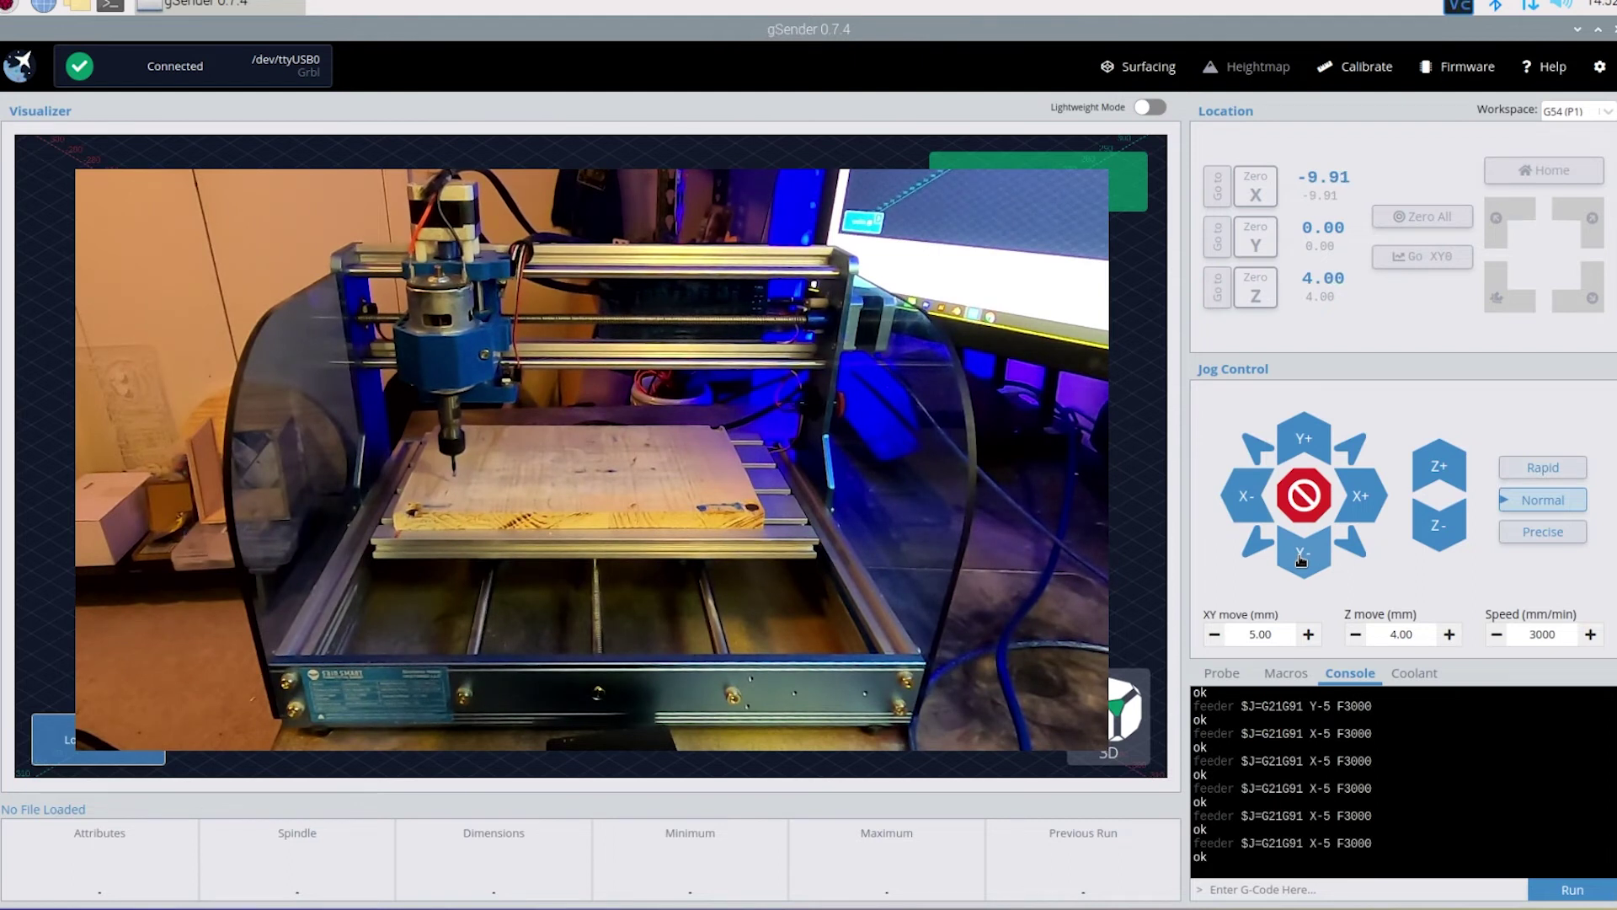
click(1302, 559)
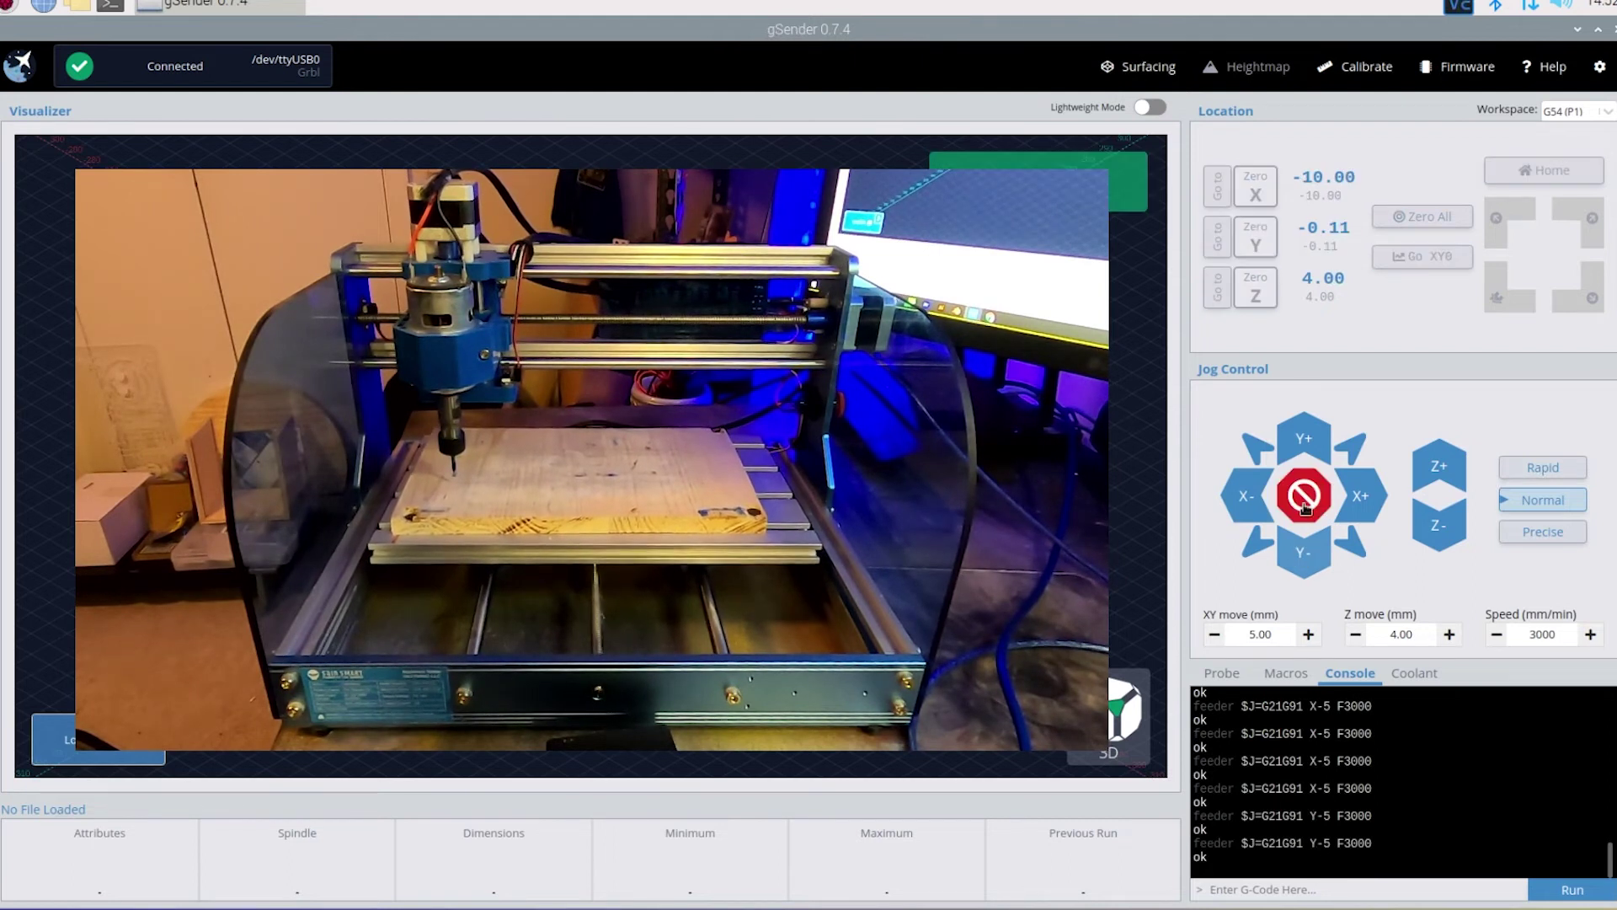
click(1306, 437)
click(1305, 437)
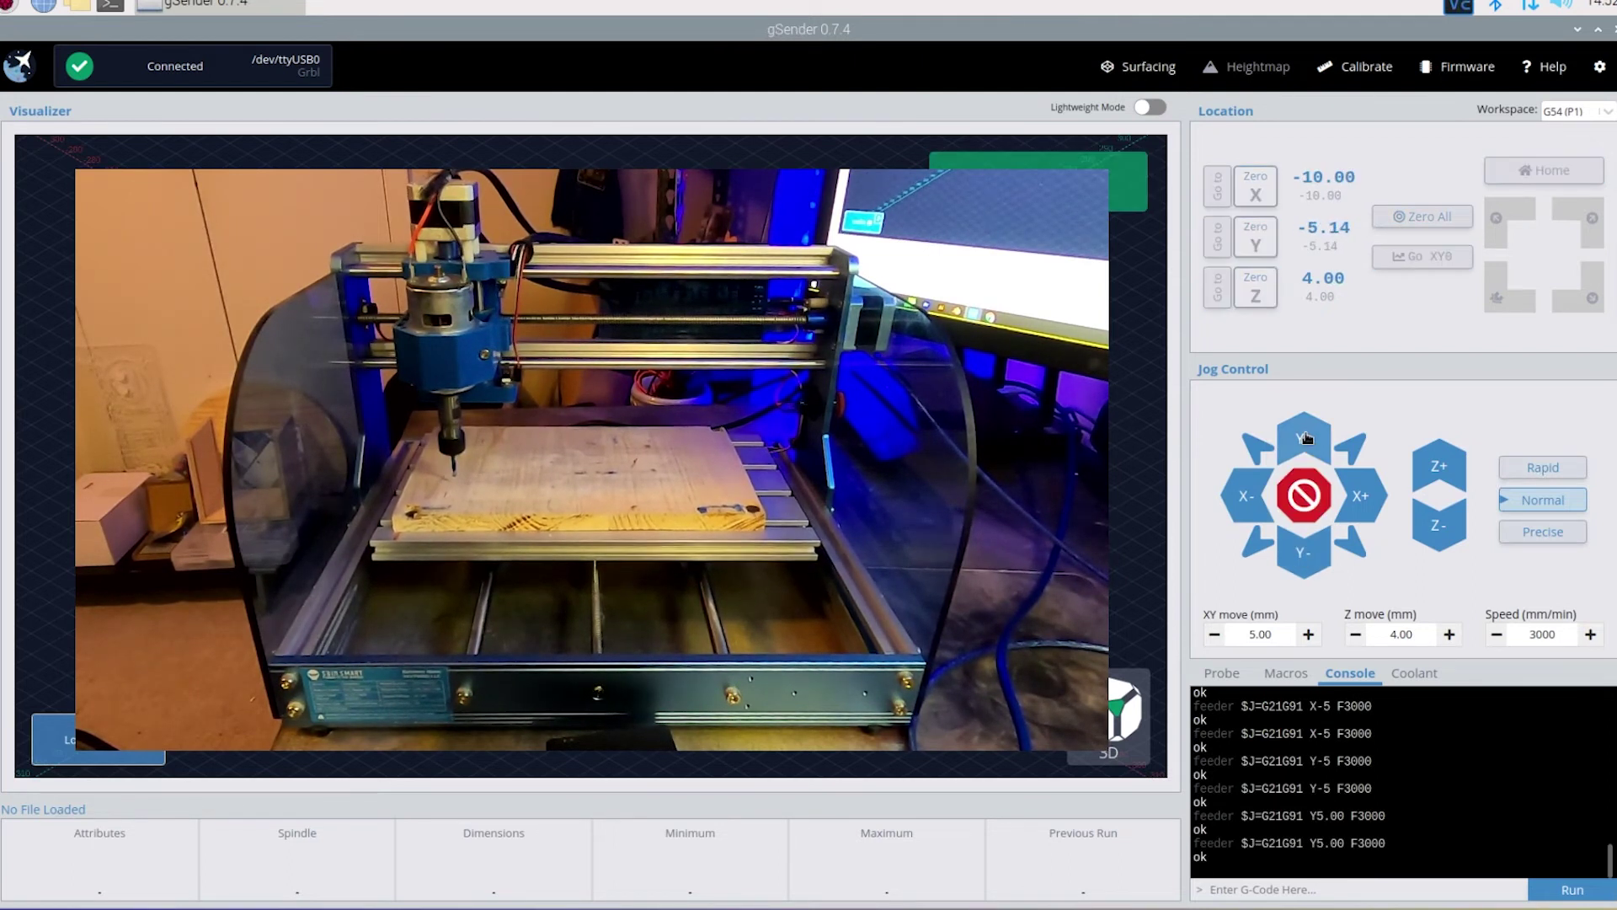
click(1305, 437)
click(1306, 437)
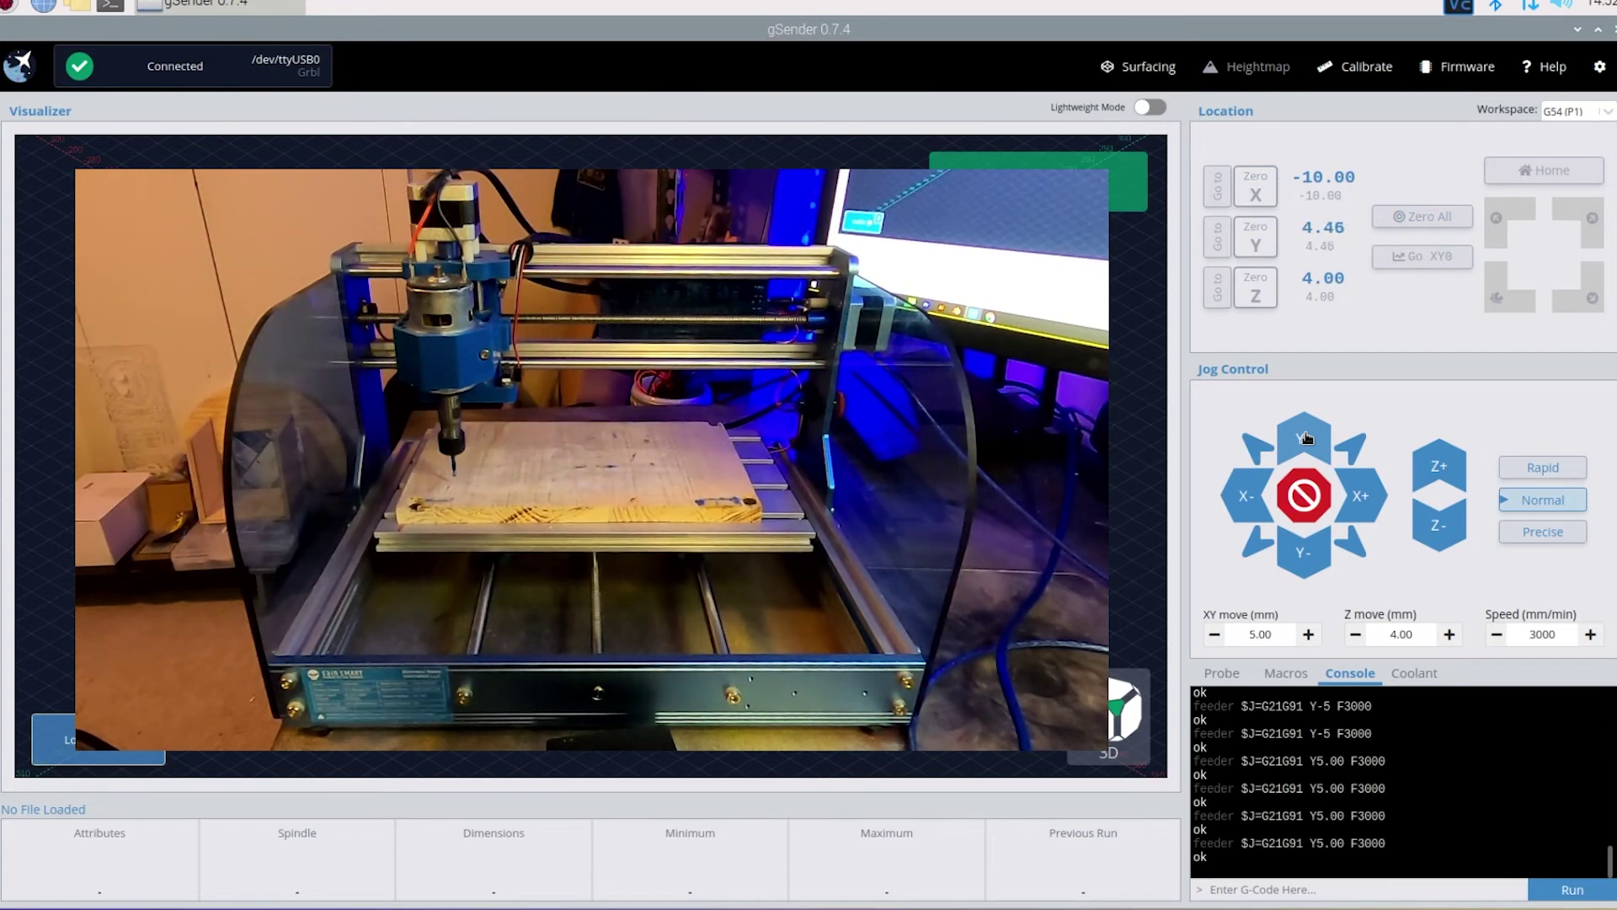
click(1451, 540)
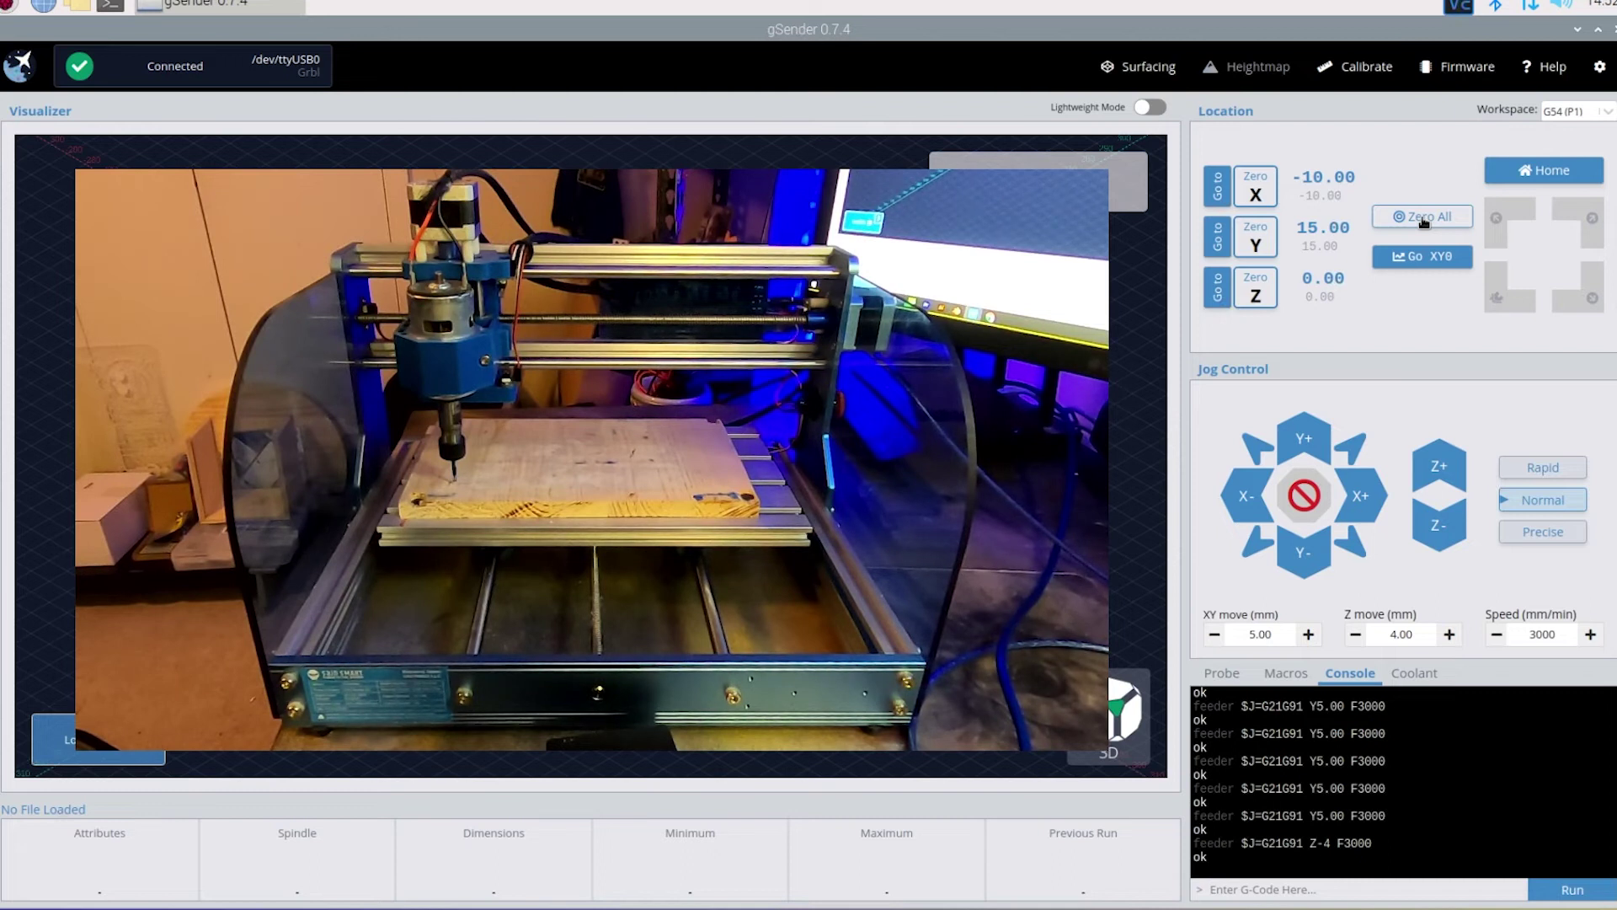
click(1423, 218)
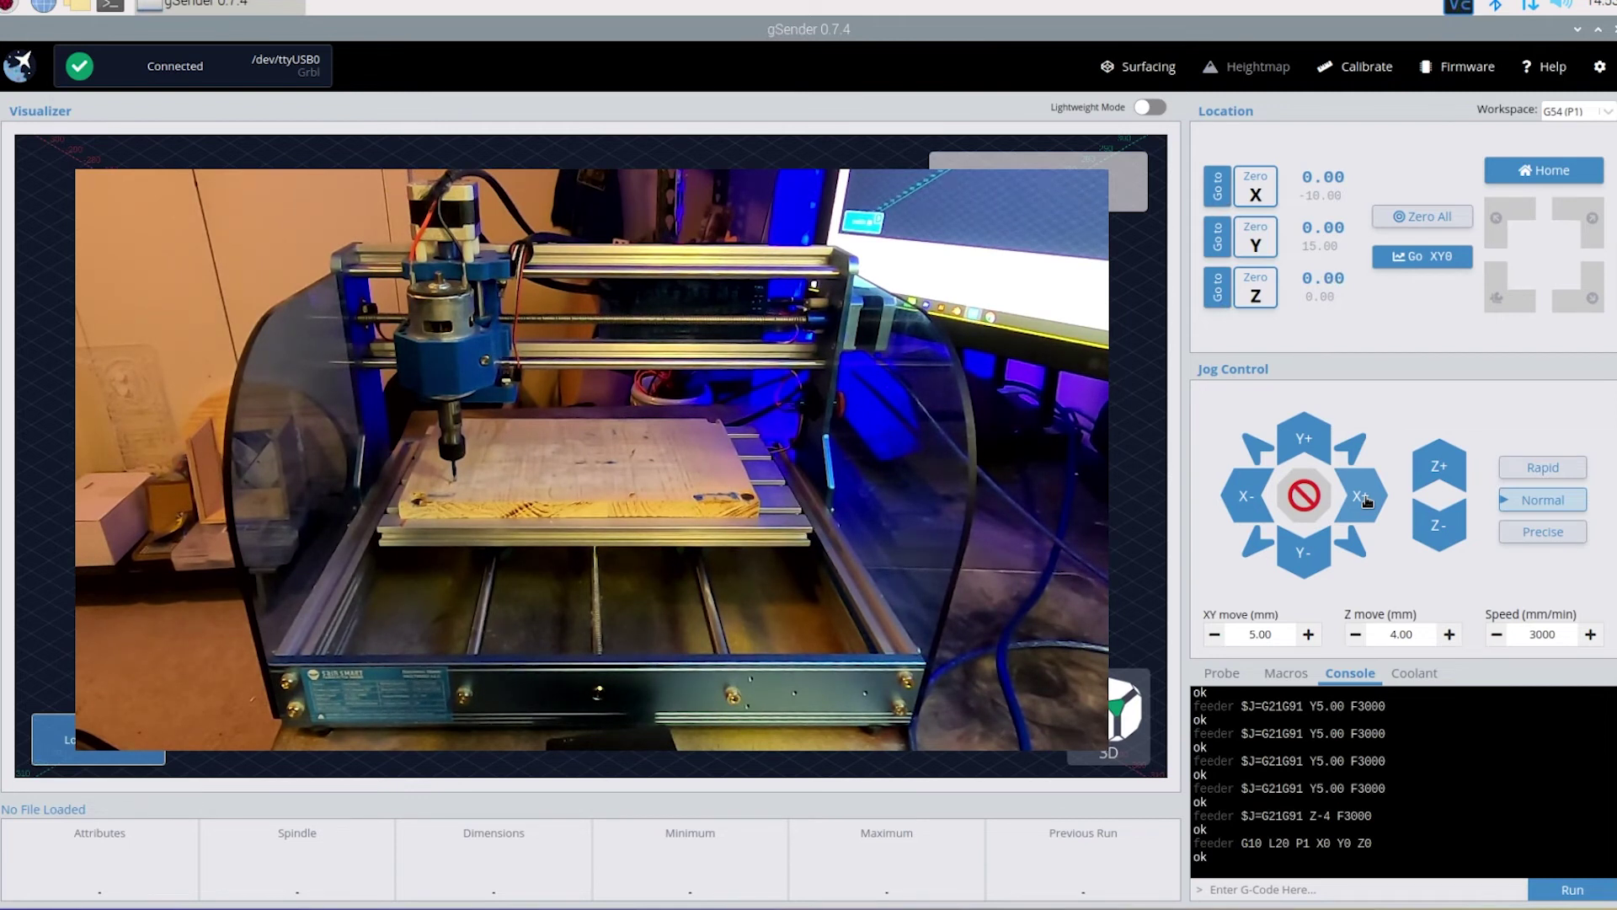
- Jog 10 mm out in X and Y, then Go to Y0 and X0 to return to zero
click(1363, 497)
click(1363, 497)
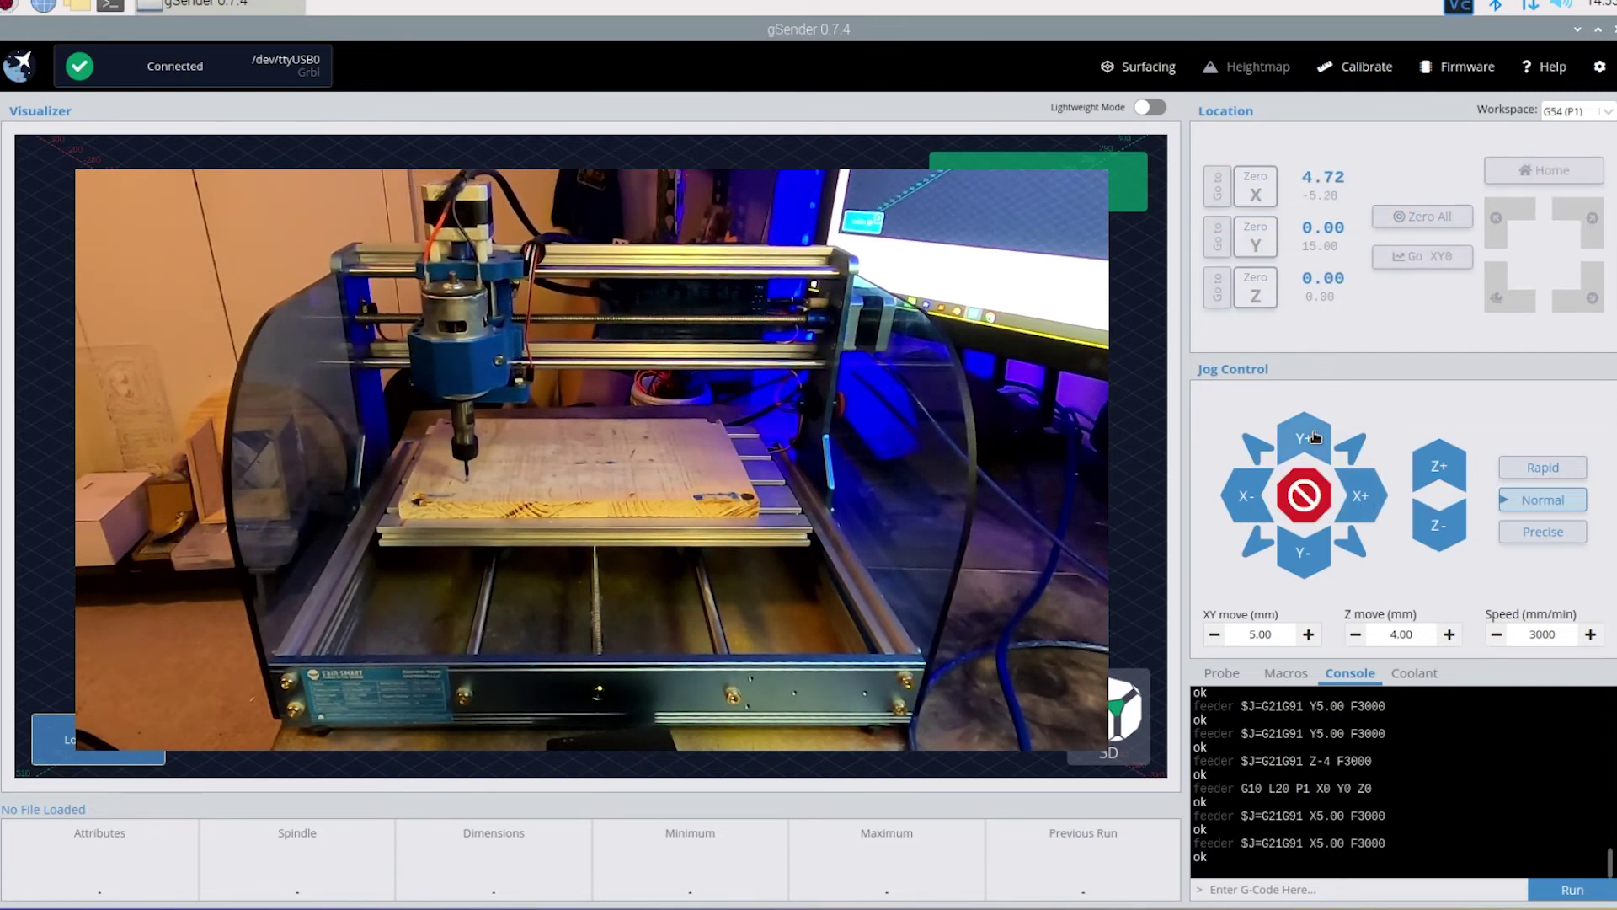
click(1316, 436)
click(1315, 431)
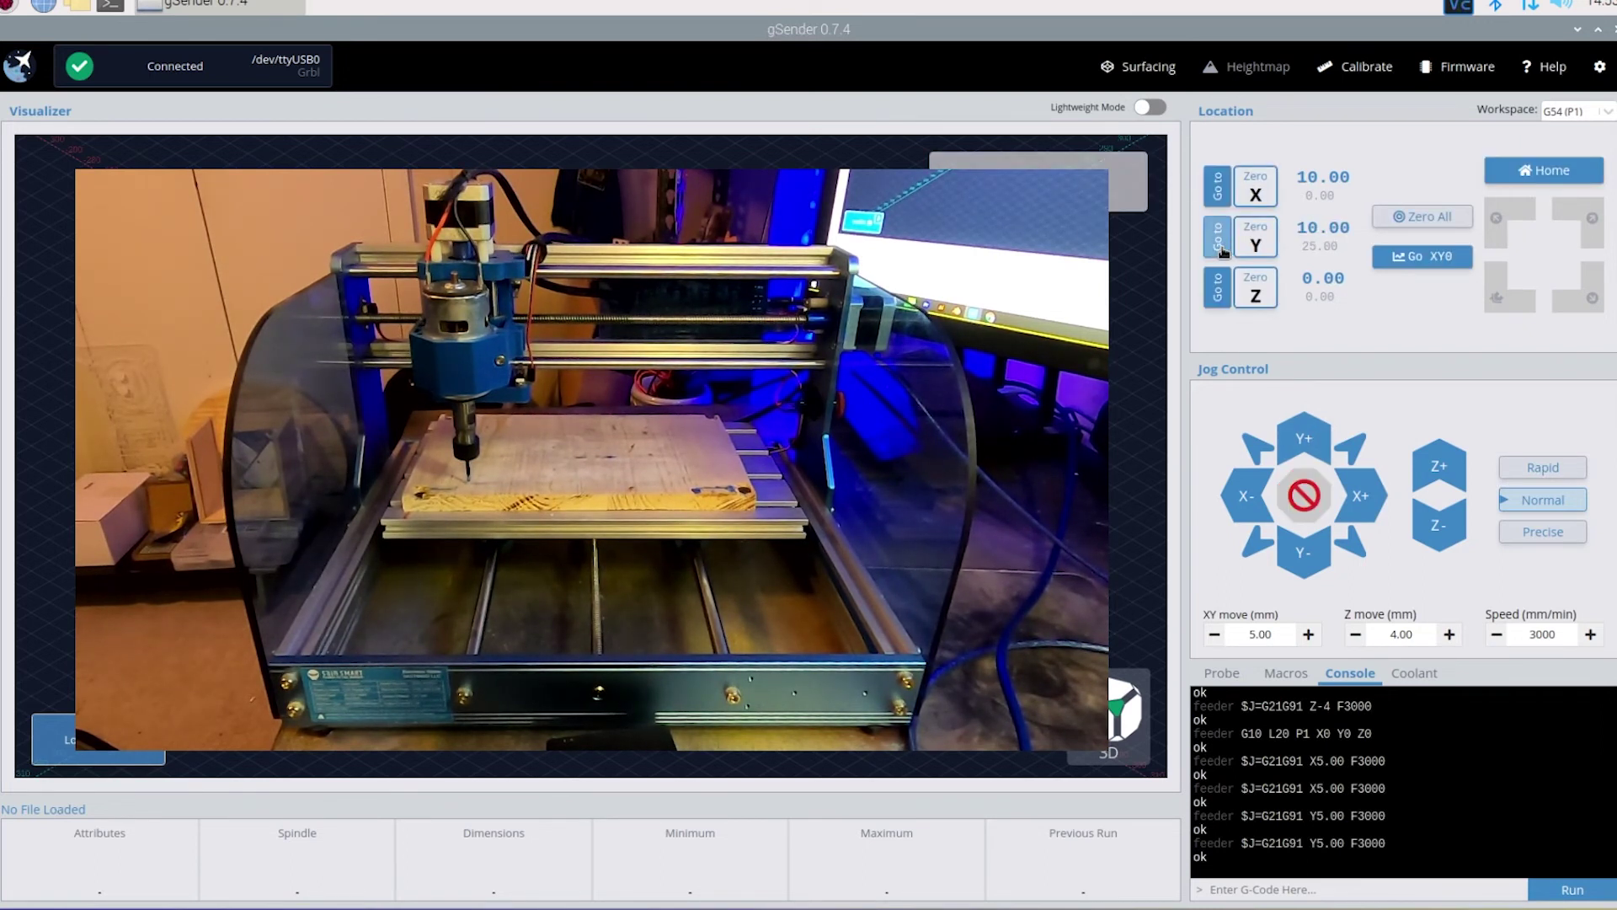
click(1218, 243)
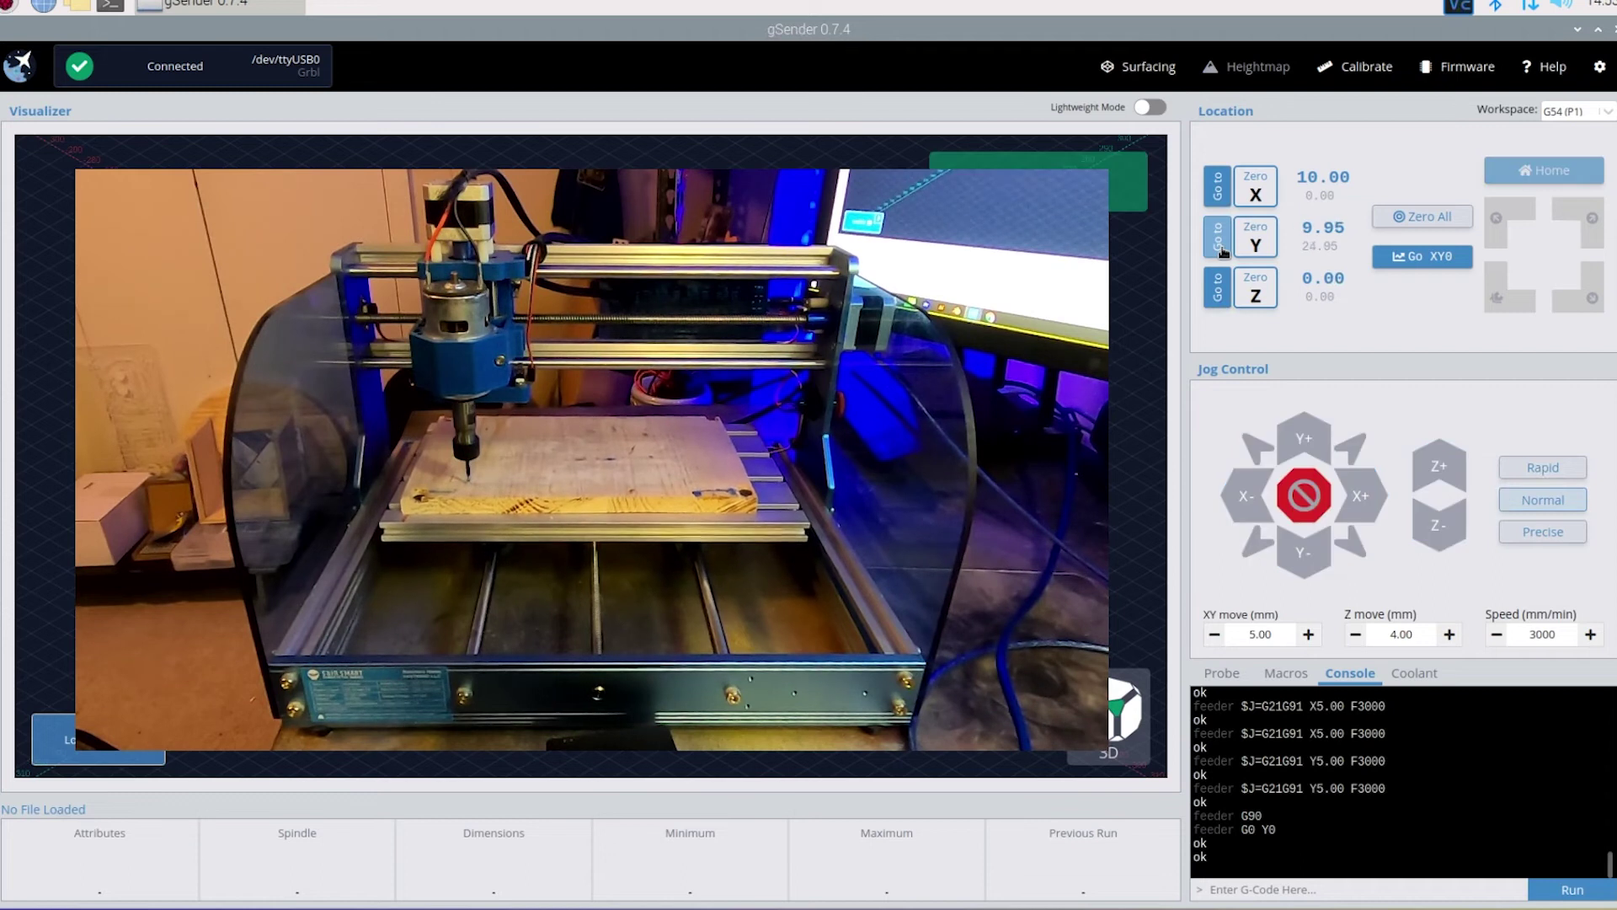
click(1218, 186)
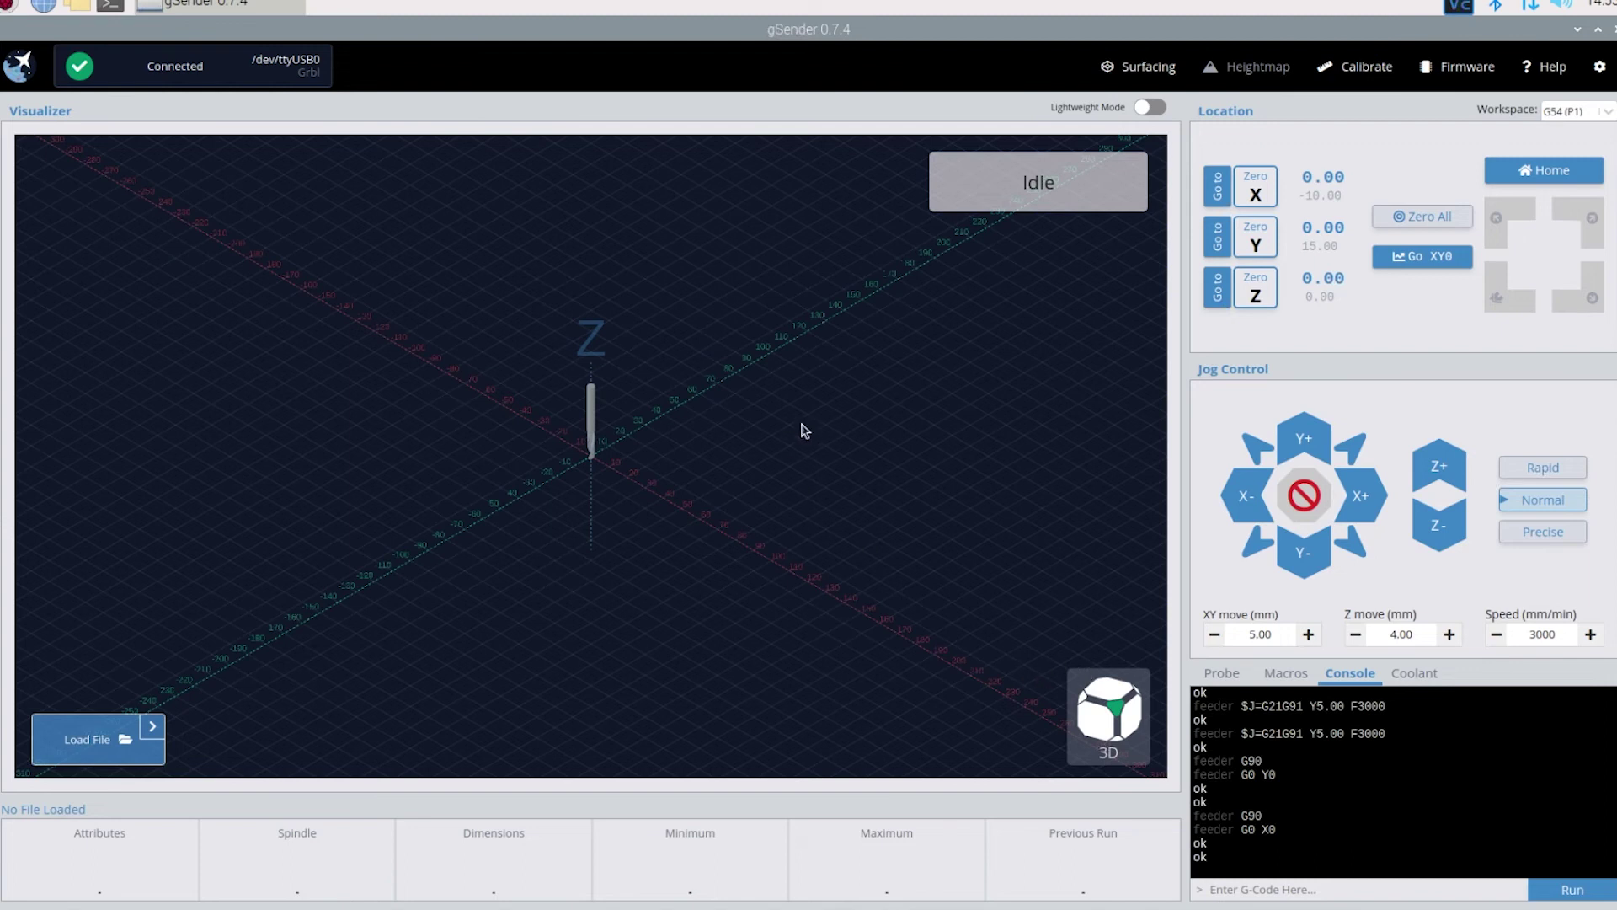
right_drag(708, 458, 739, 431)
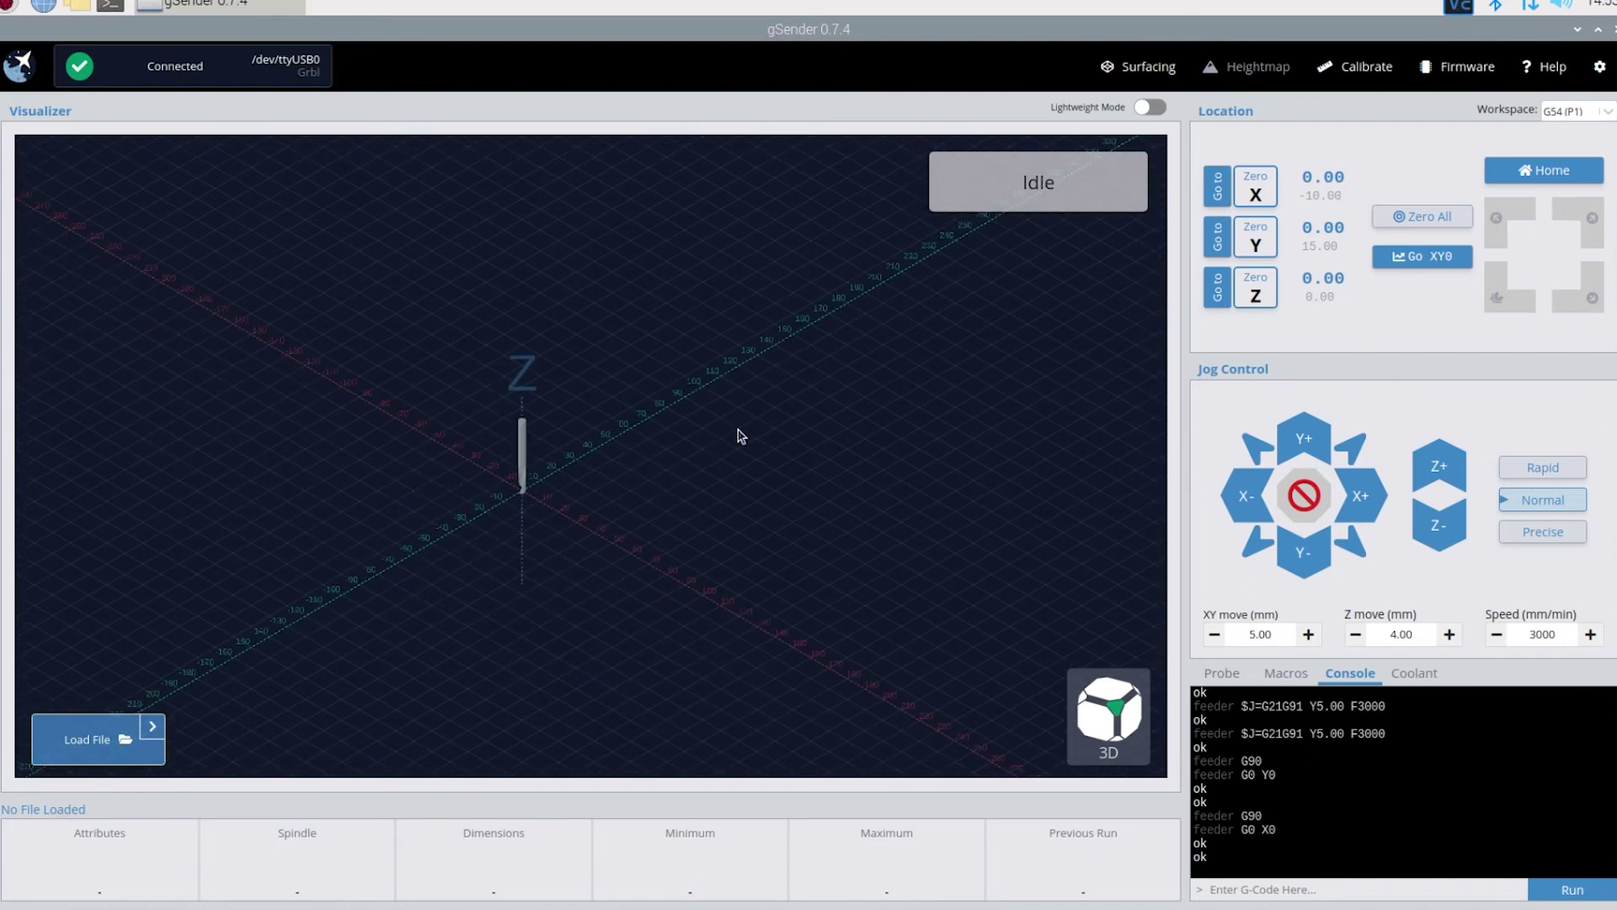
drag(608, 448, 553, 463)
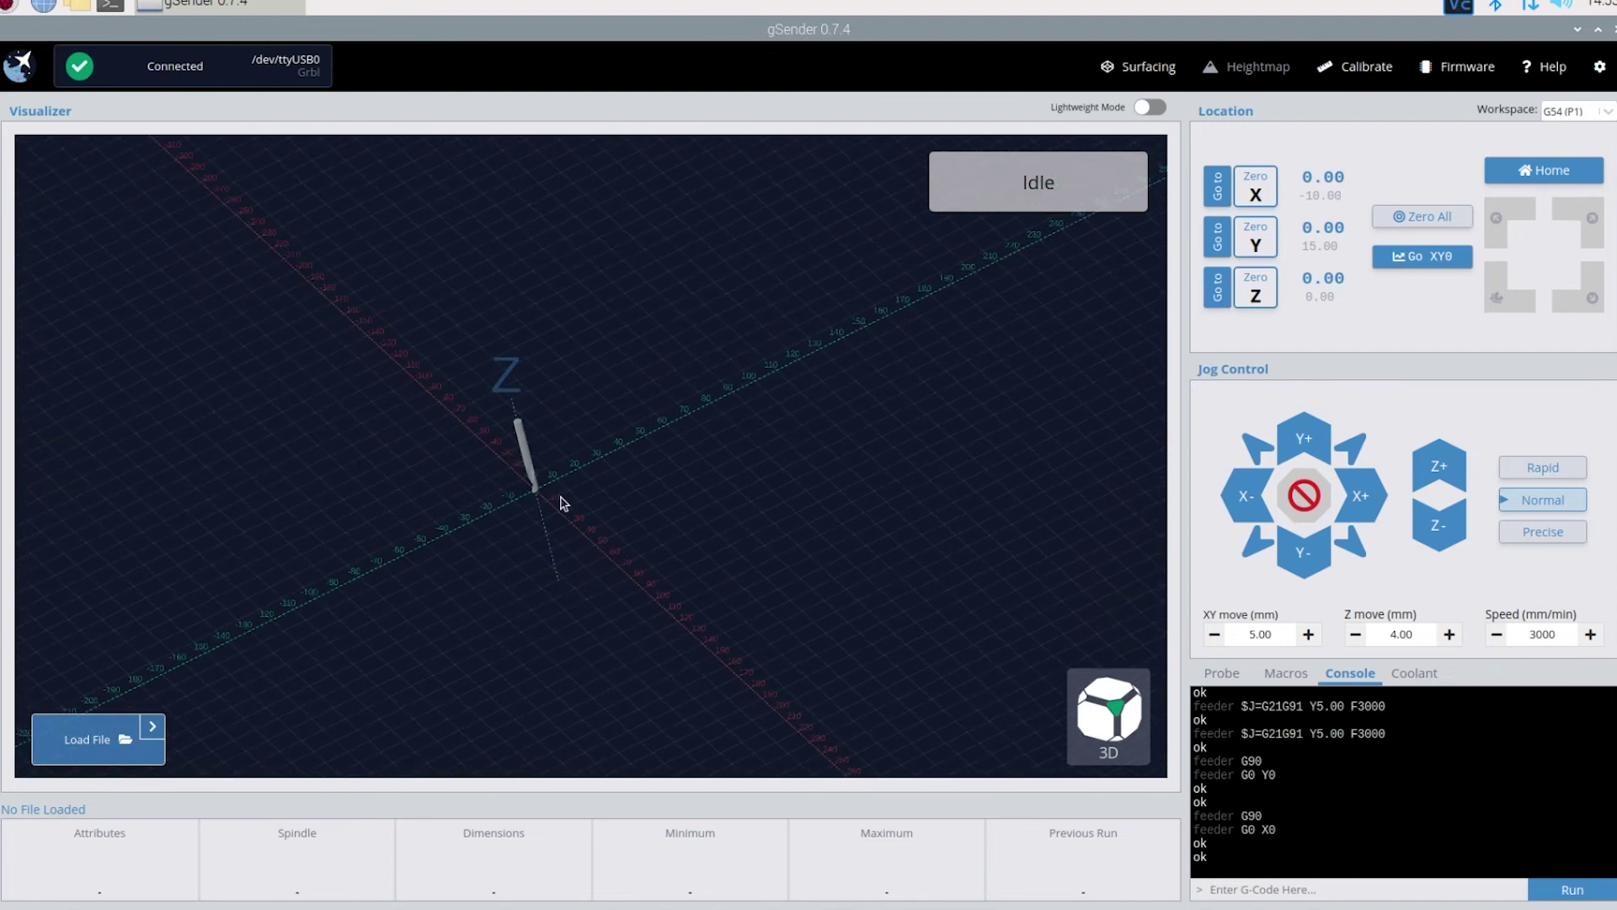
scroll(563, 503, up, 1)
scroll(564, 503, up, 2)
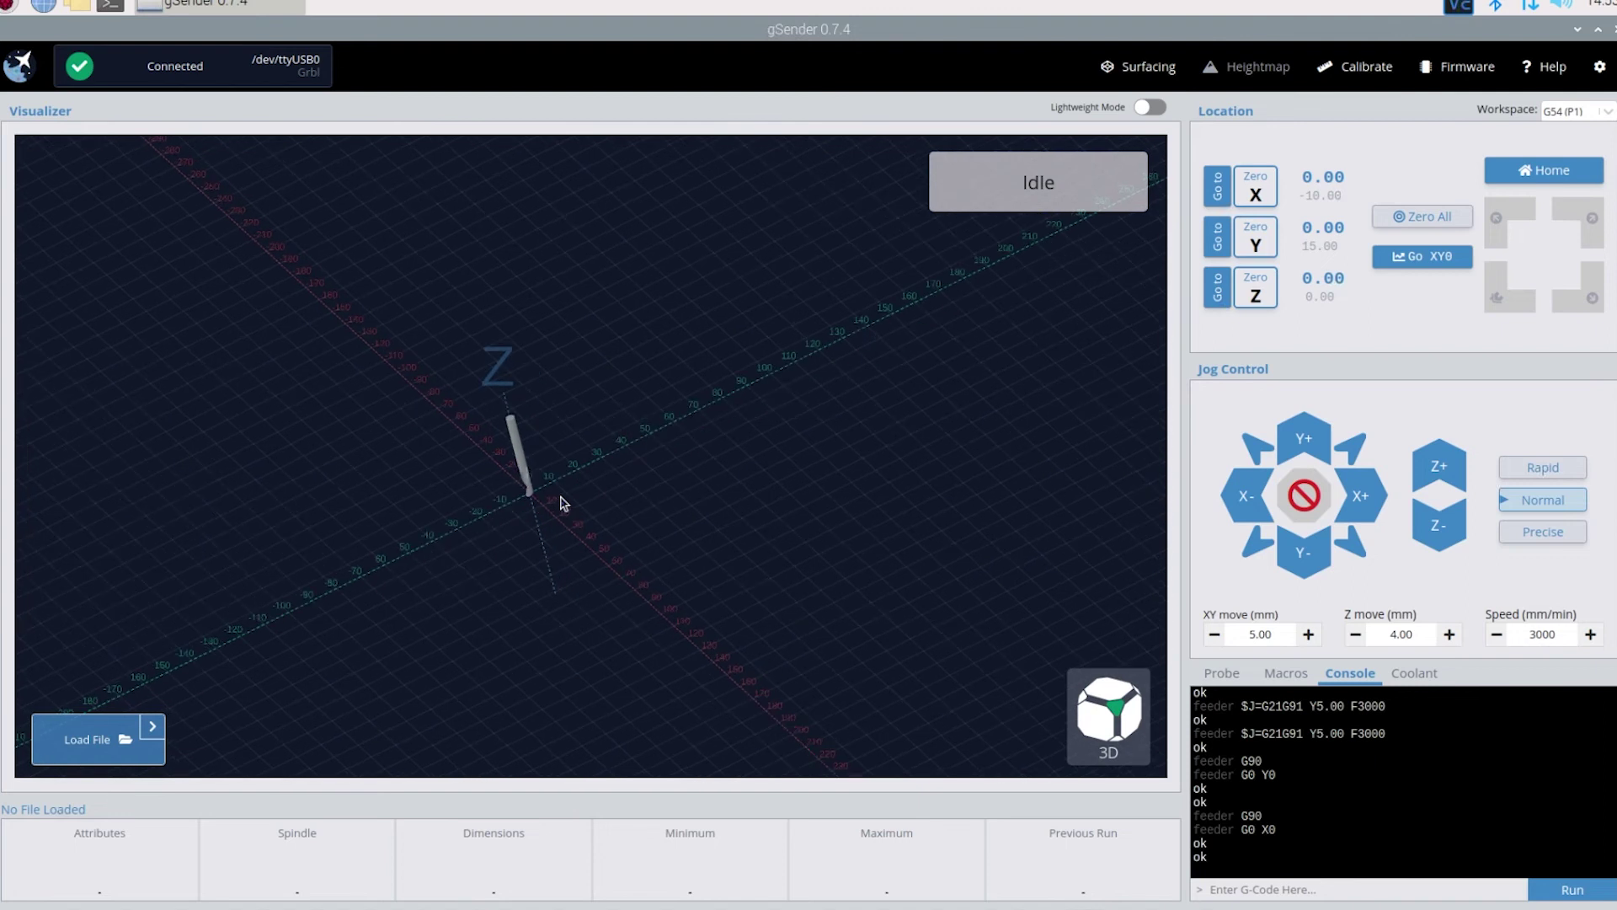
scroll(563, 503, up, 1)
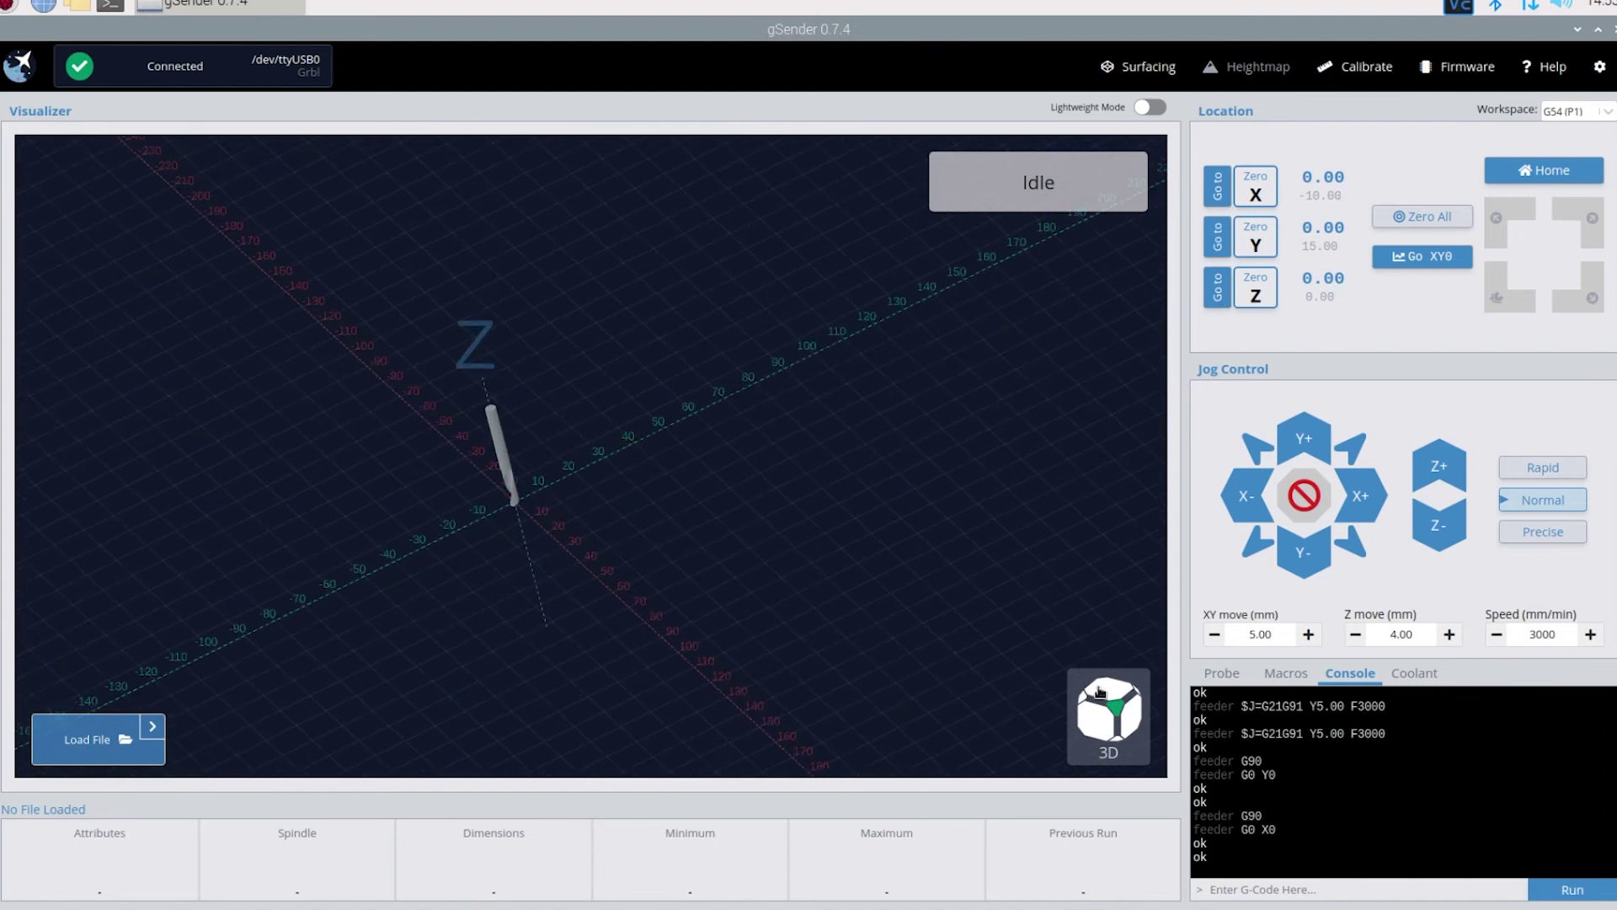
click(1098, 729)
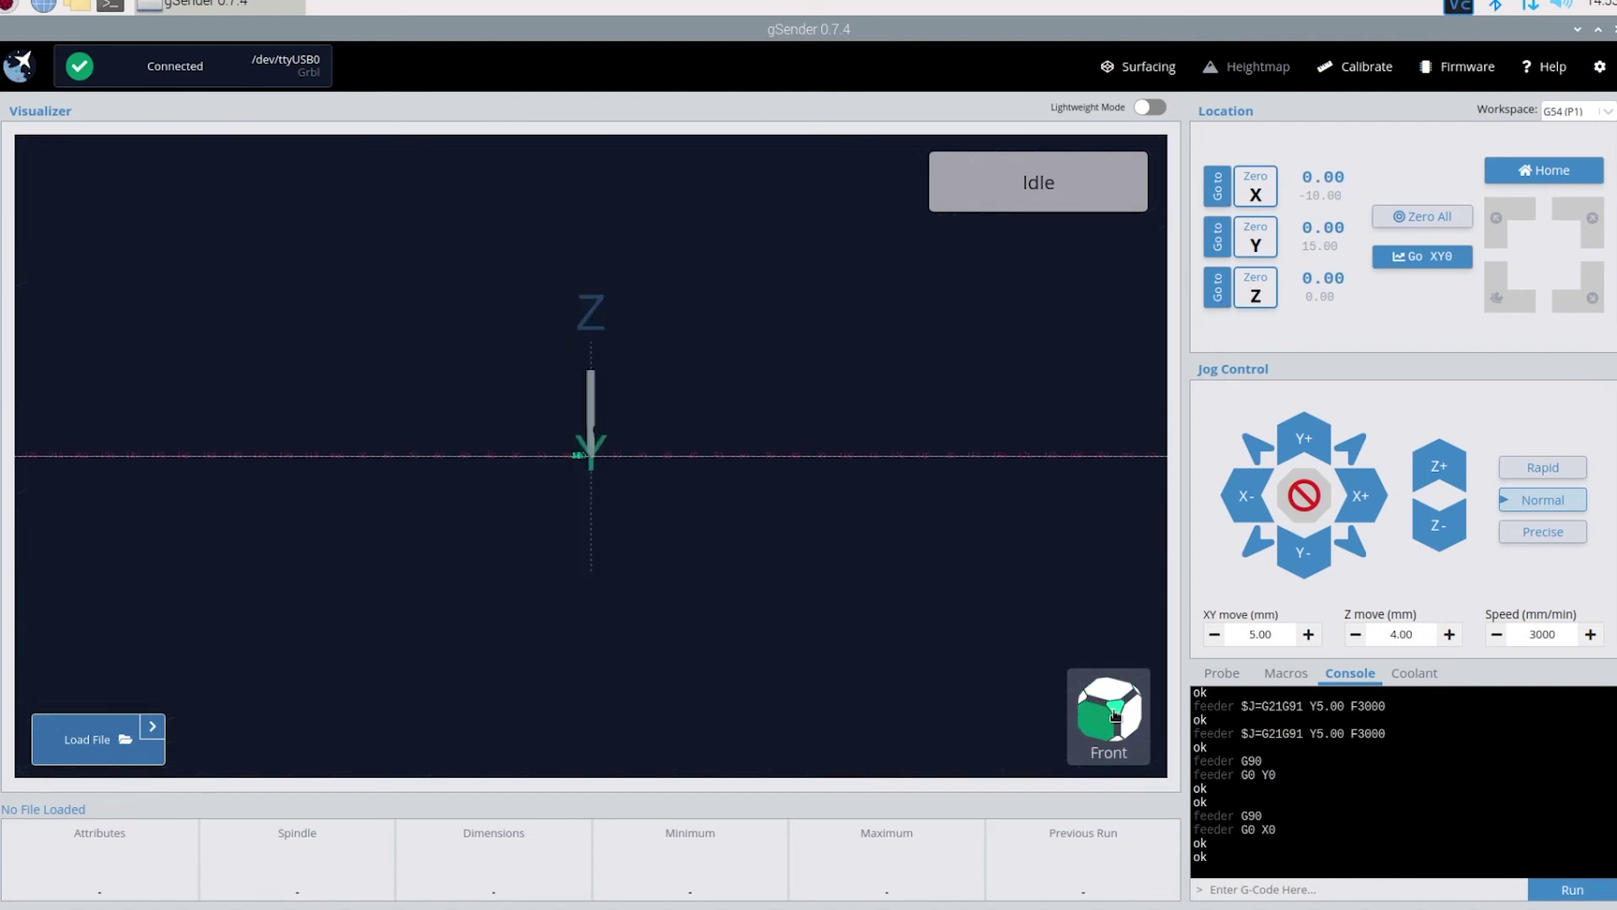
click(1114, 715)
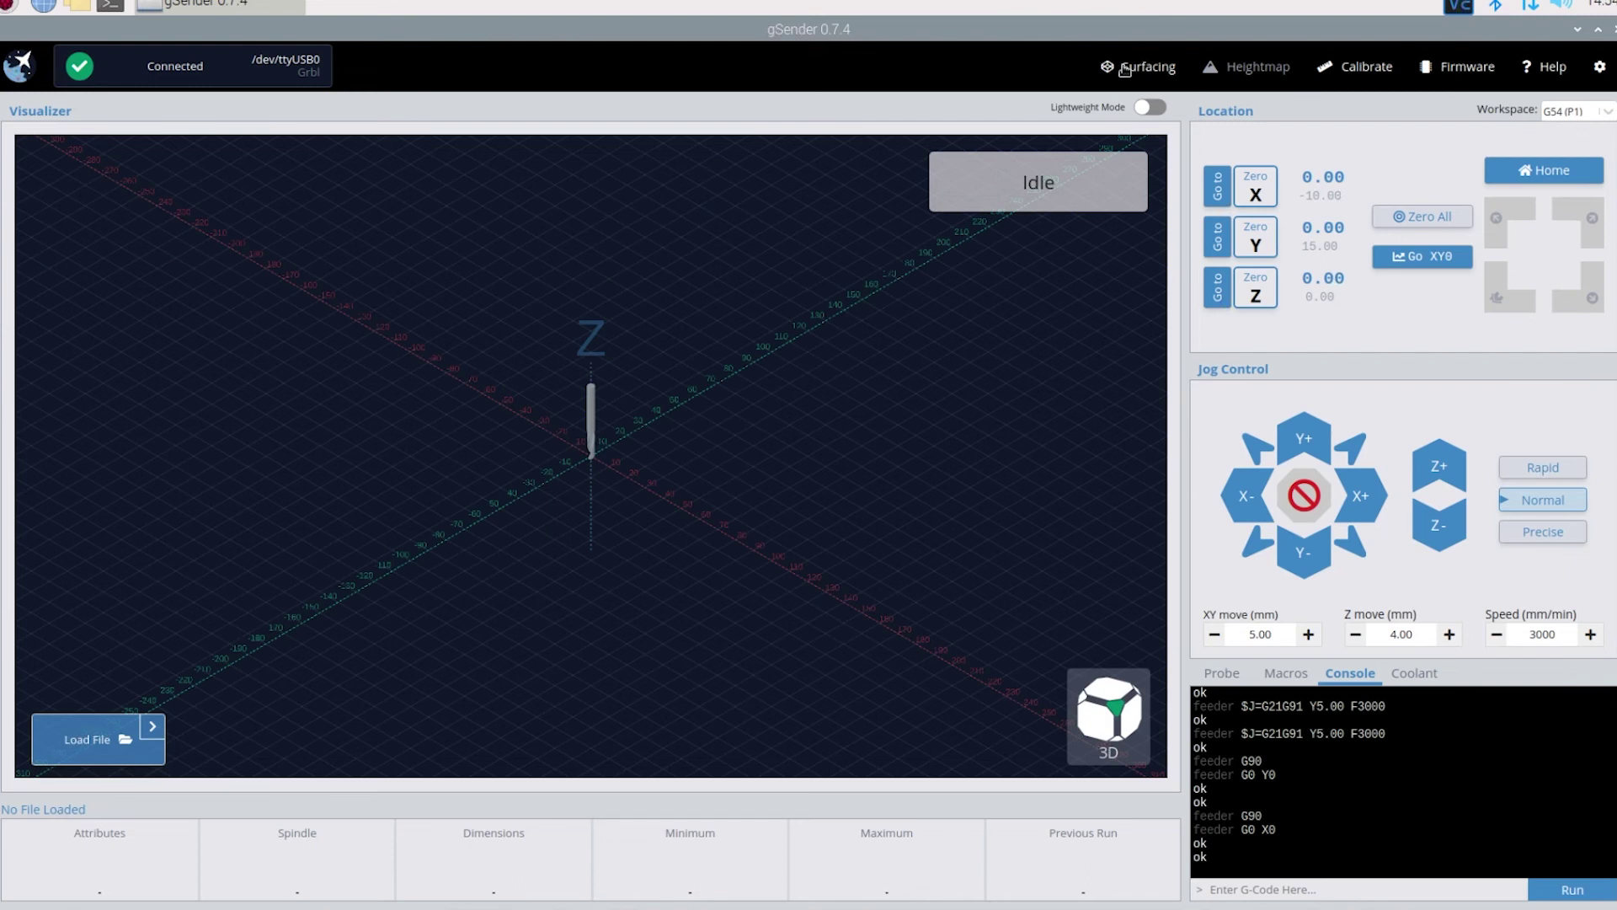
click(1126, 72)
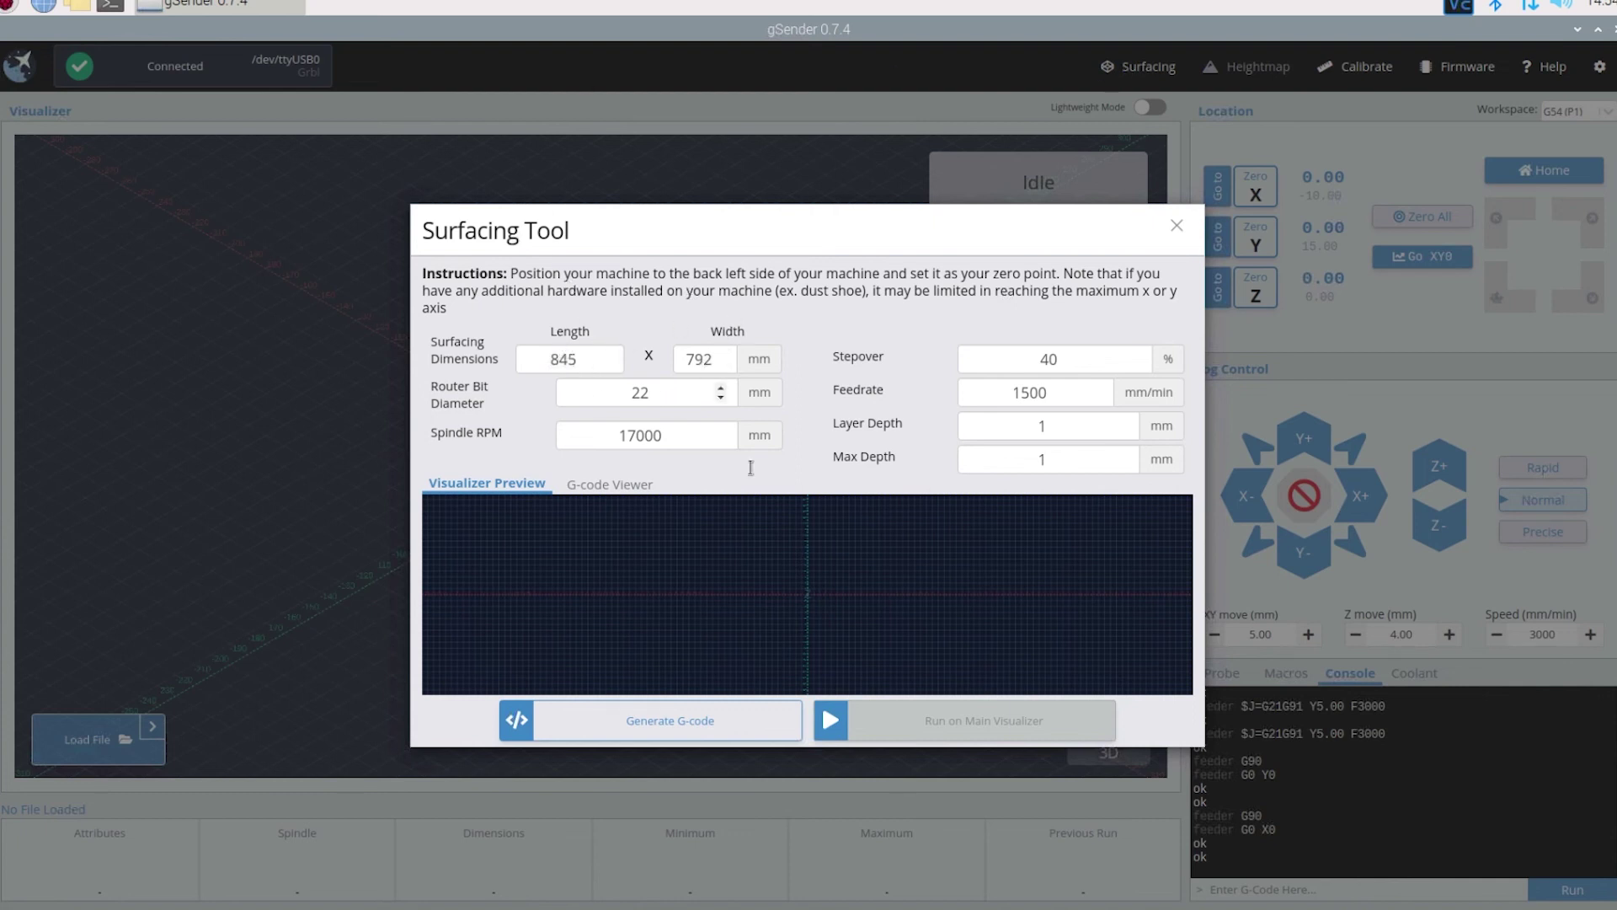
click(720, 443)
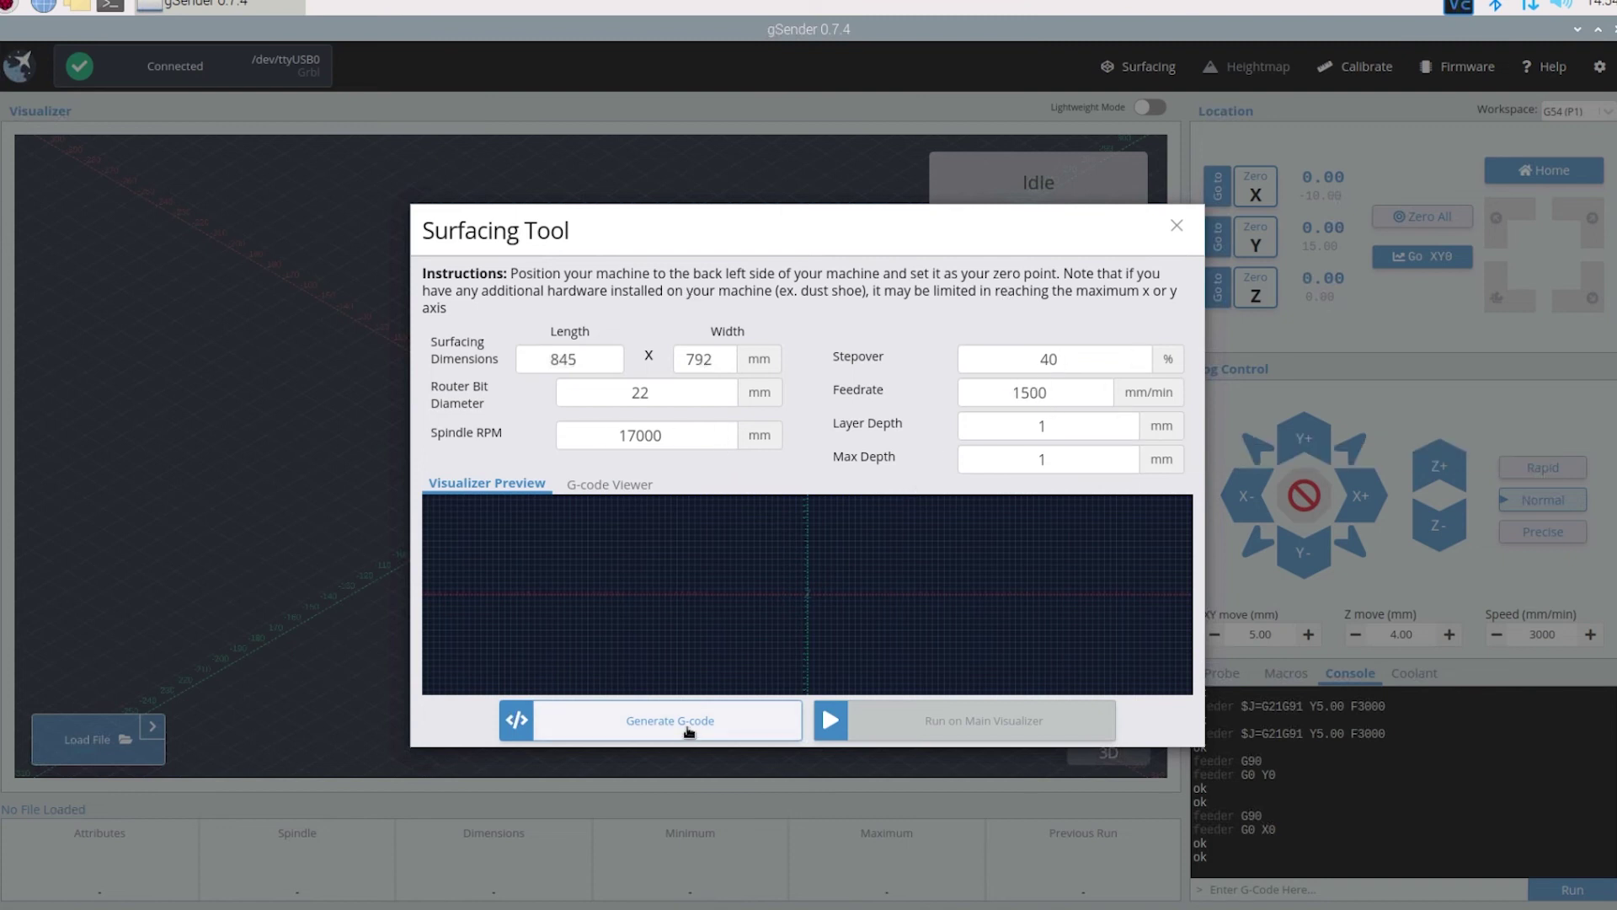
click(1177, 225)
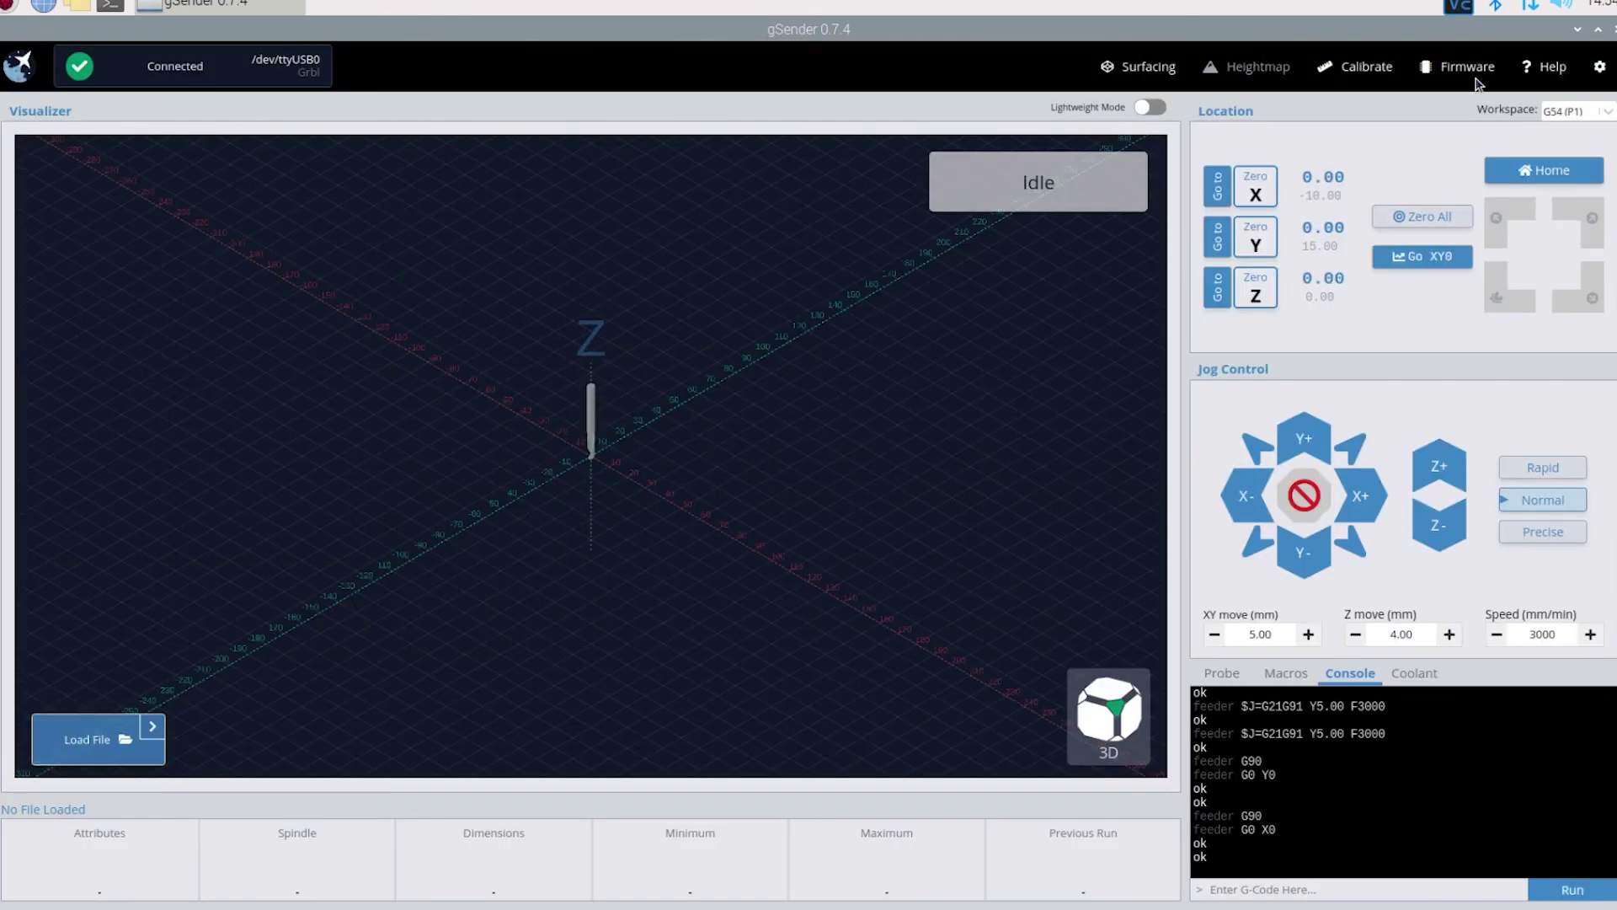
- Open Settings and browse the machine presets, leaving SainSmart Genmitsu 3018 selected
click(1600, 71)
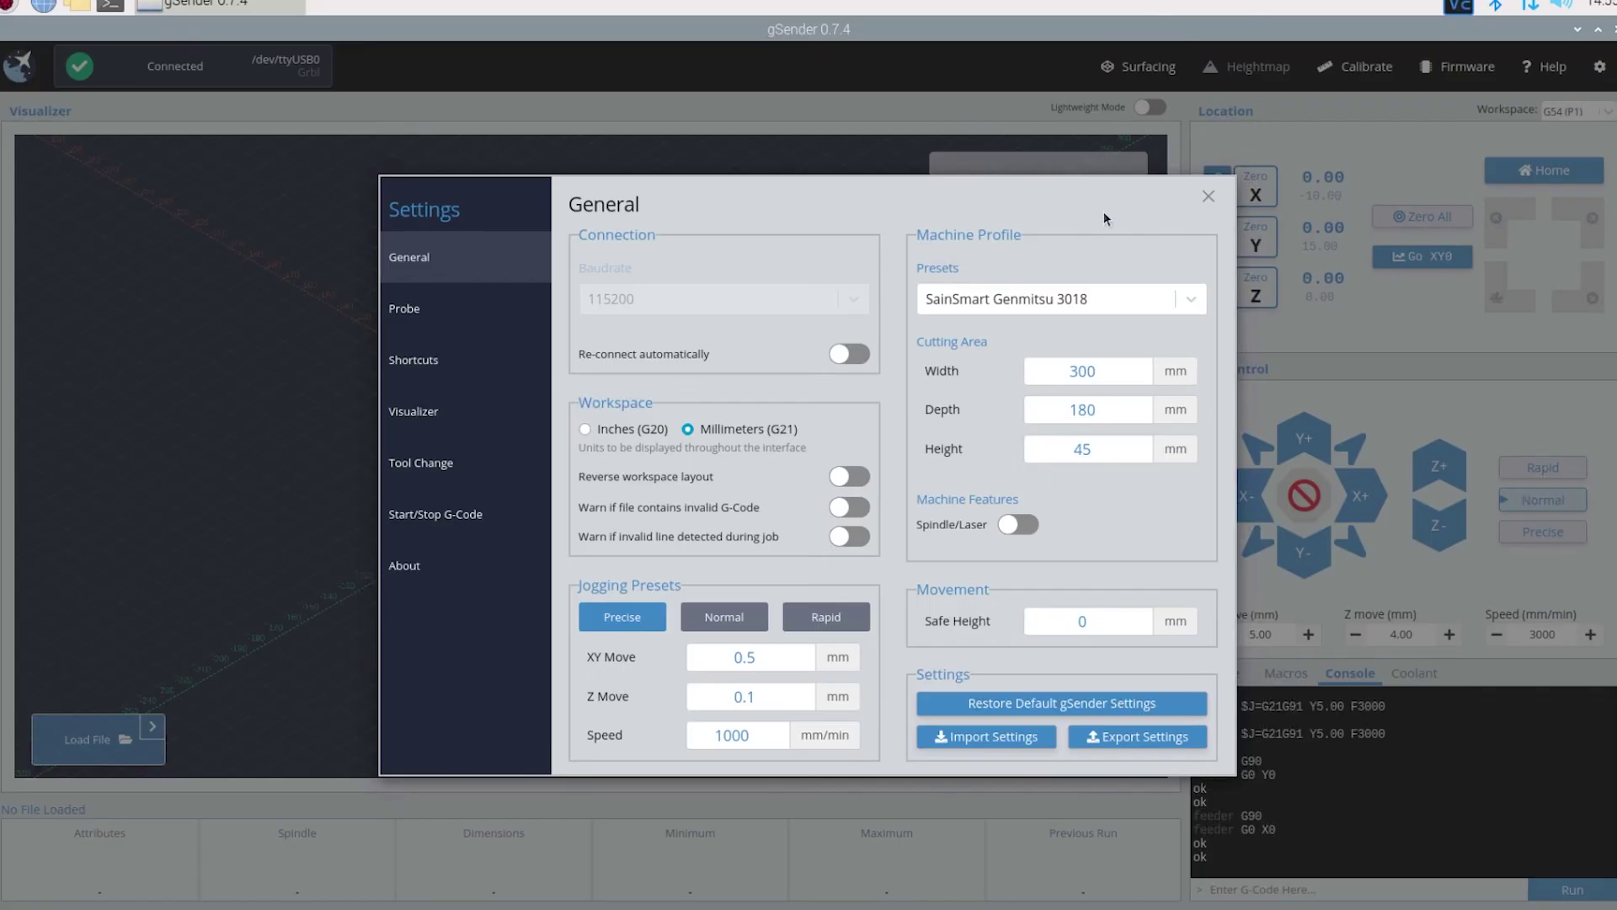
click(1181, 301)
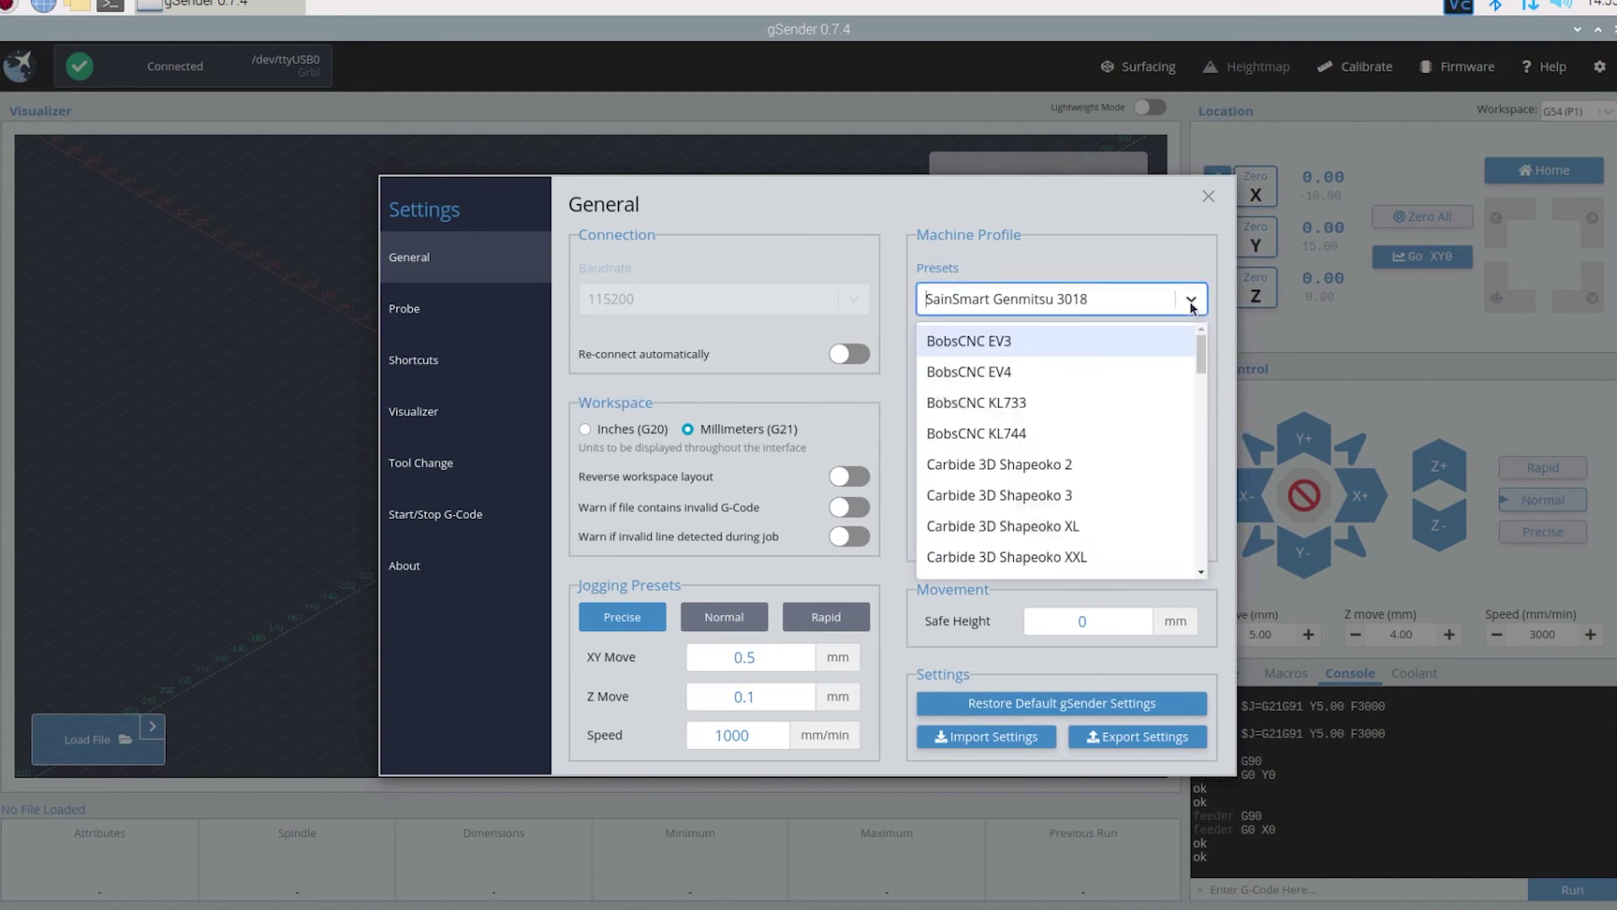
scroll(1197, 418, down, 15)
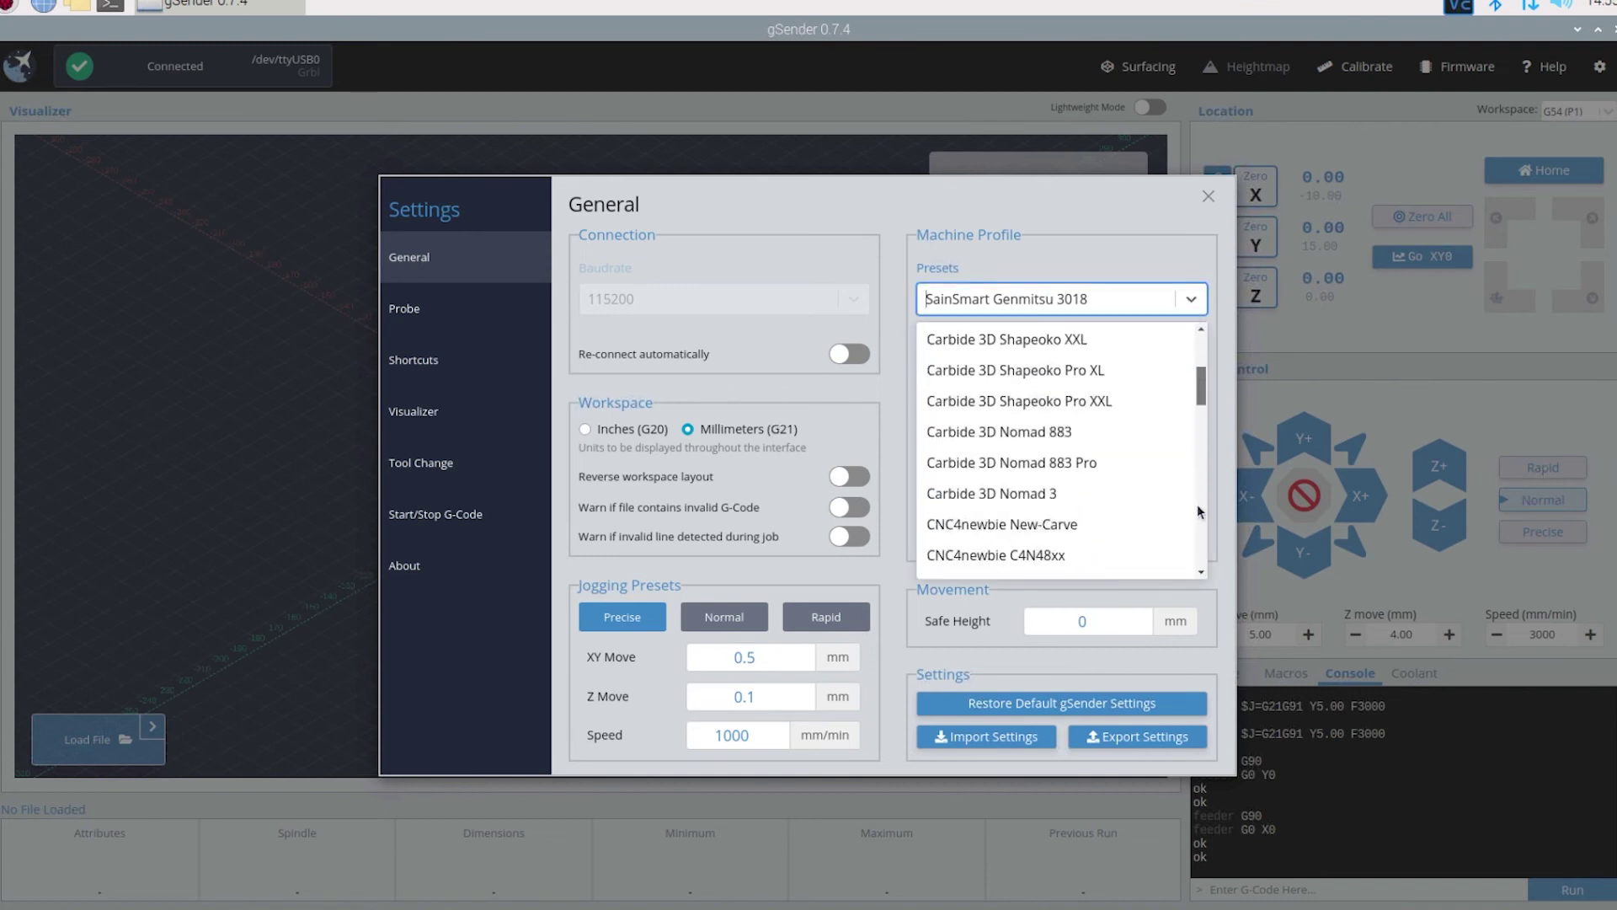
scroll(1199, 438, up, 15)
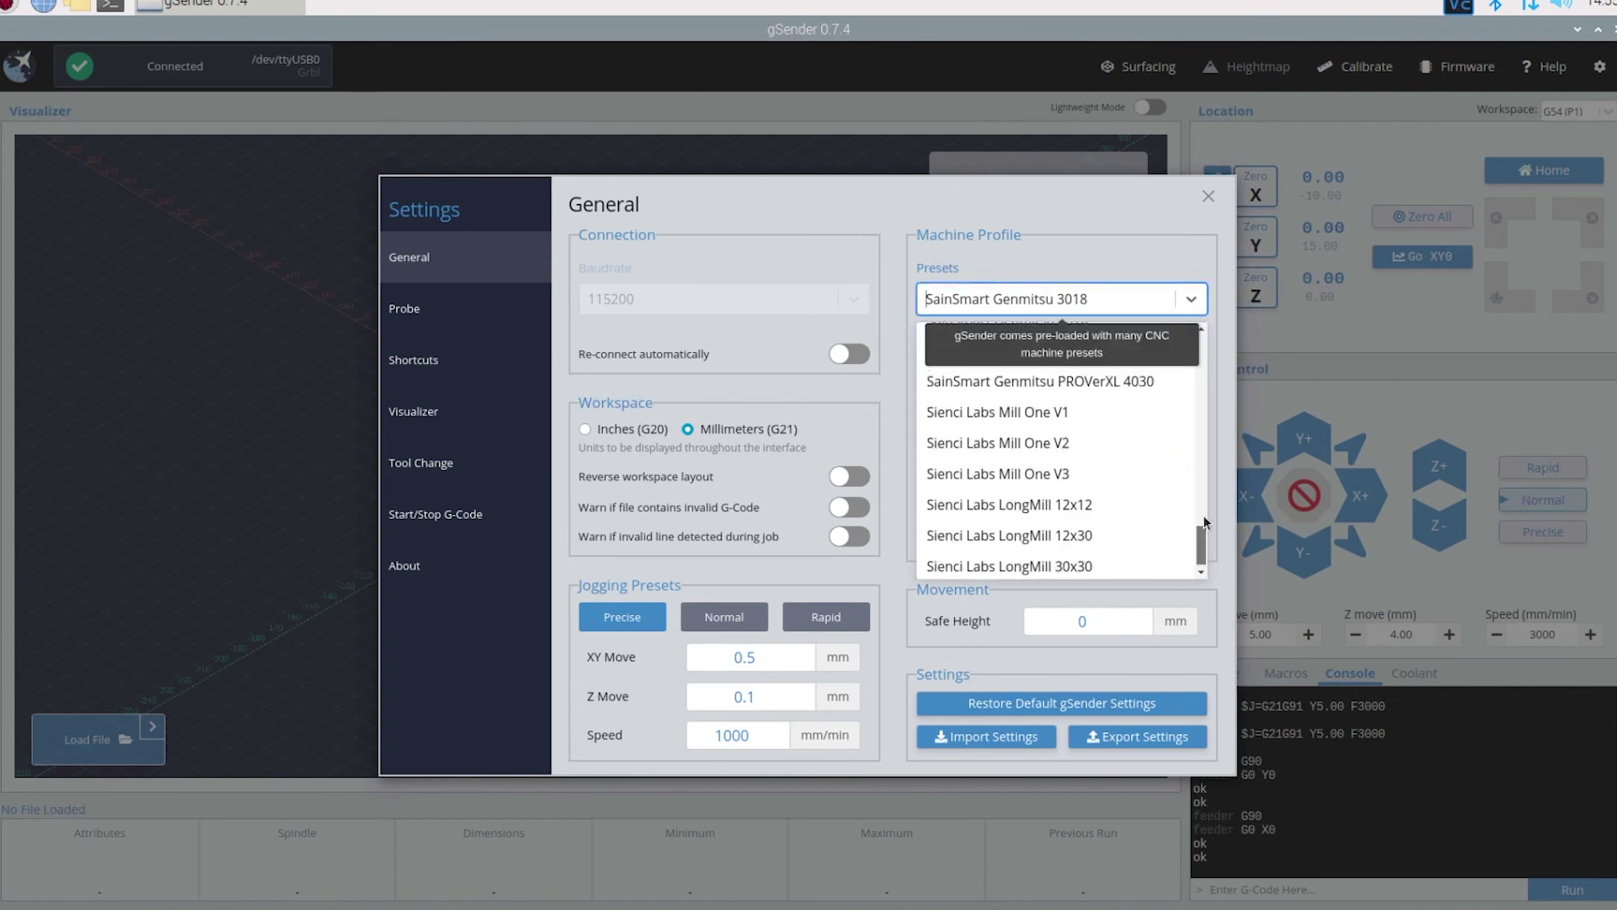
click(1191, 299)
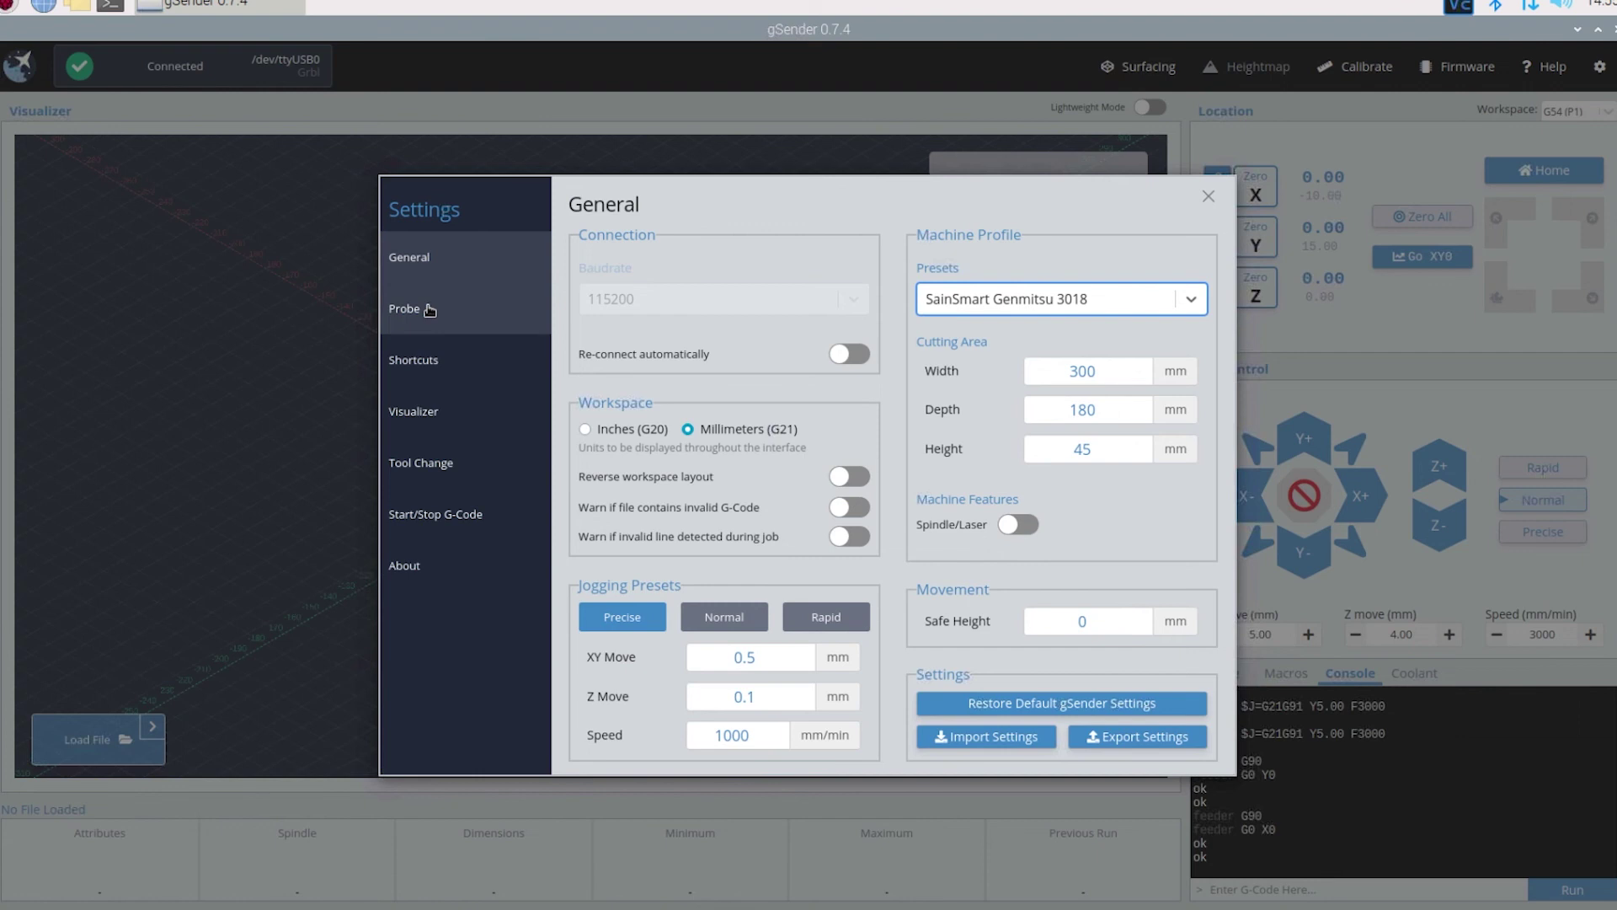
- Page through the Probe, Shortcuts, Visualizer, Tool Change, Start/Stop G-Code and About settings pages
click(430, 309)
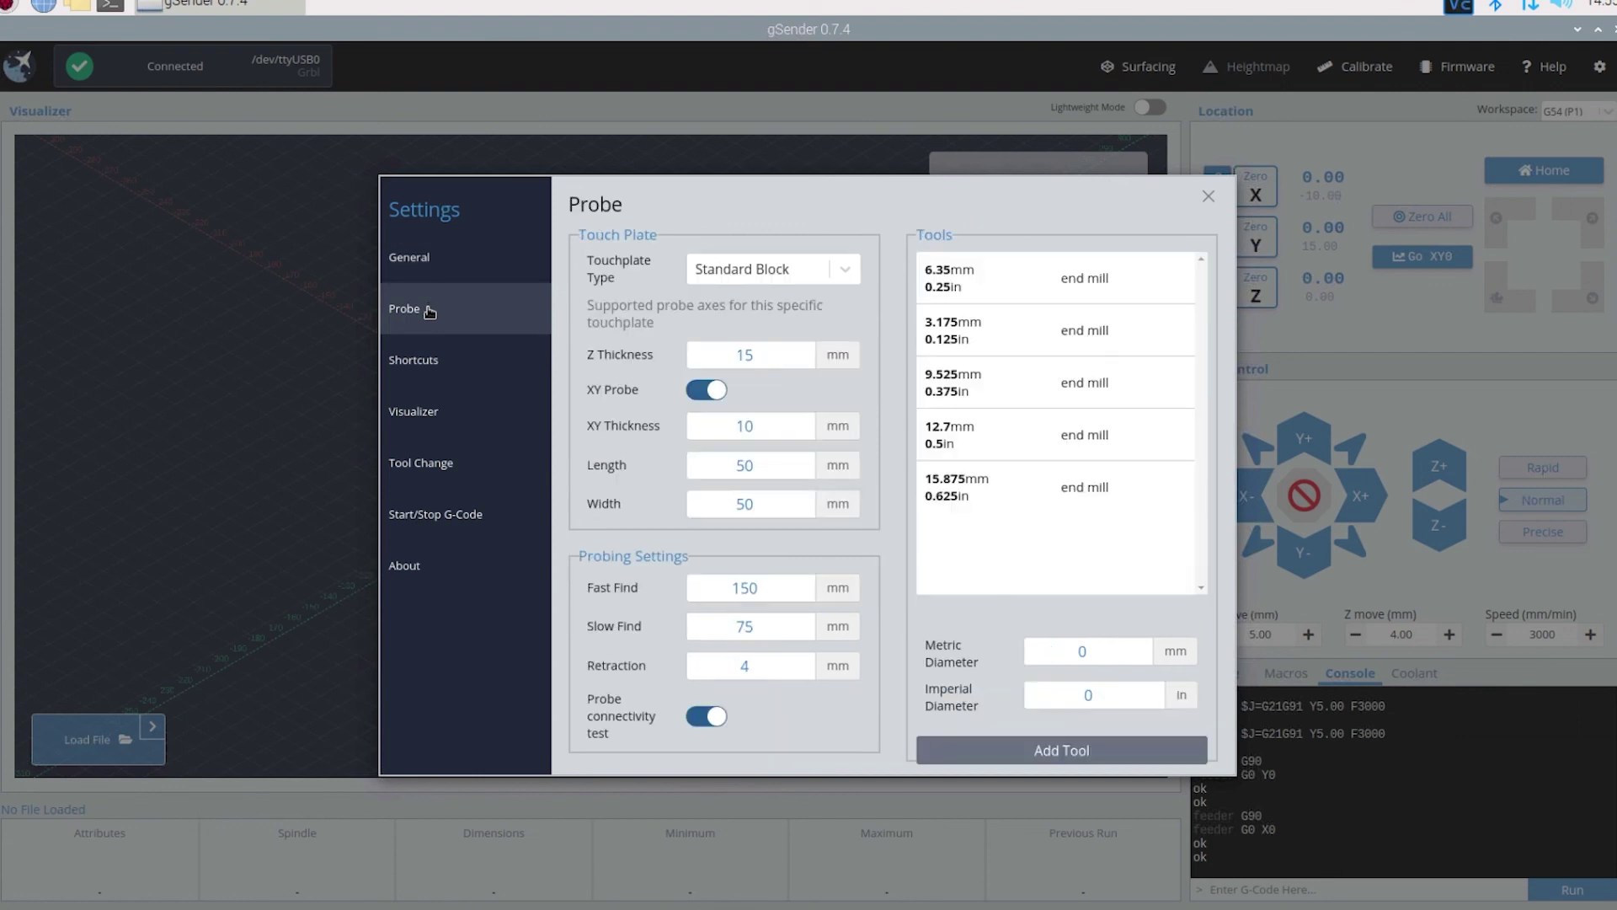
click(442, 374)
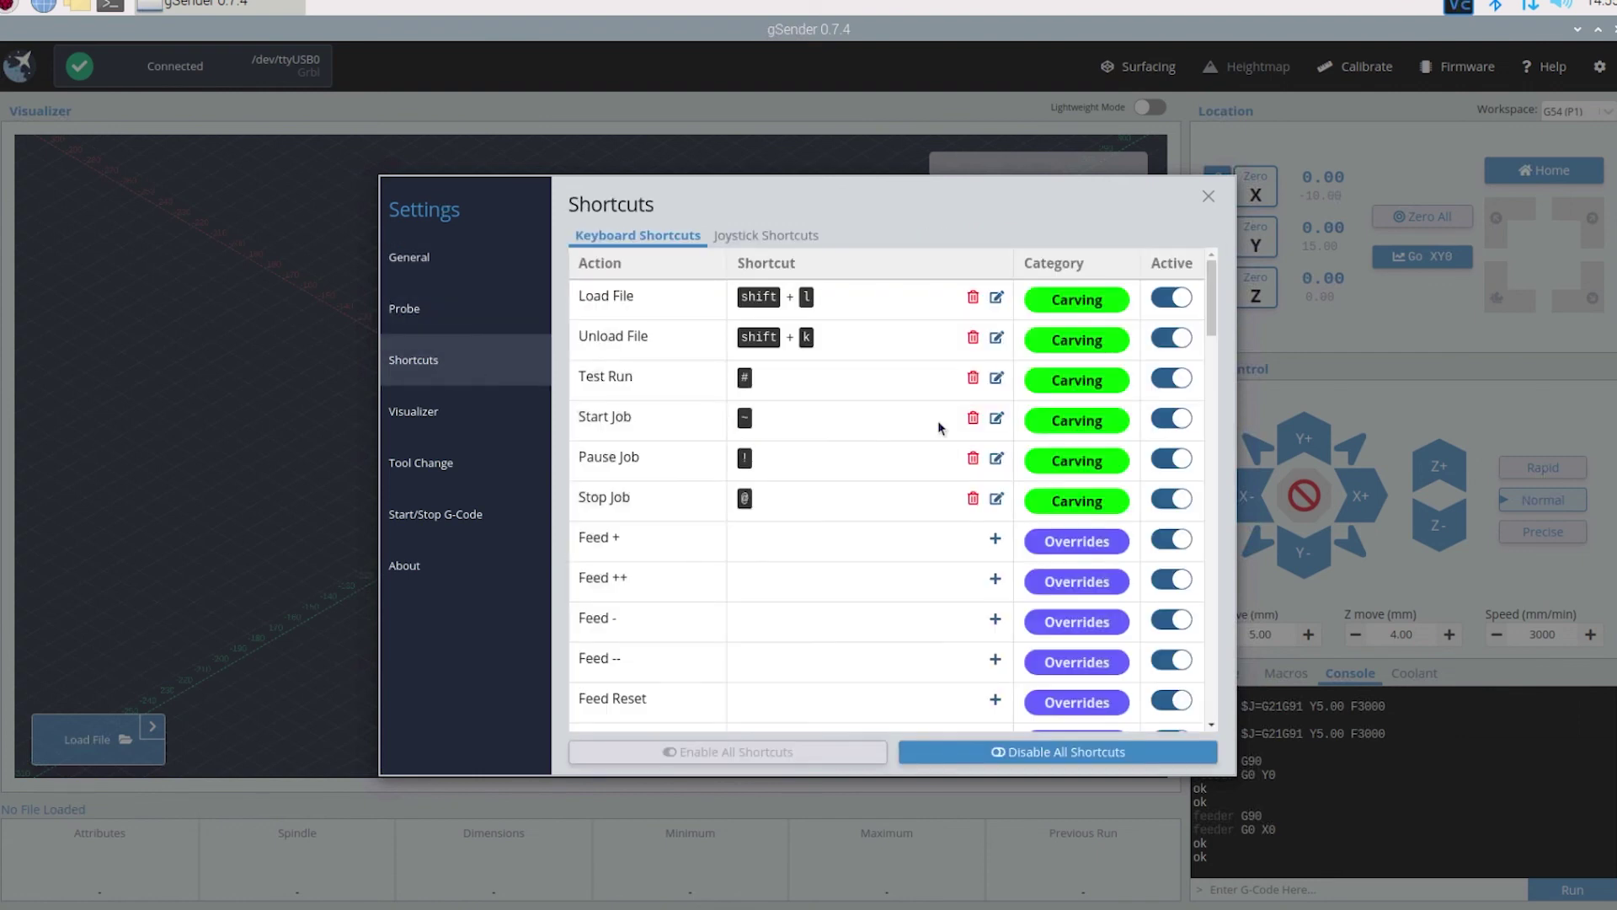
click(432, 418)
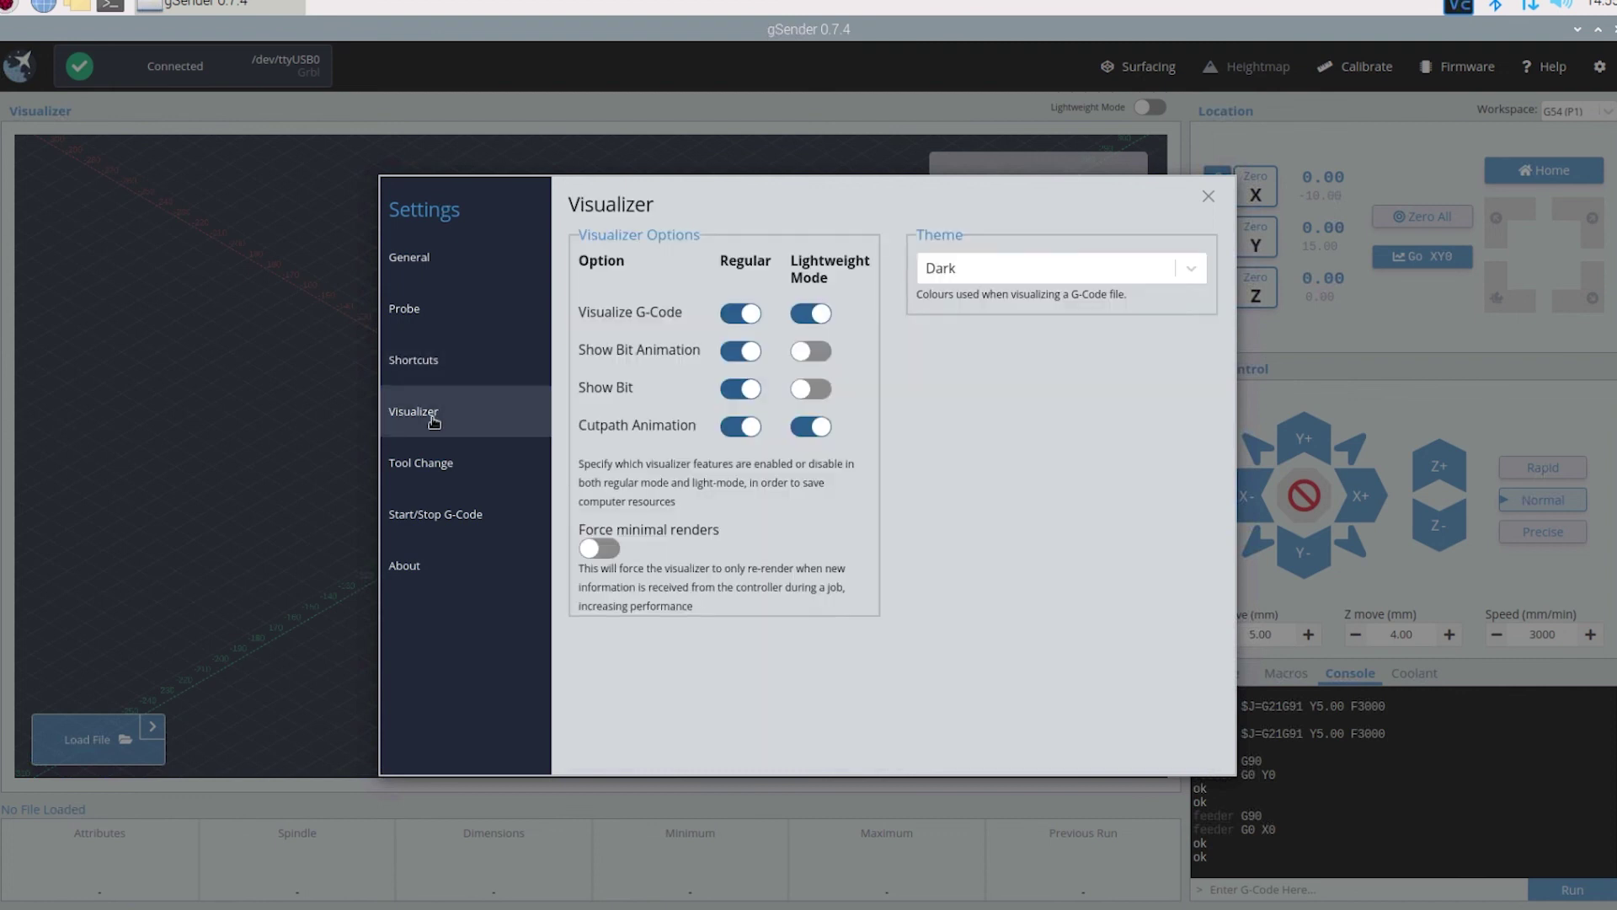
click(452, 479)
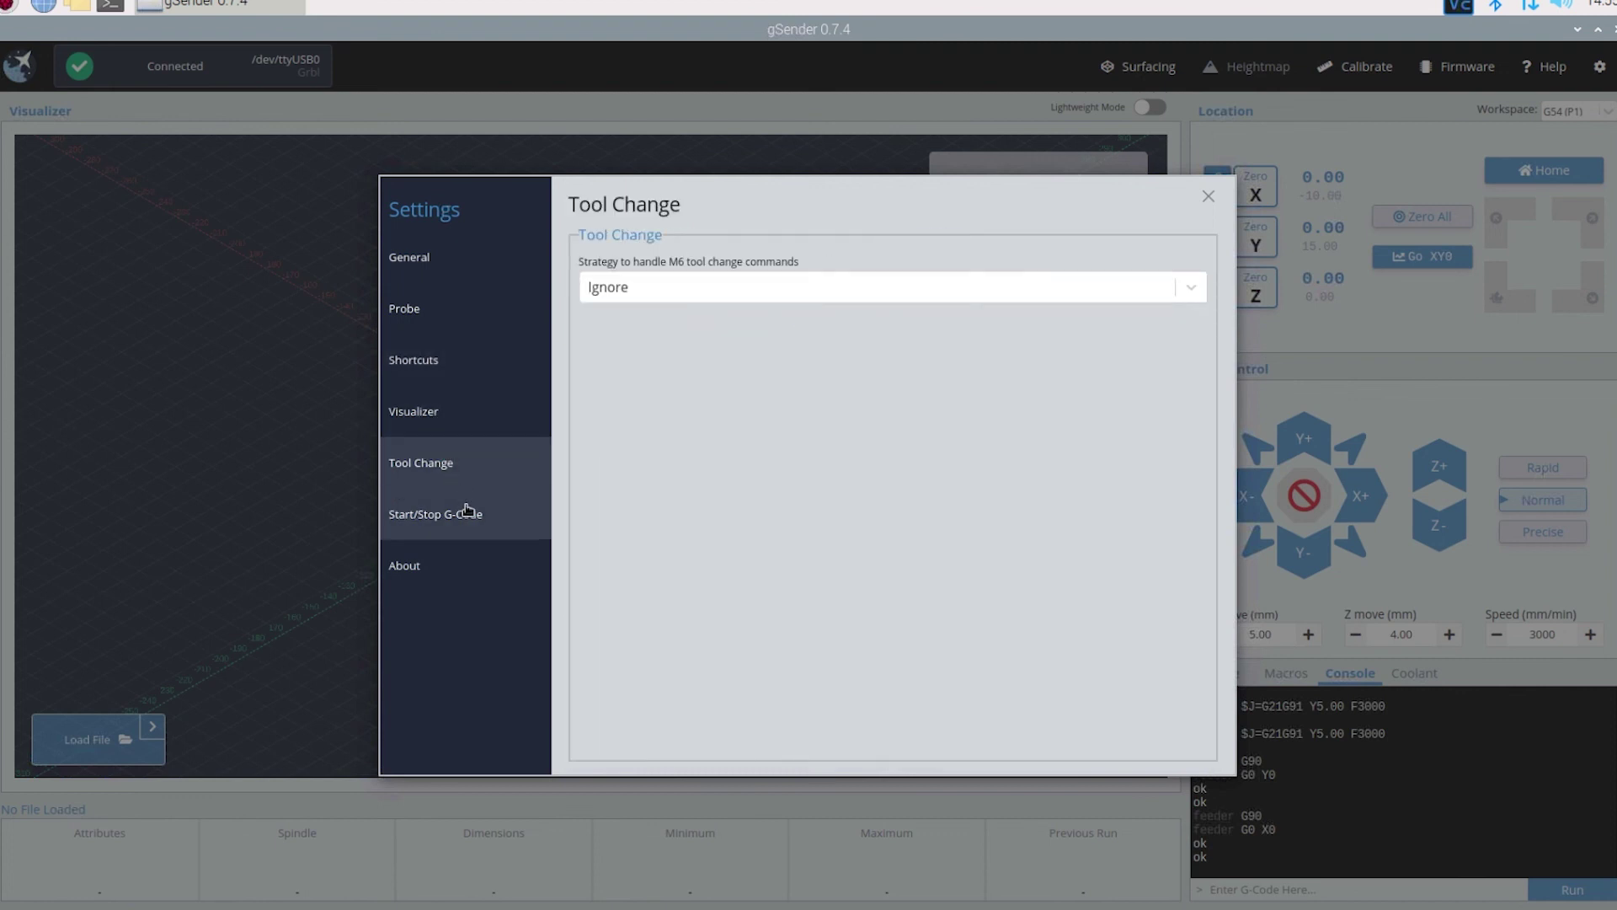
click(502, 527)
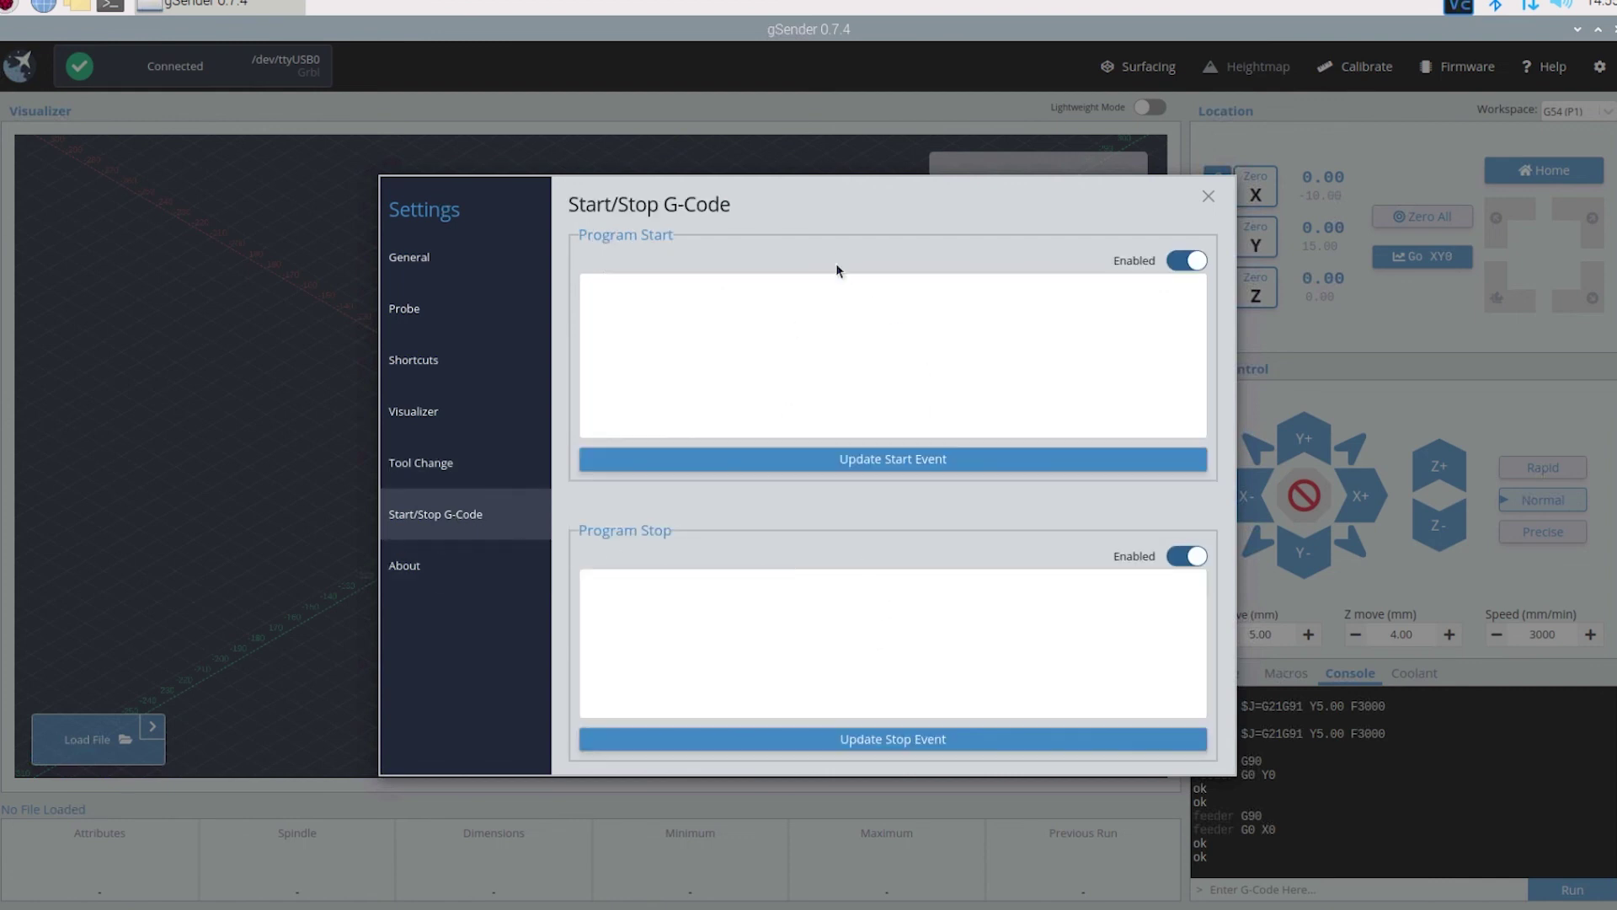
click(434, 574)
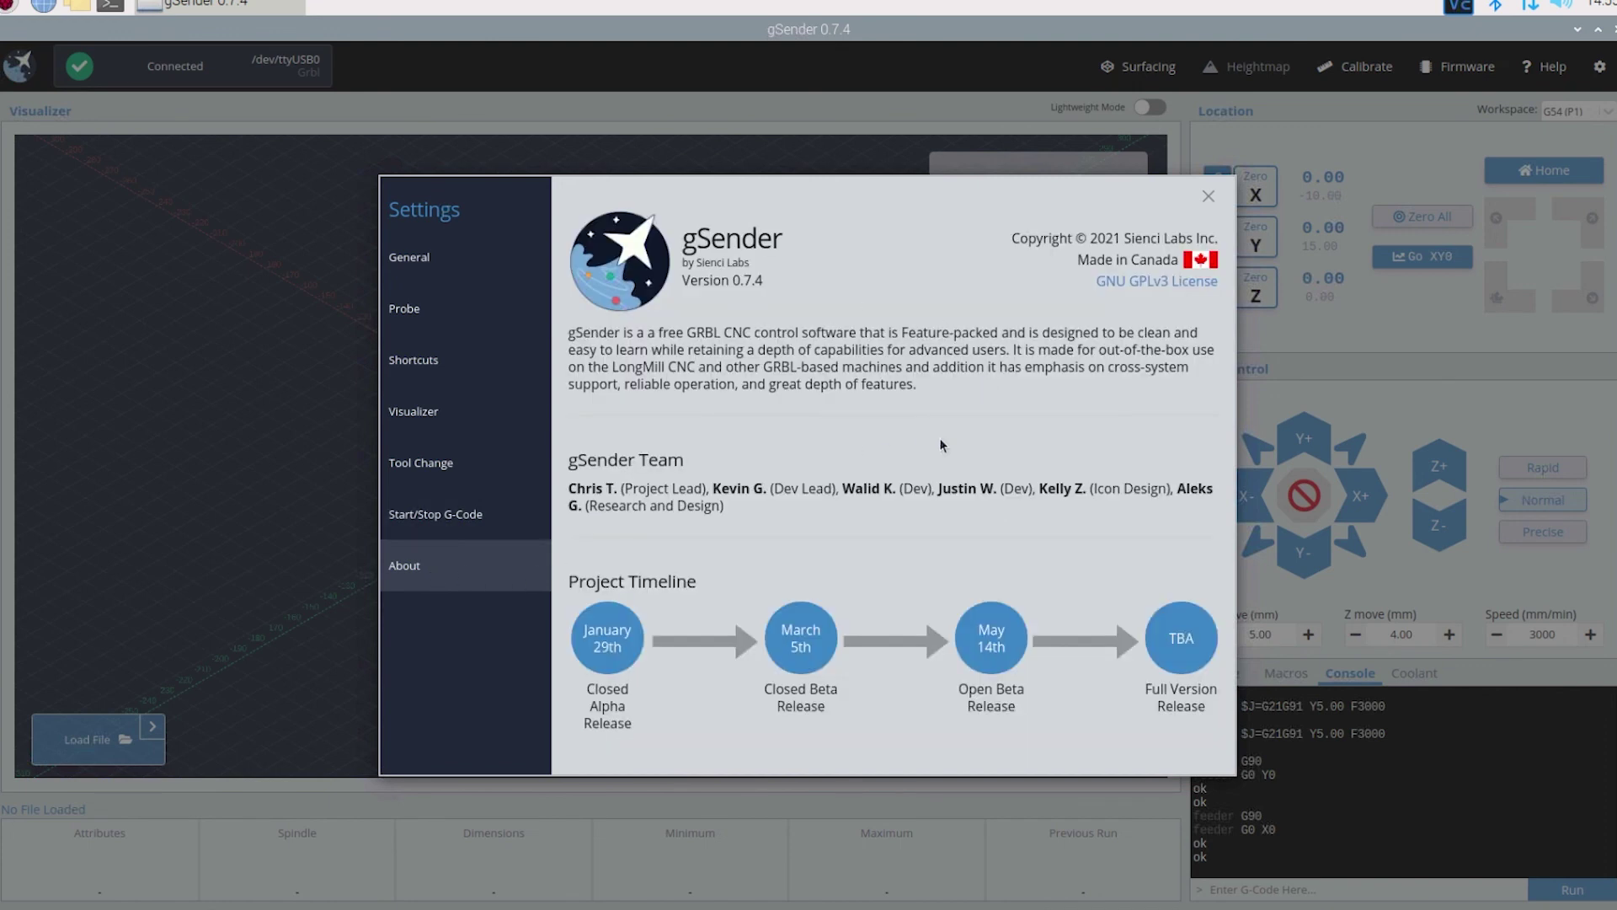